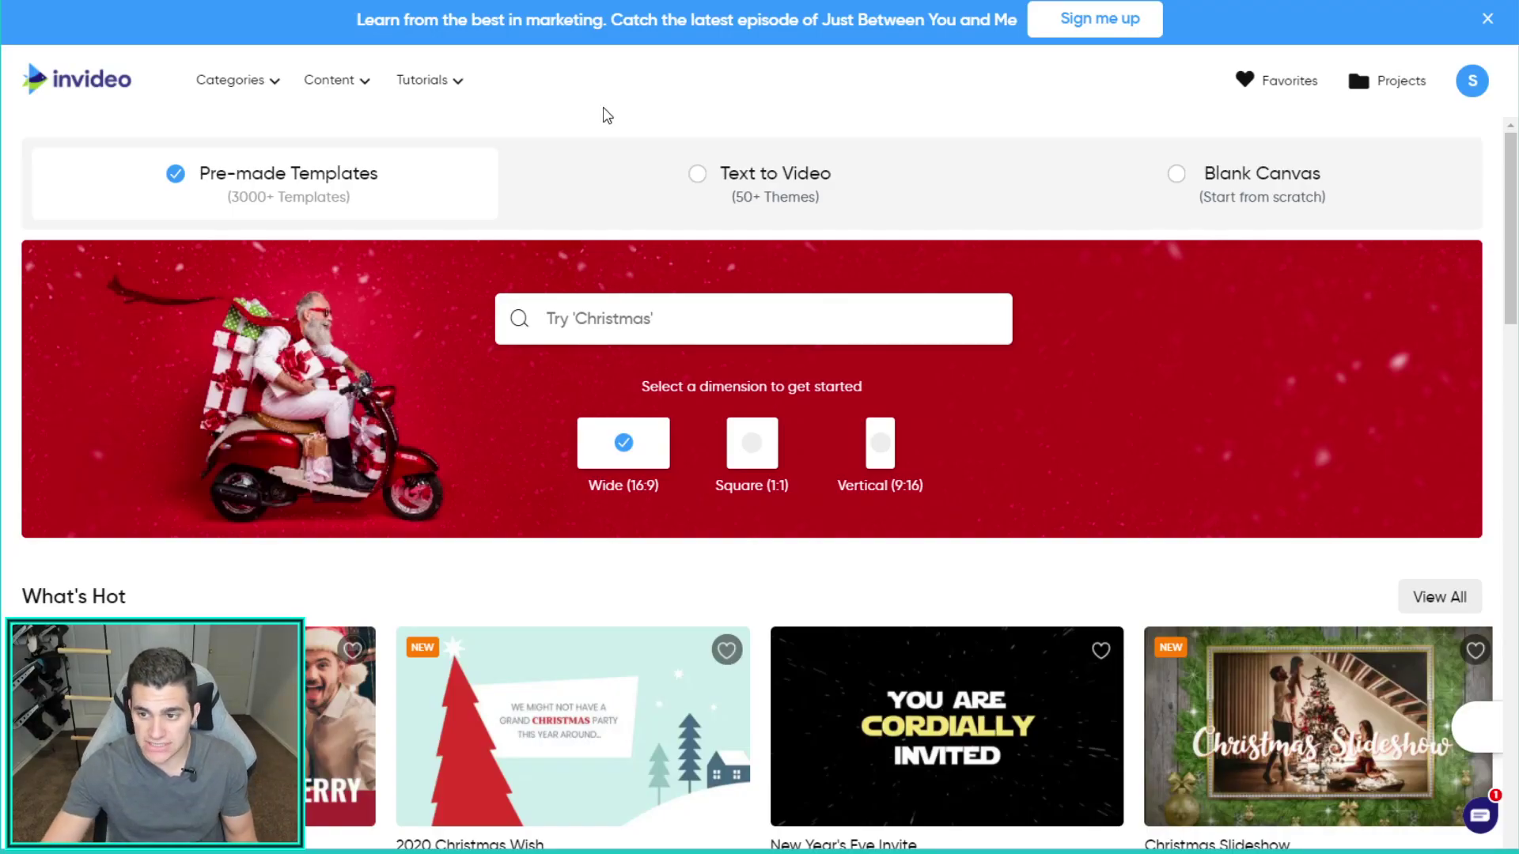
# Browse the pre-made template categories on the home page, including What's Hot, Intro/Outro, Brand Promo and Snackable Videos
pyautogui.scroll(-5, 597, 166)
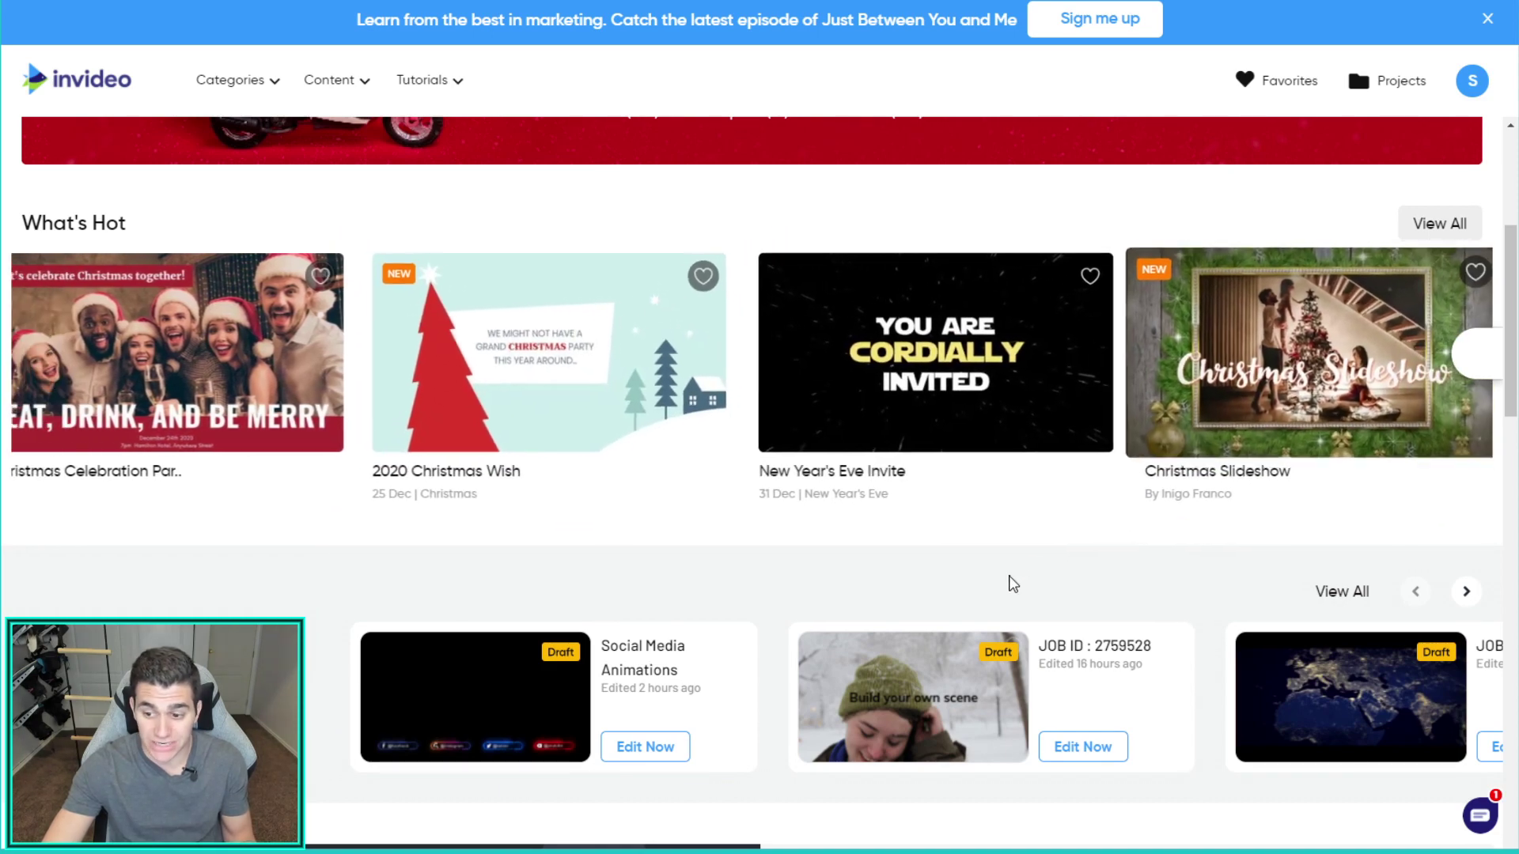
pyautogui.scroll(-12, 1012, 584)
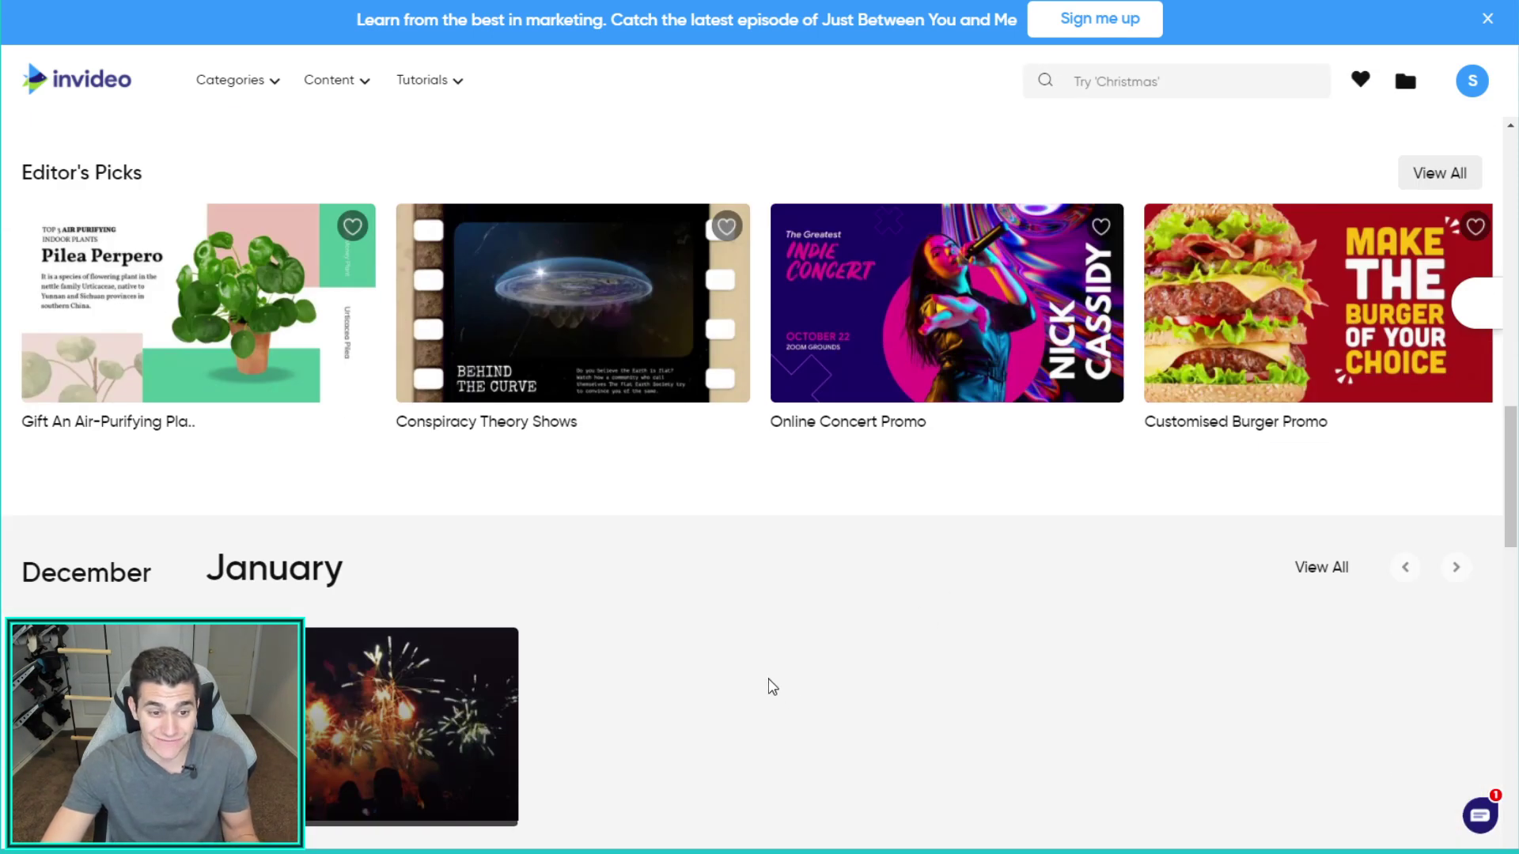
pyautogui.scroll(-7, 719, 716)
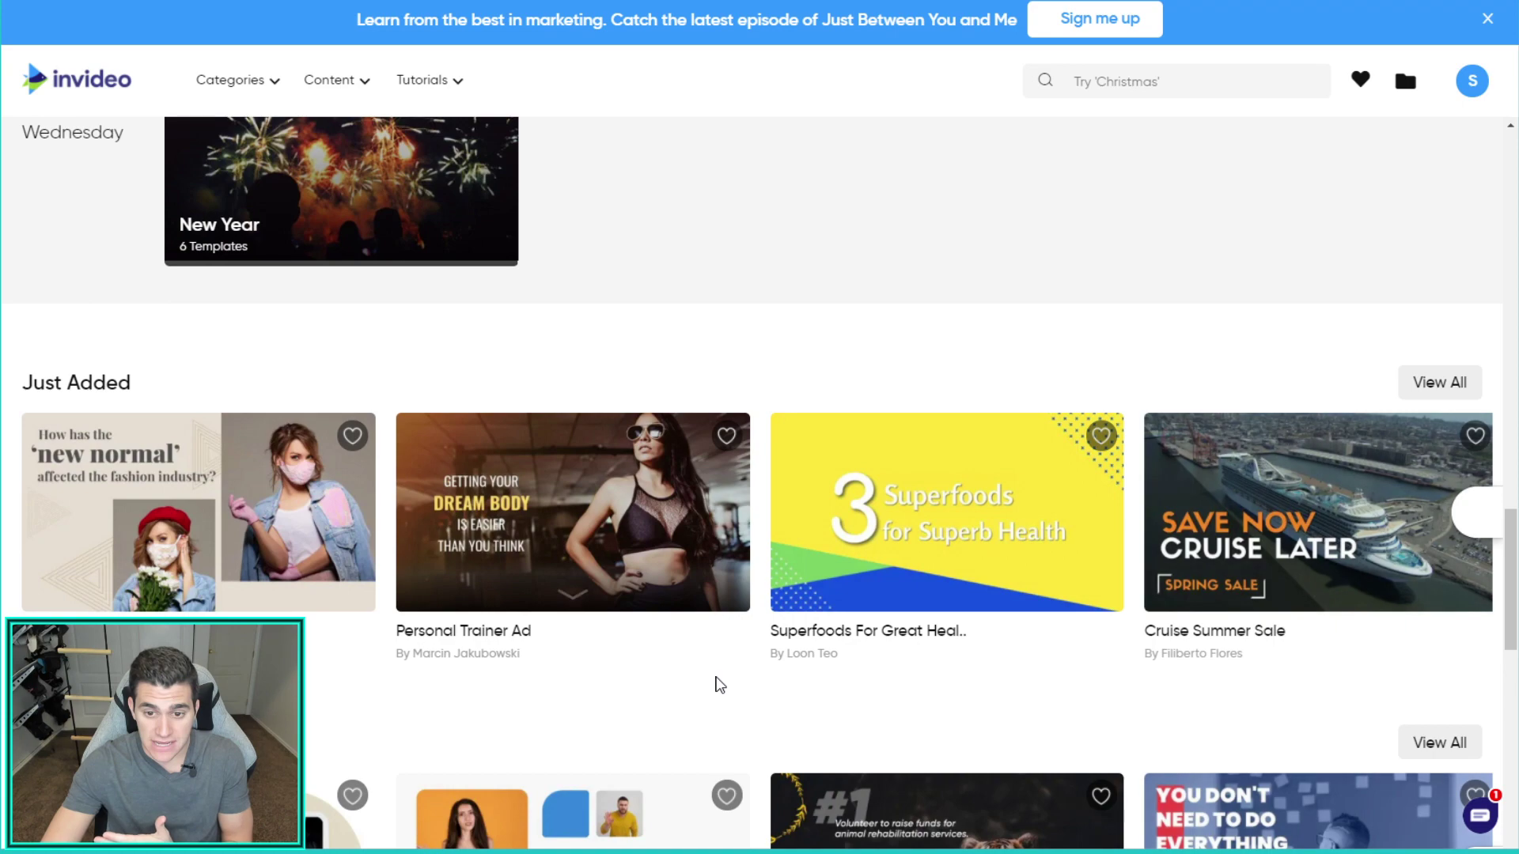
pyautogui.scroll(-6, 763, 594)
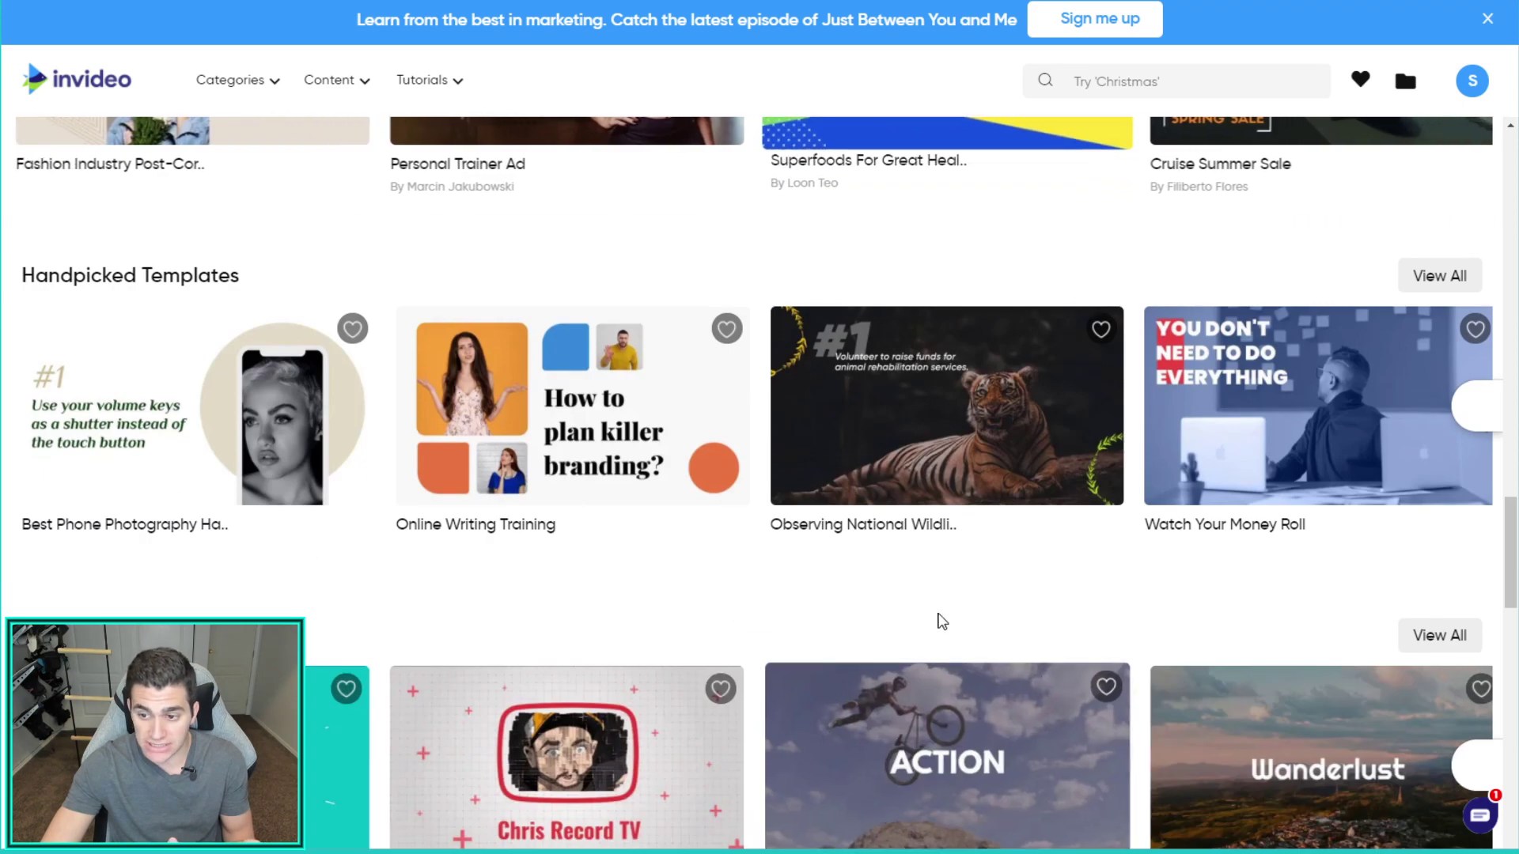
pyautogui.scroll(-6, 939, 620)
pyautogui.moveTo(264, 330)
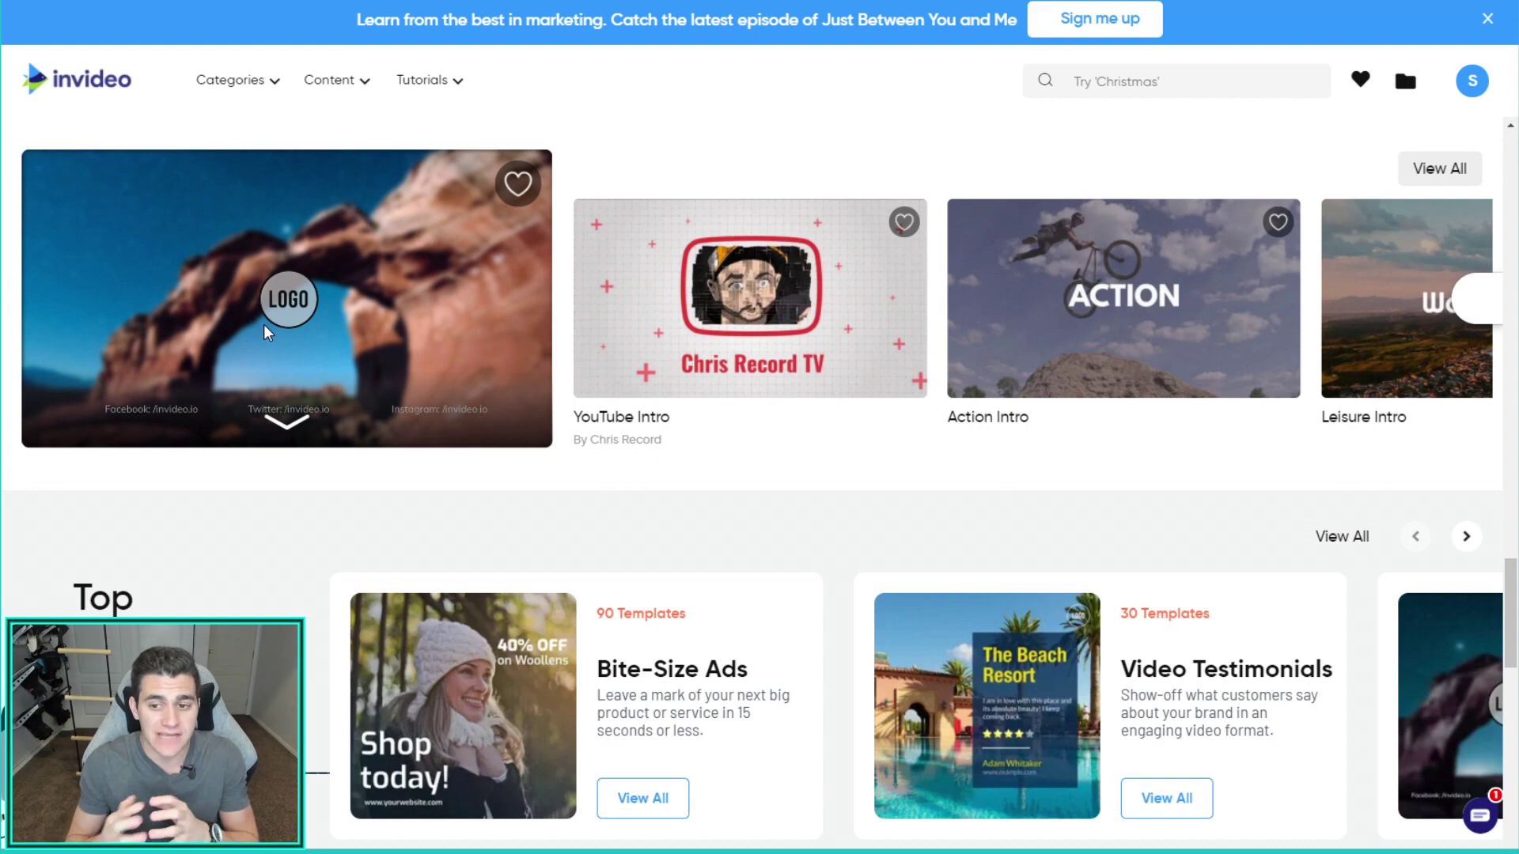
pyautogui.moveTo(633, 314)
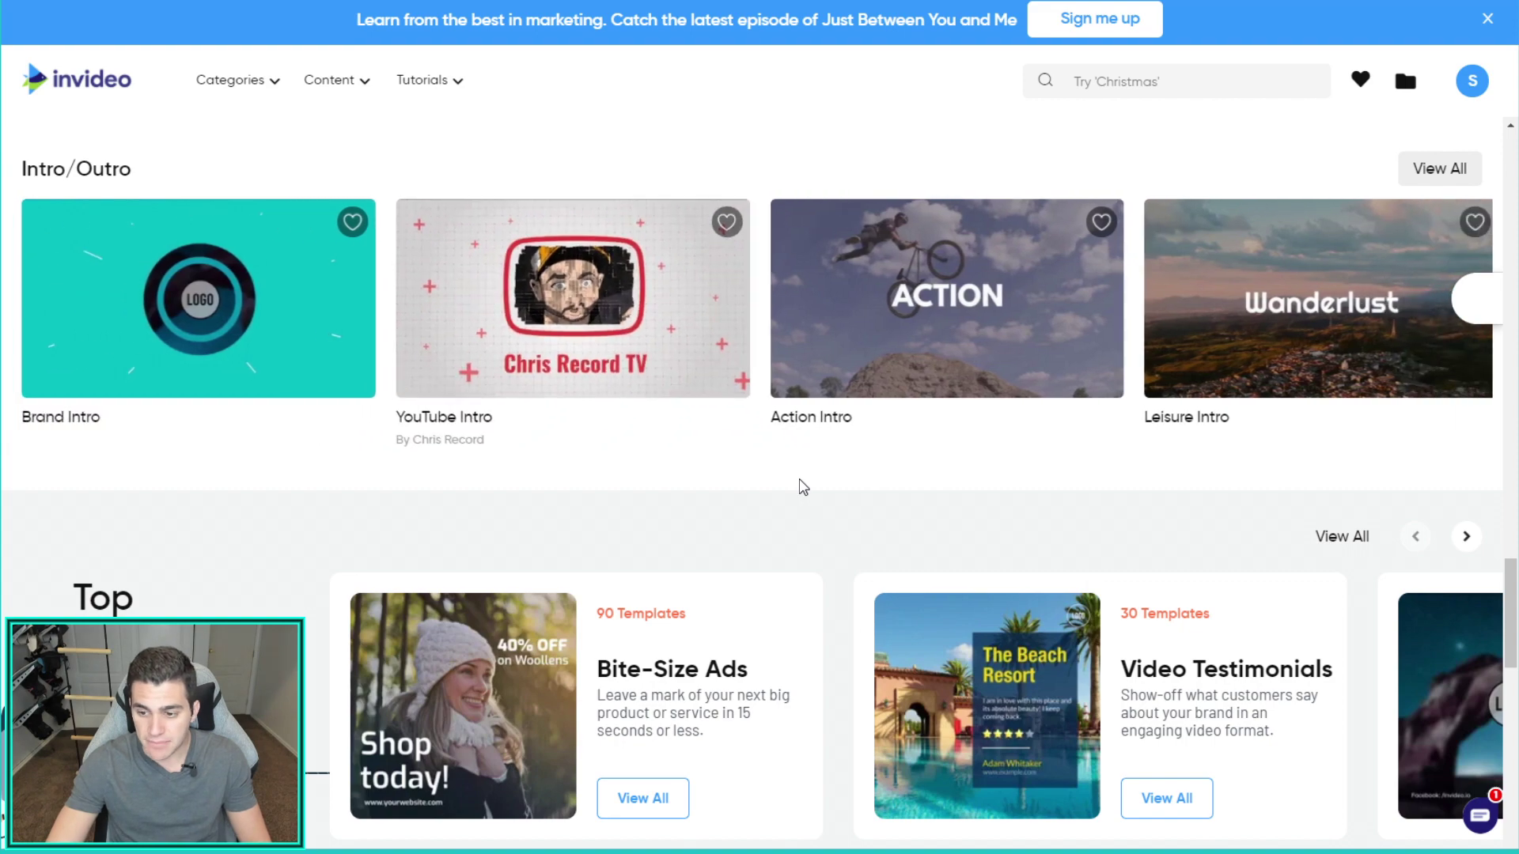
pyautogui.scroll(-7, 800, 484)
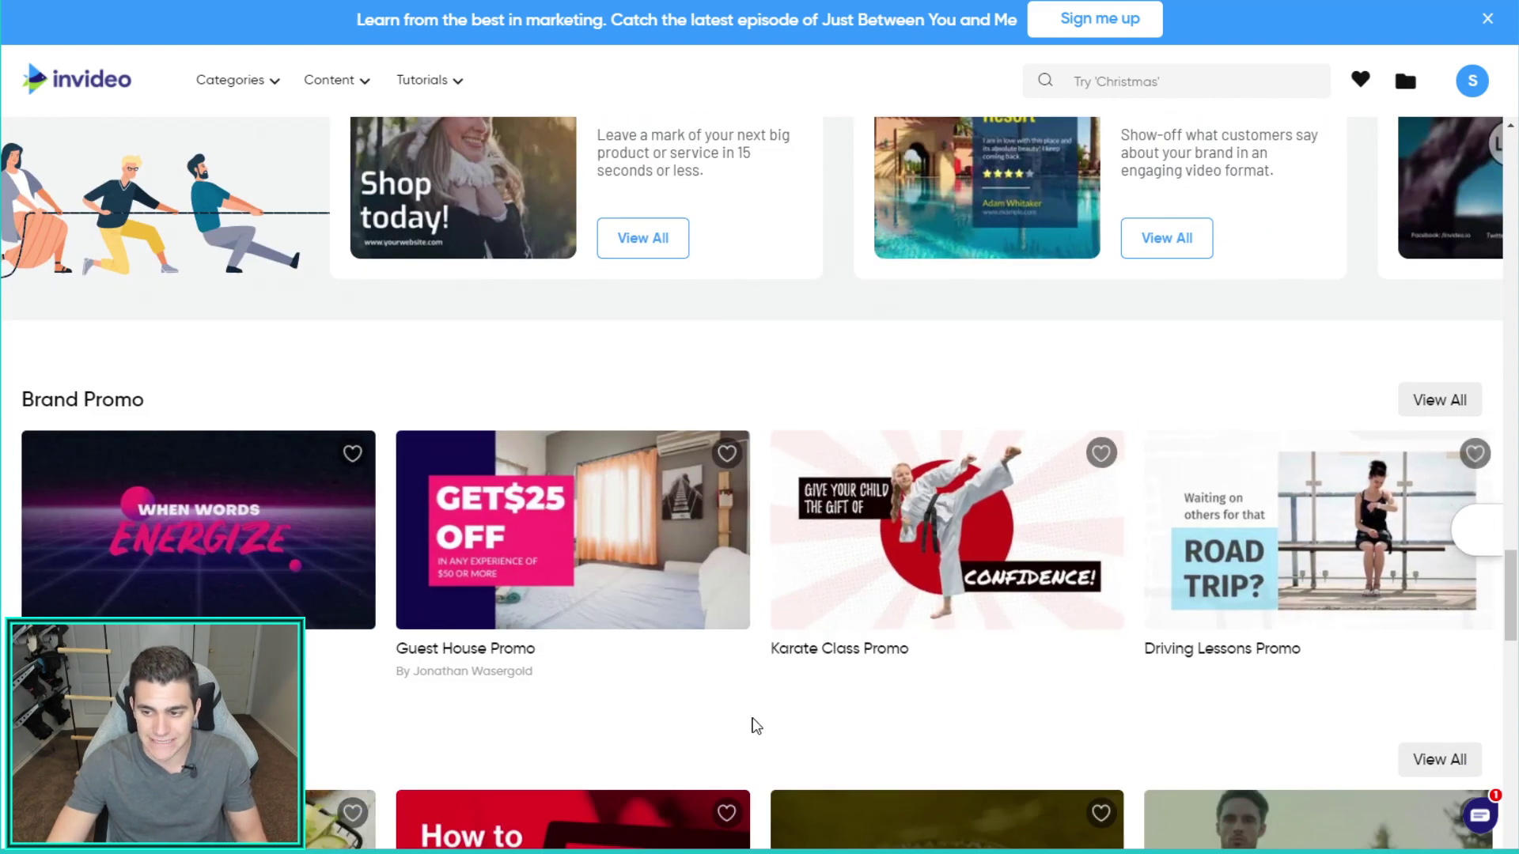
pyautogui.scroll(-6, 753, 739)
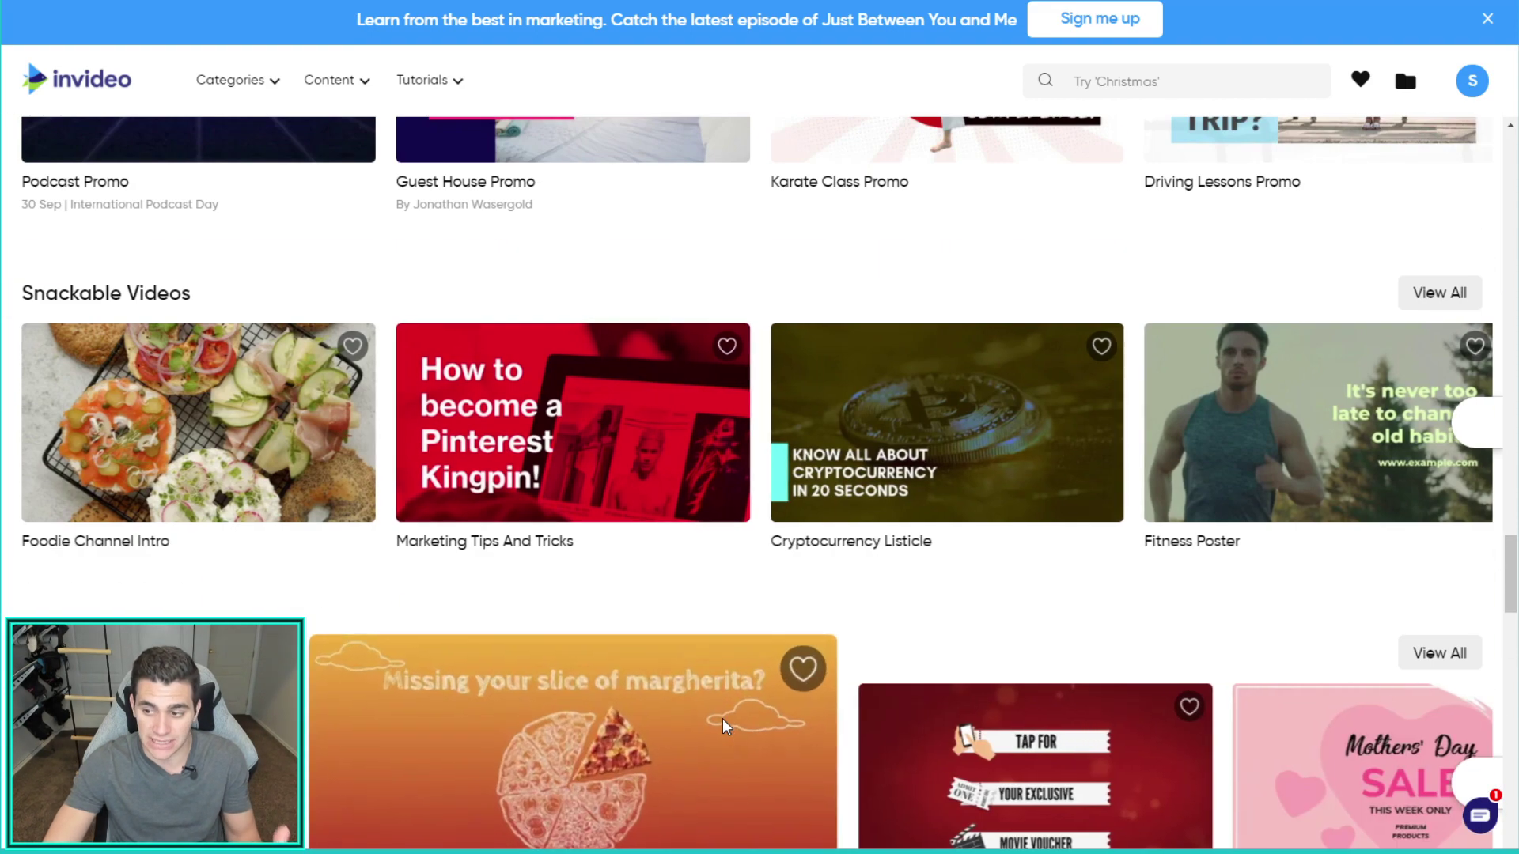
# Search the pre-made templates for "youtube intro"
pyautogui.scroll(20, 723, 718)
pyautogui.click(641, 316)
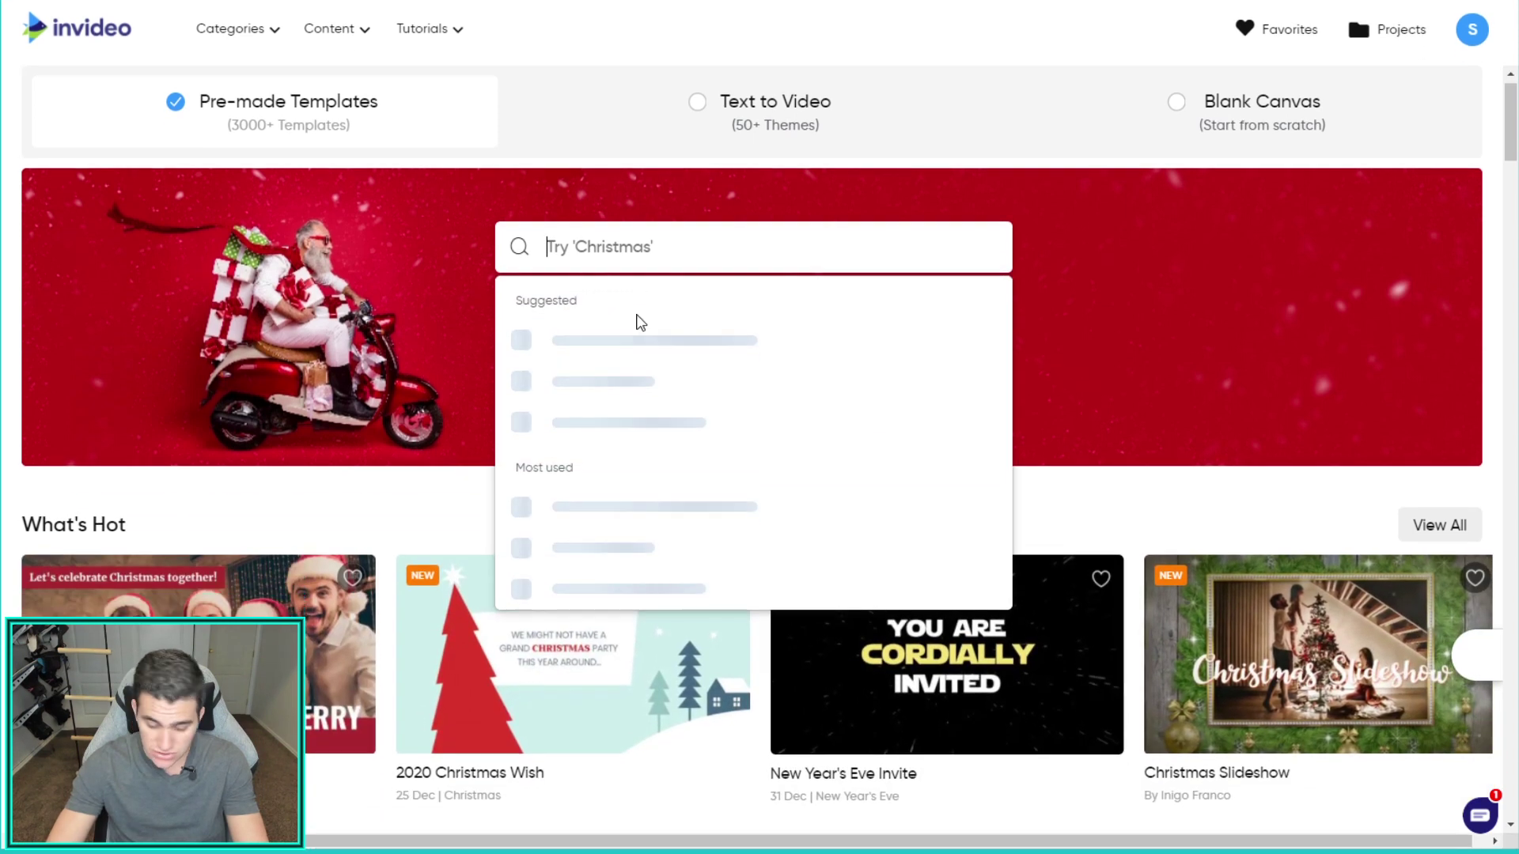
pyautogui.write('youtube intro')
pyautogui.press('Return')
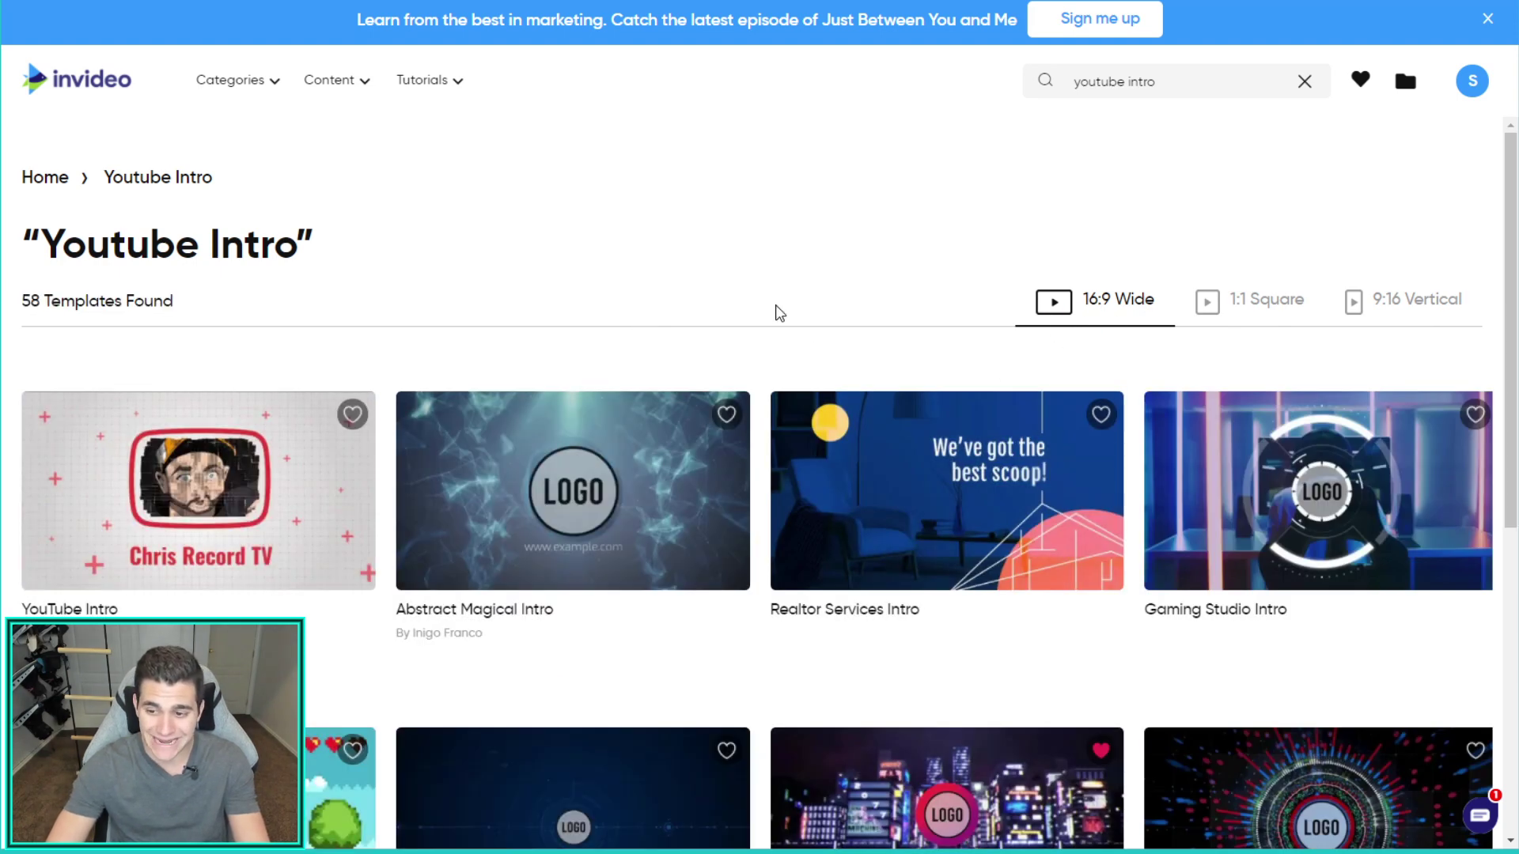
# Examine the YouTube intro results, previewing templates such as Abstract Magical Intro, Citylights Logo Reveal and Fitness Training Intro
pyautogui.scroll(-2, 775, 313)
pyautogui.moveTo(648, 315)
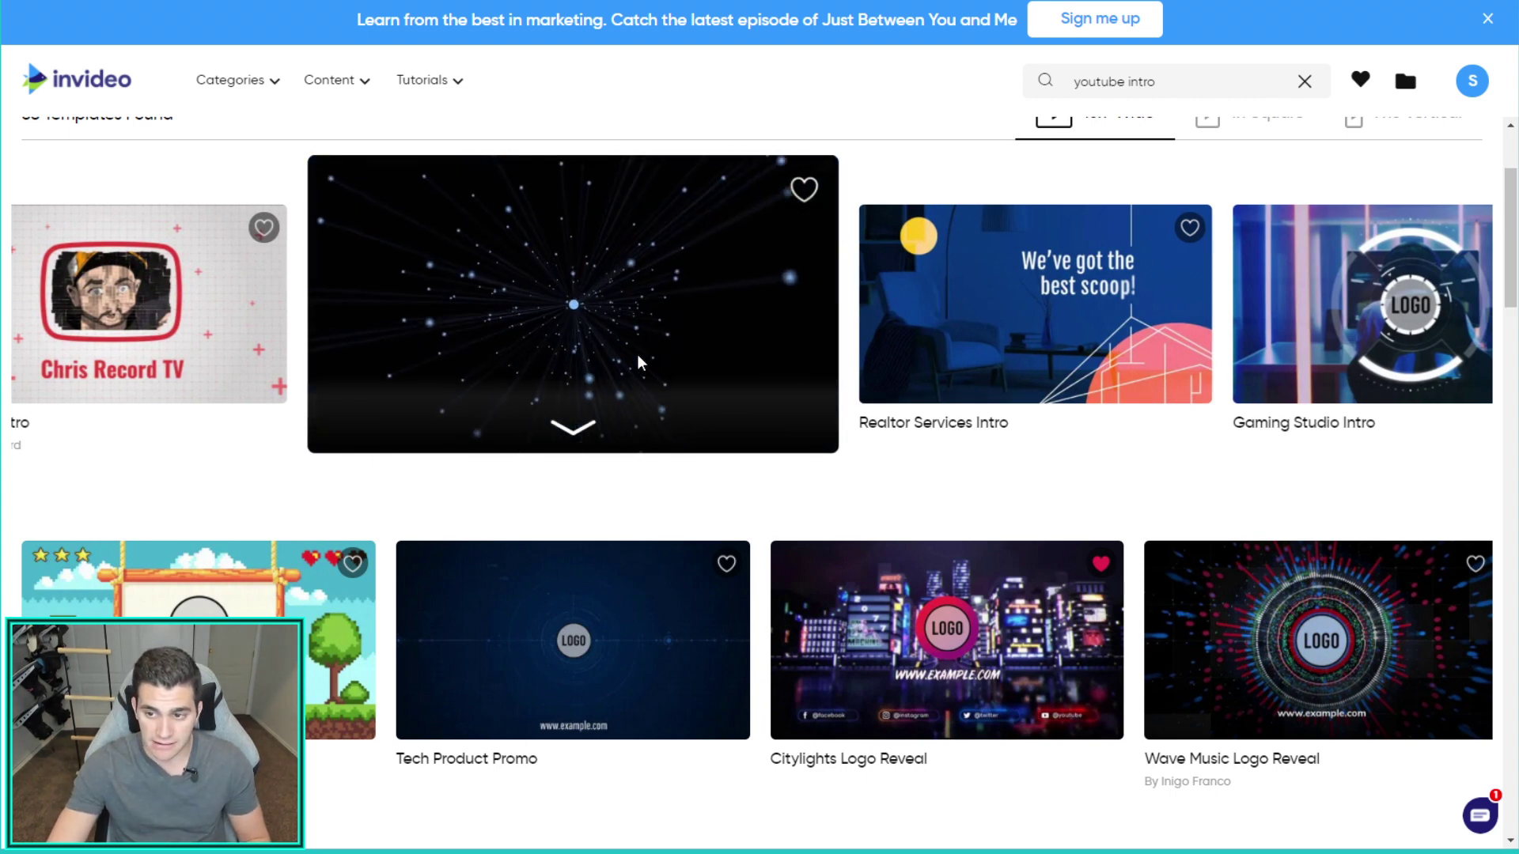
pyautogui.scroll(-4, 604, 395)
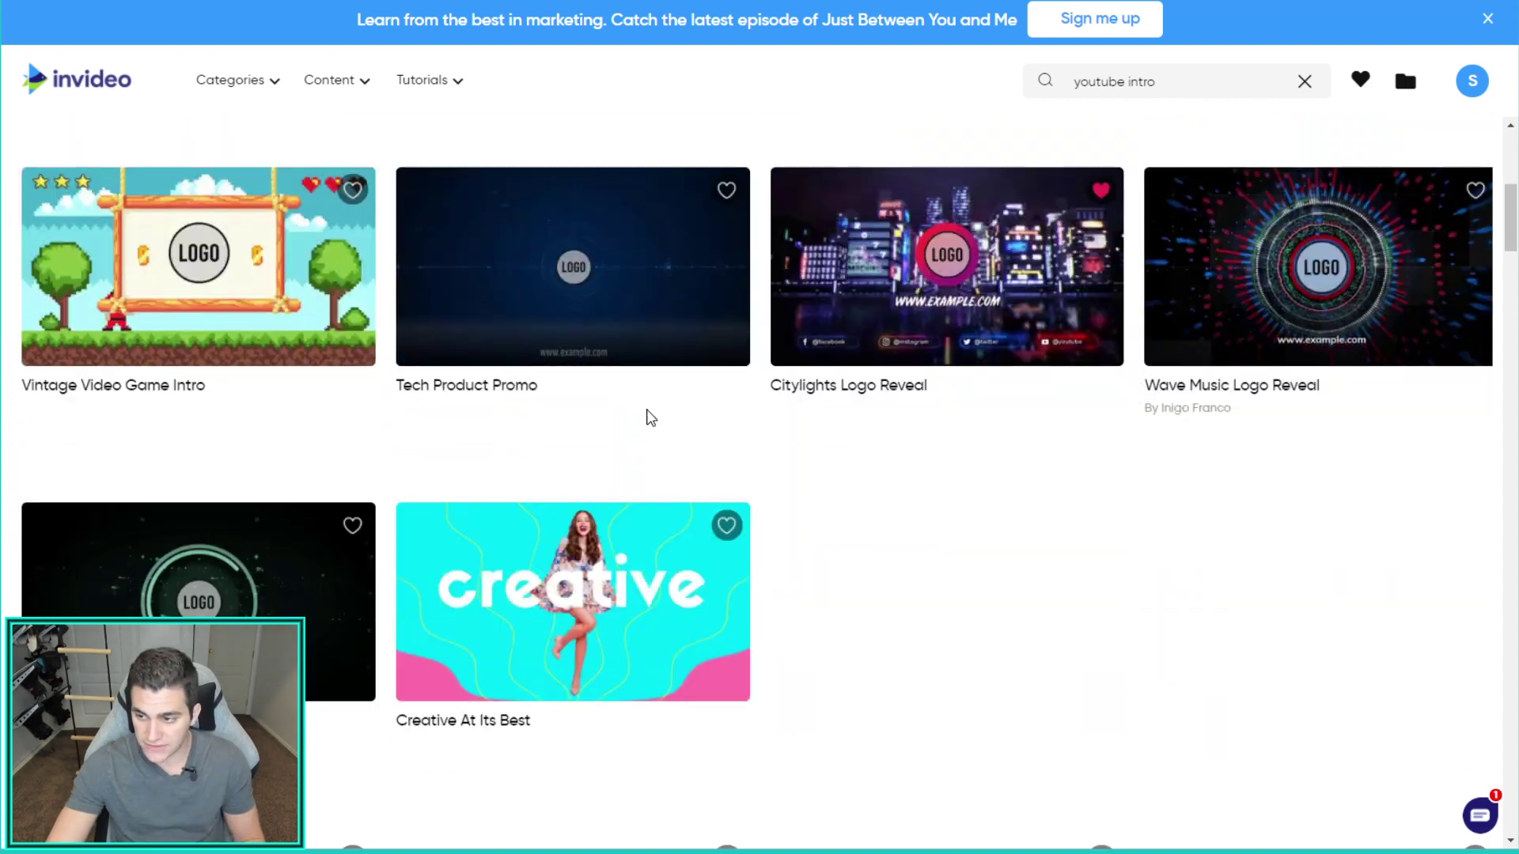
pyautogui.moveTo(943, 291)
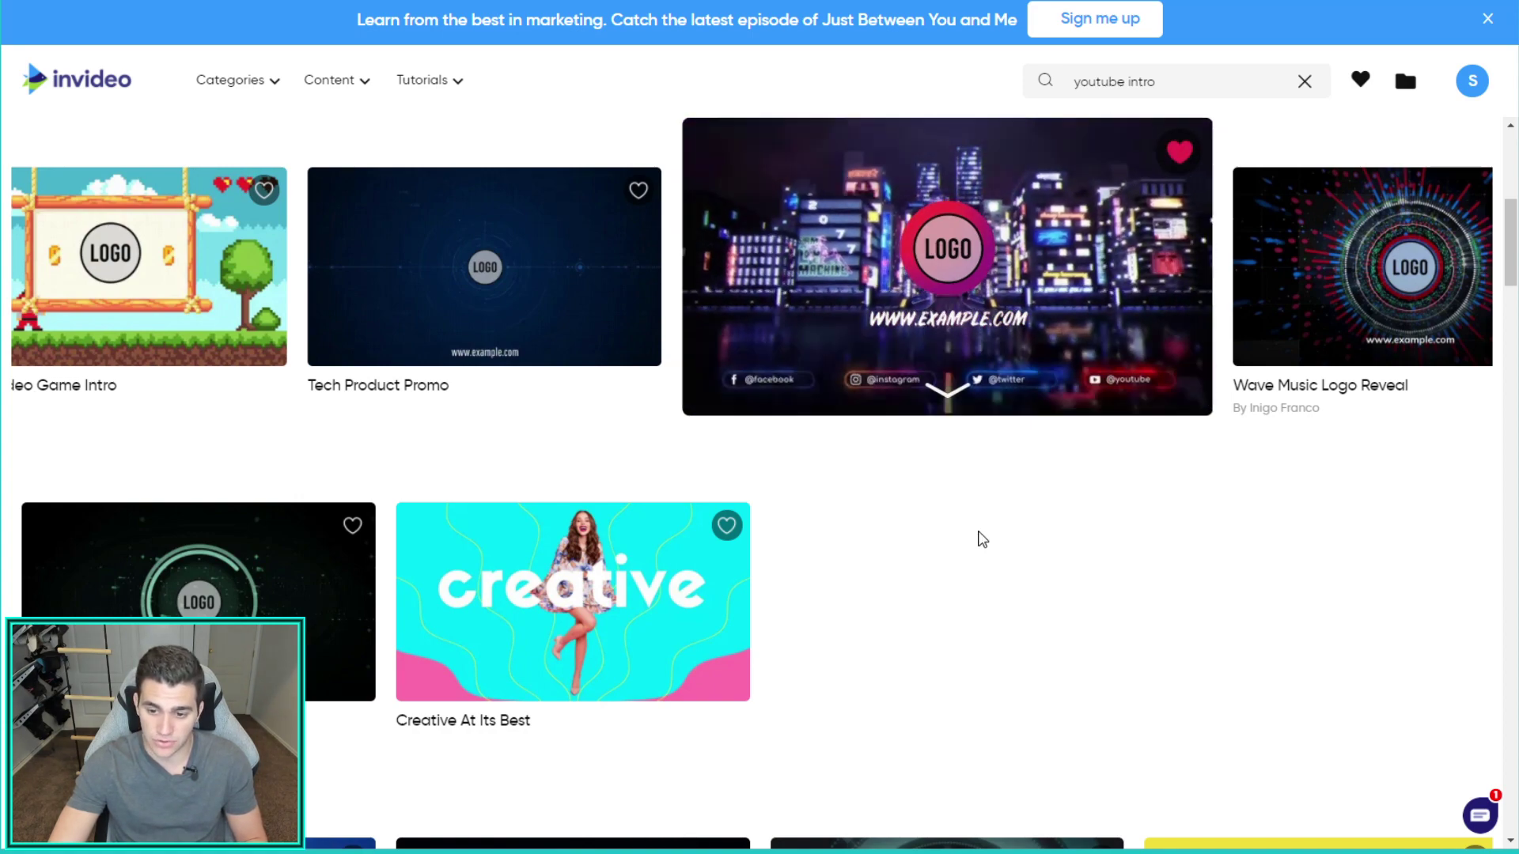
pyautogui.scroll(-6, 671, 473)
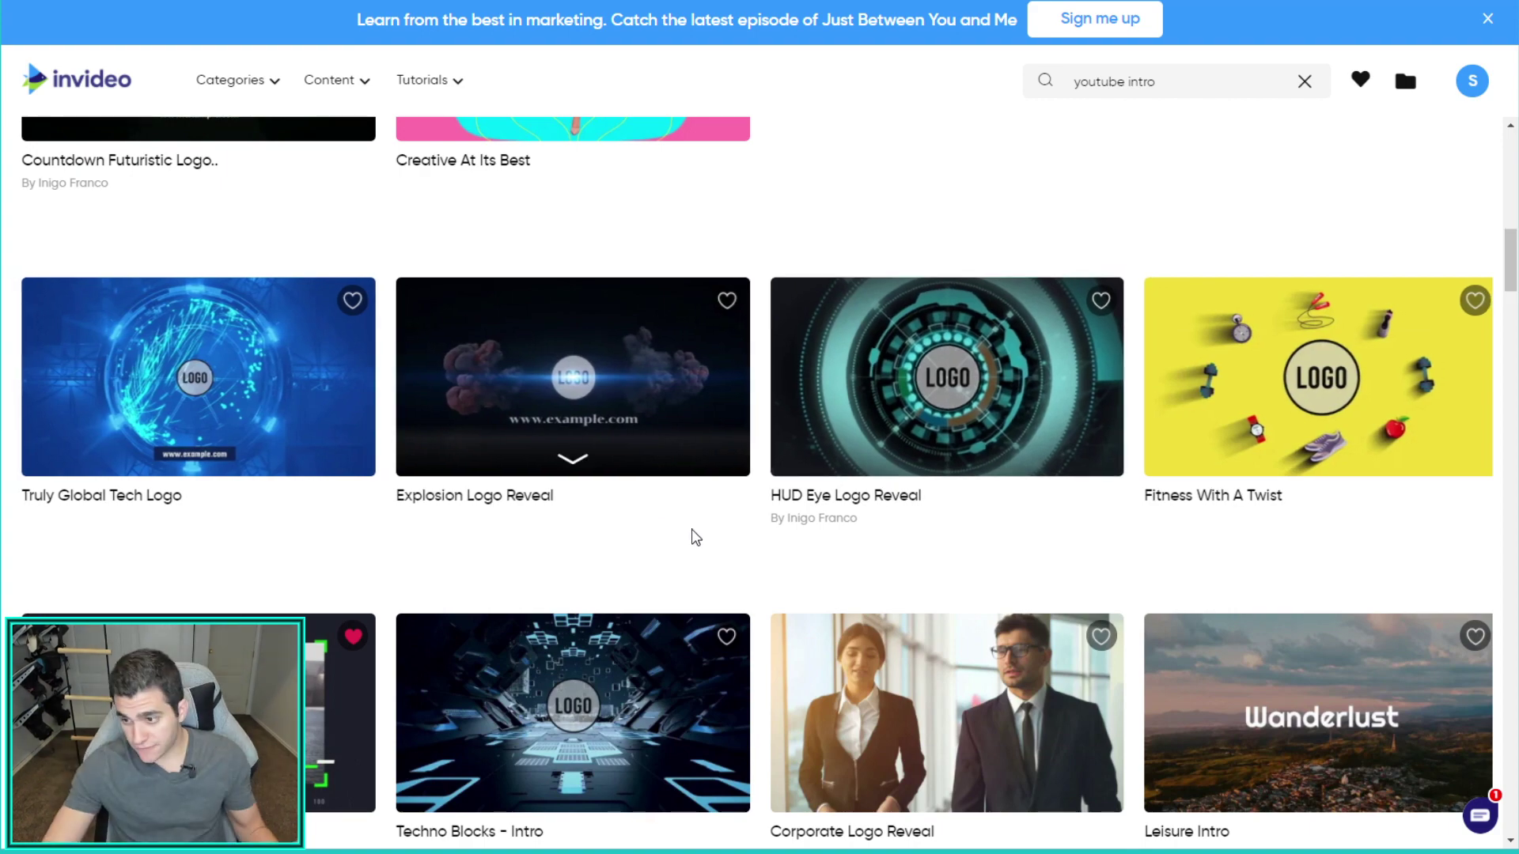
pyautogui.scroll(-5, 696, 554)
pyautogui.scroll(7, 926, 691)
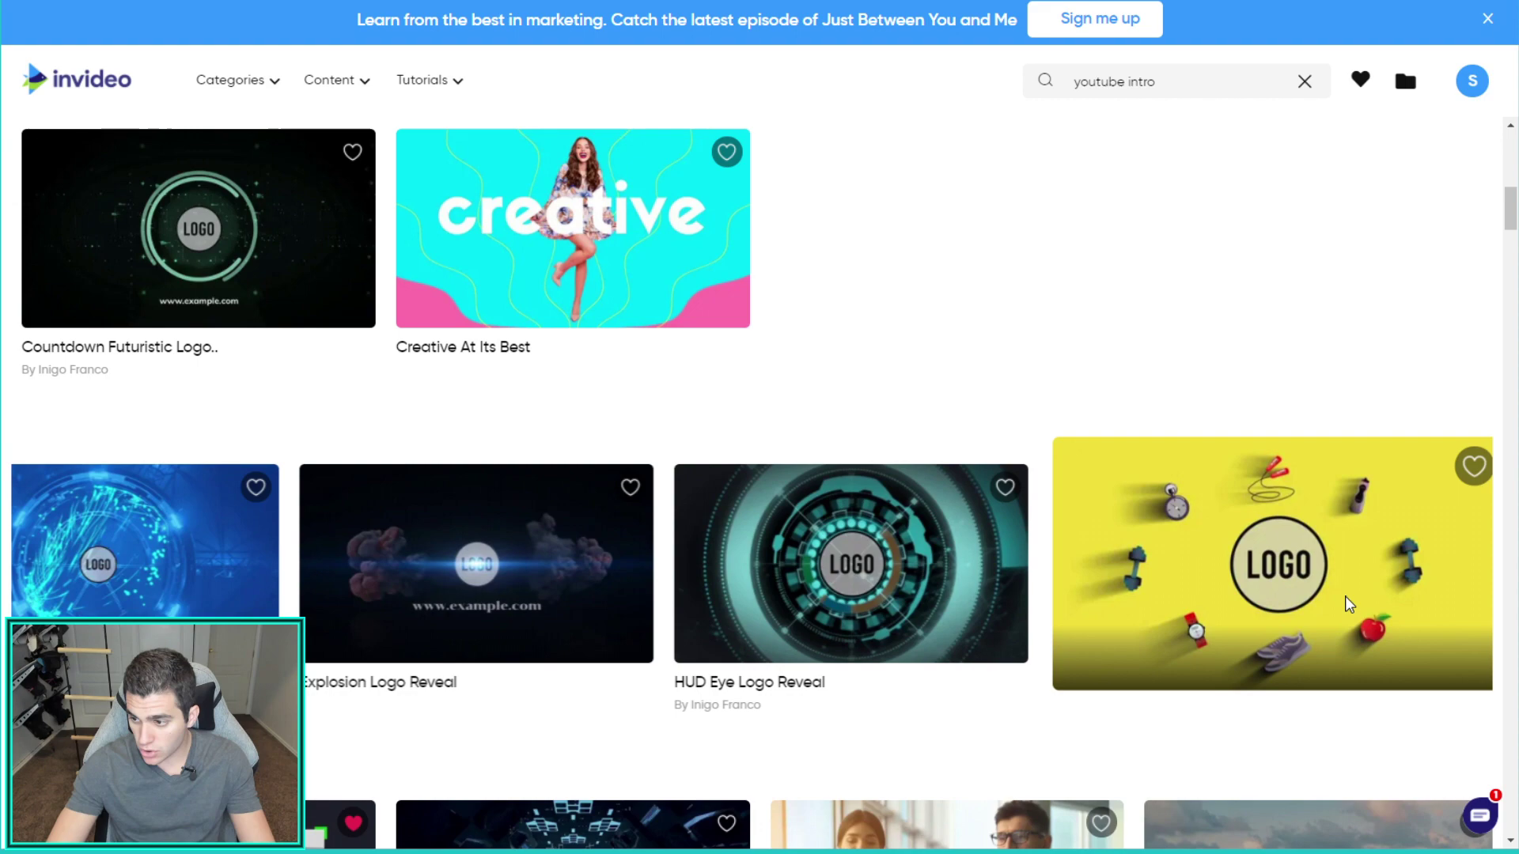
pyautogui.scroll(-5, 1271, 585)
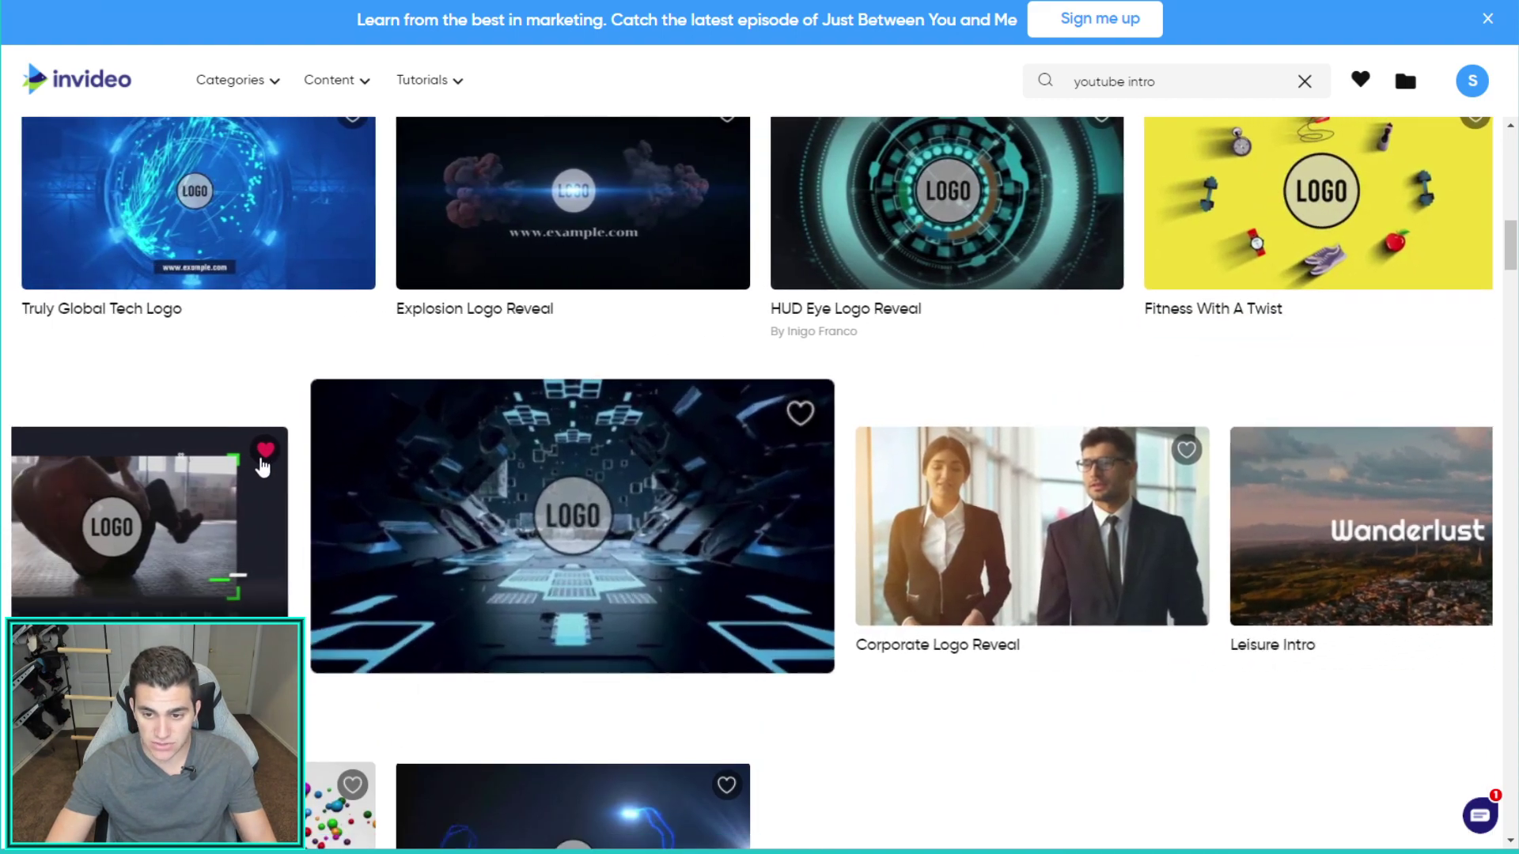
pyautogui.moveTo(264, 467)
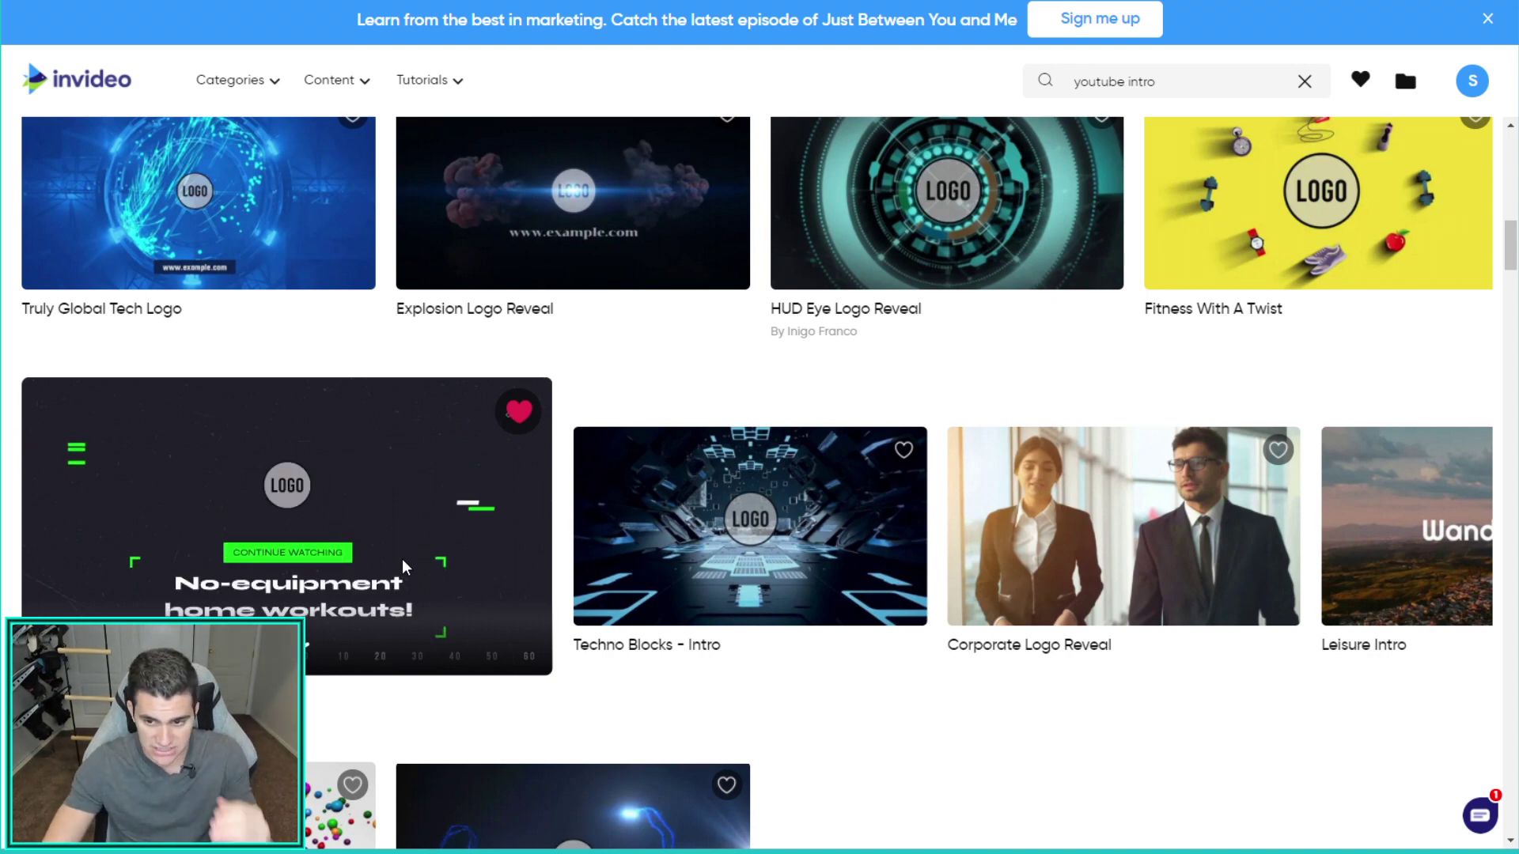
pyautogui.scroll(-10, 766, 701)
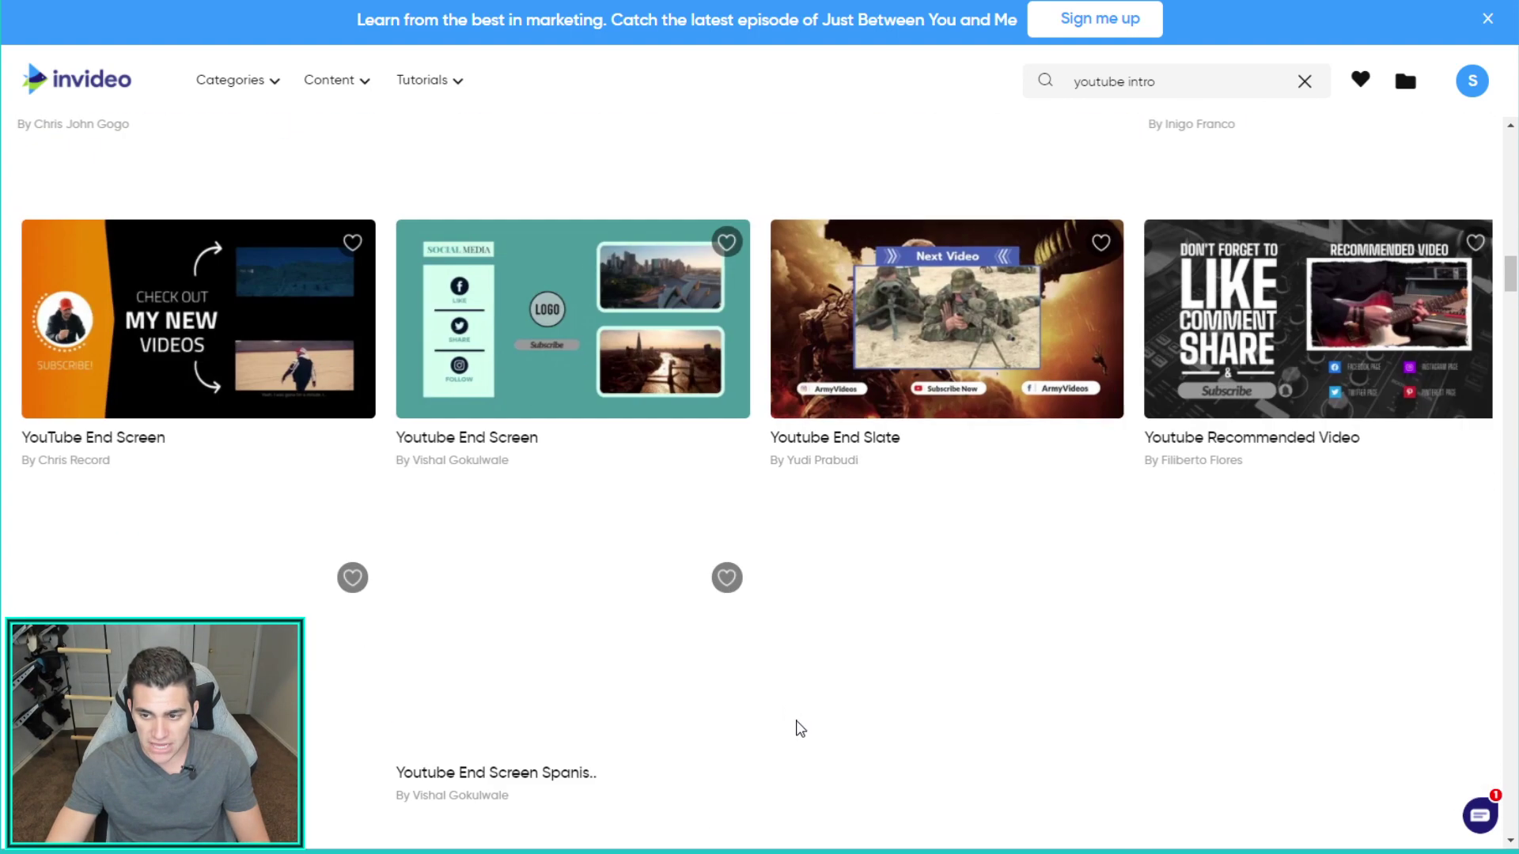
pyautogui.scroll(-5, 780, 709)
pyautogui.scroll(10, 722, 695)
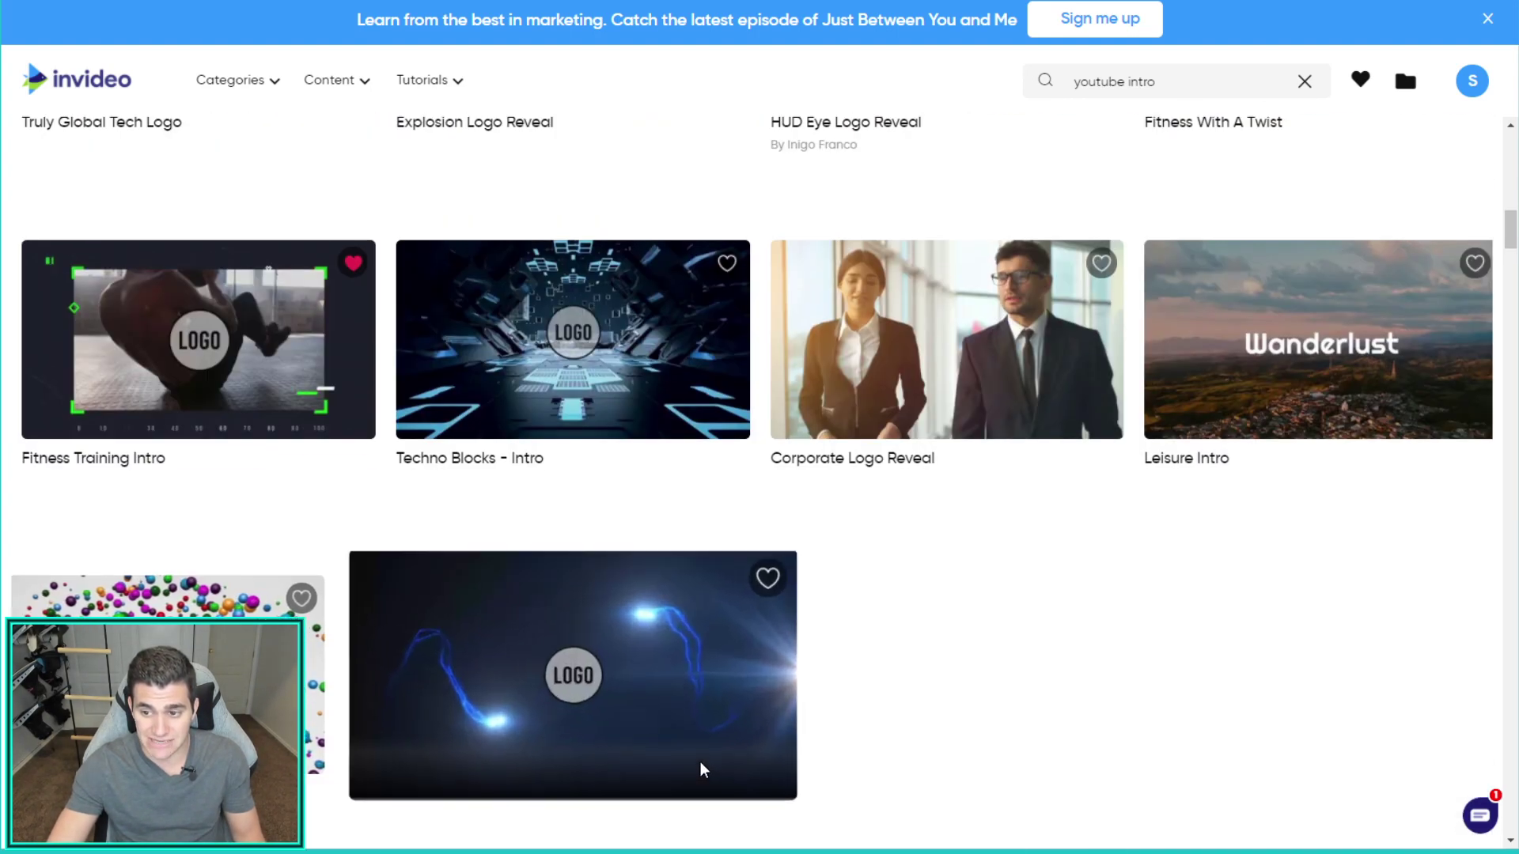
pyautogui.scroll(10, 688, 712)
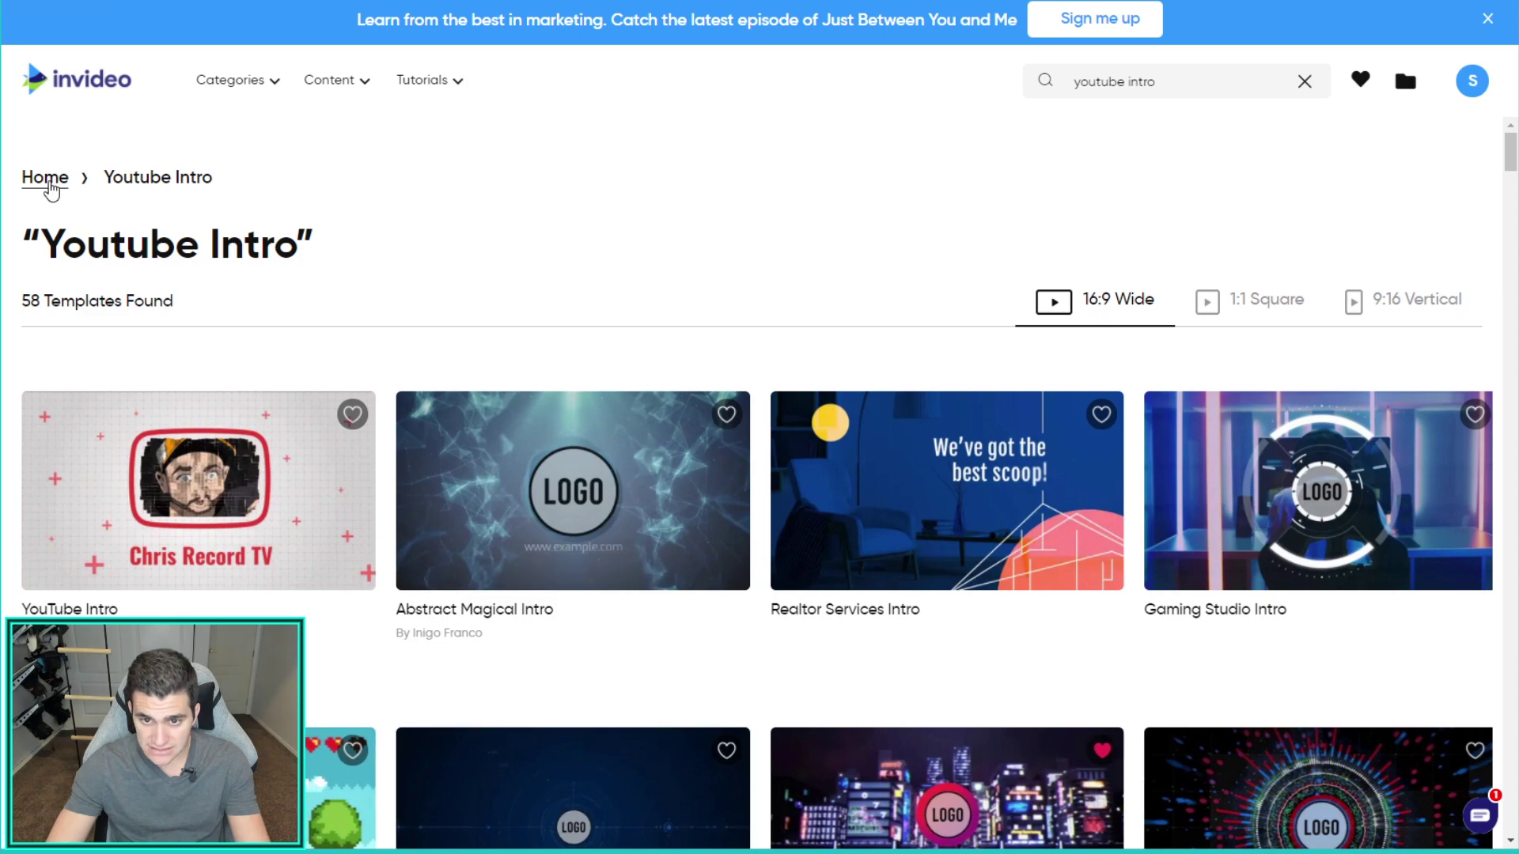
# Return to the home page and search the pre-made templates for "business" instead of "youtube intro"
pyautogui.click(50, 183)
pyautogui.click(701, 321)
pyautogui.click(553, 318)
pyautogui.doubleClick(584, 319)
pyautogui.click(599, 248)
pyautogui.doubleClick(602, 249)
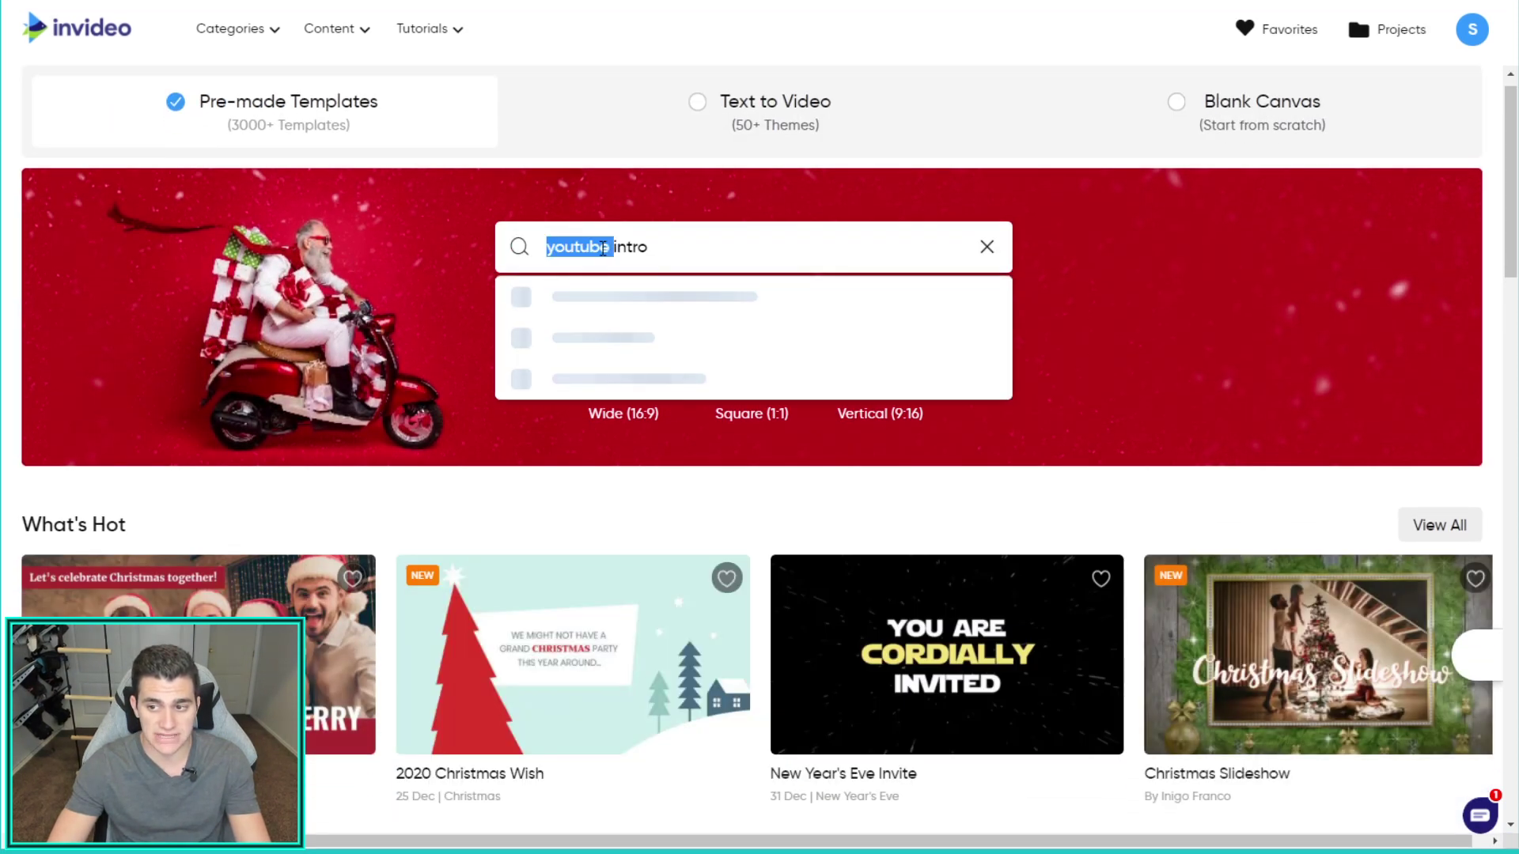
pyautogui.click(666, 247)
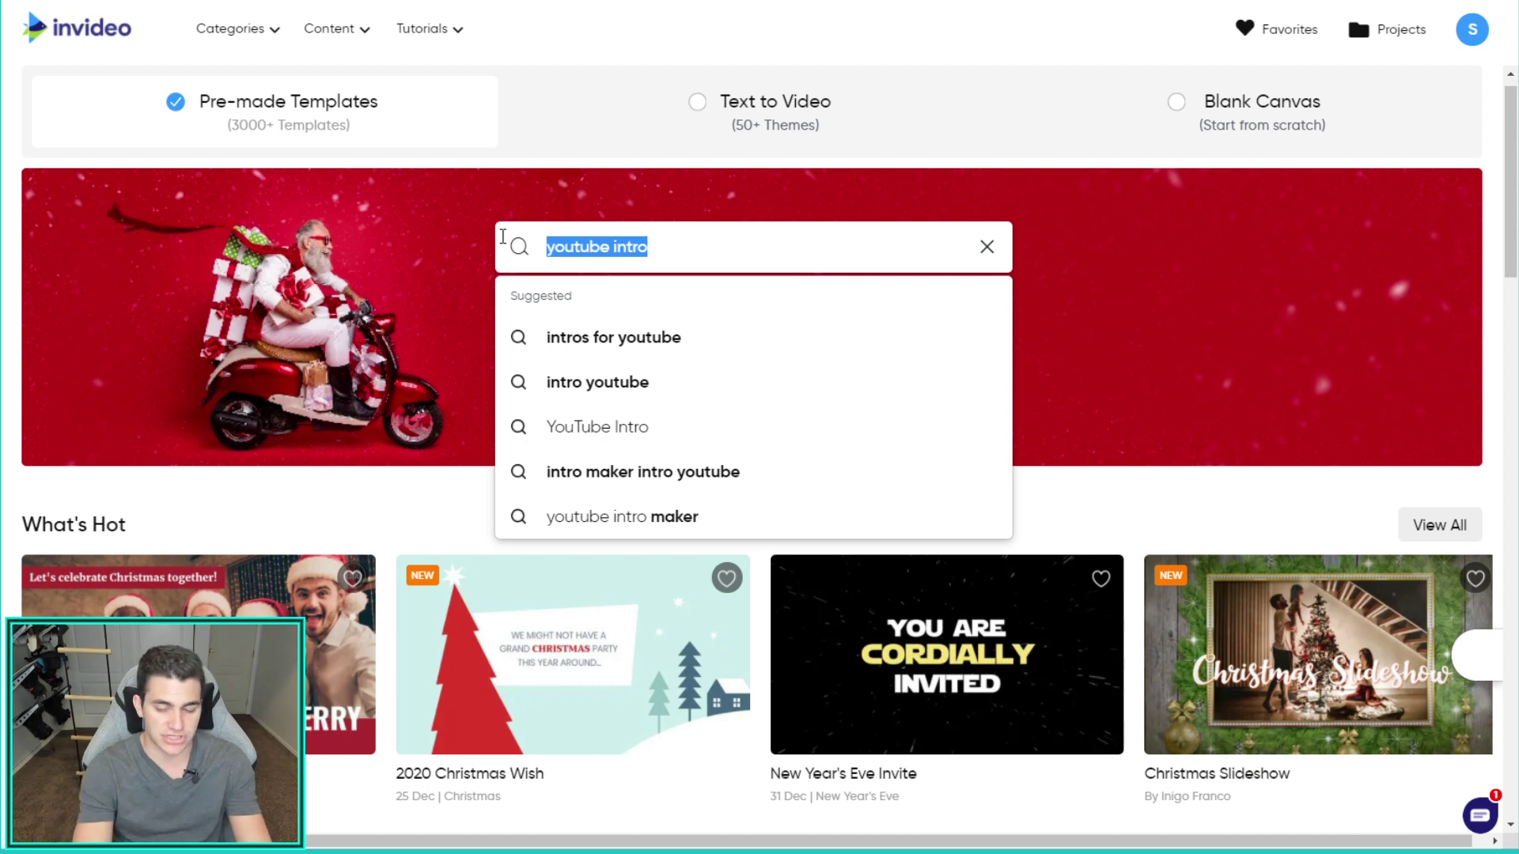
pyautogui.write('business')
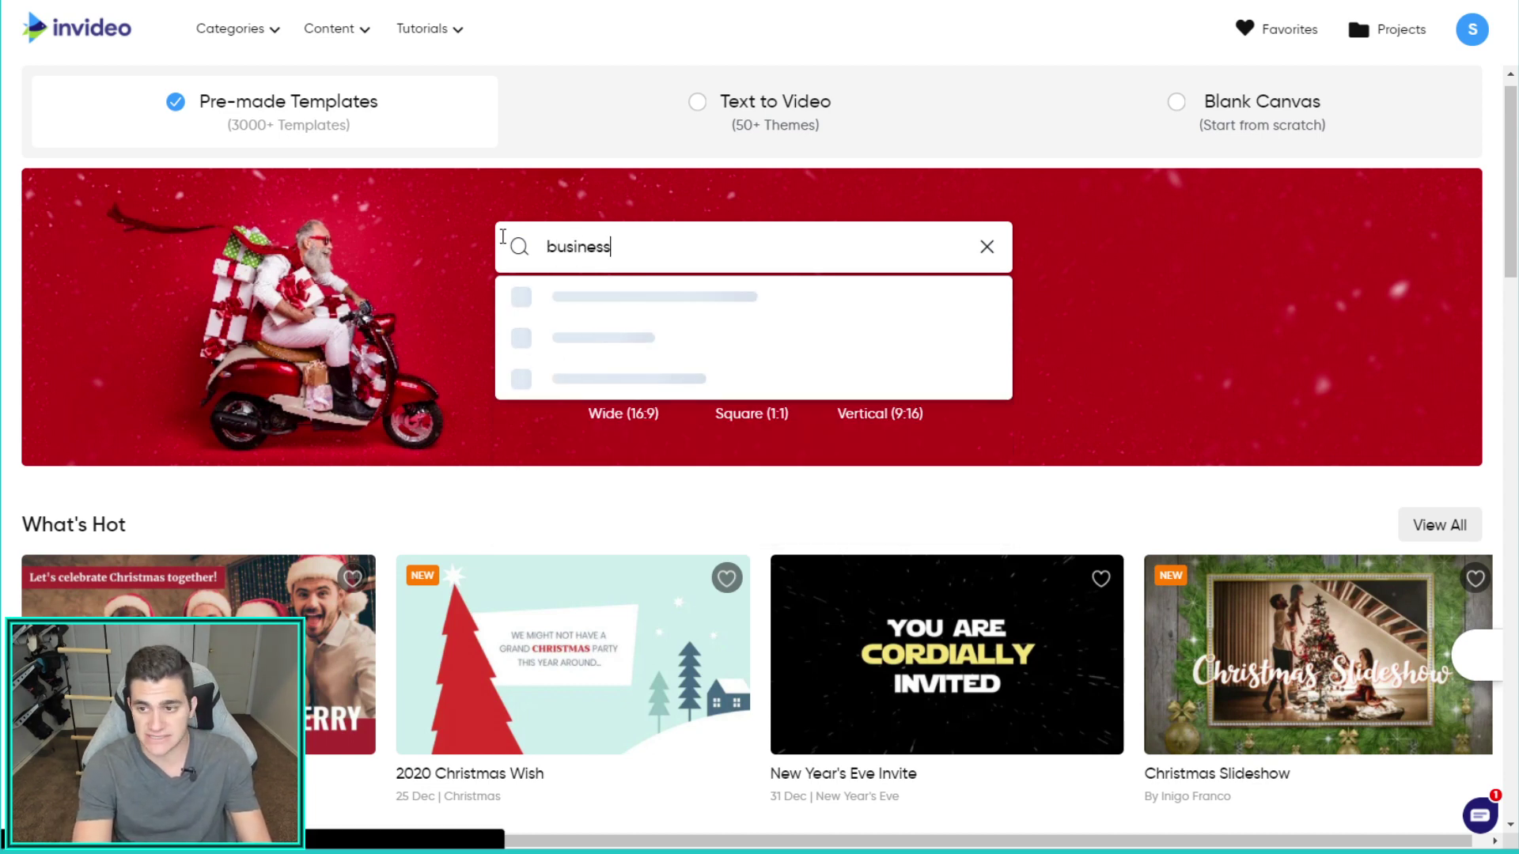
pyautogui.press('Return')
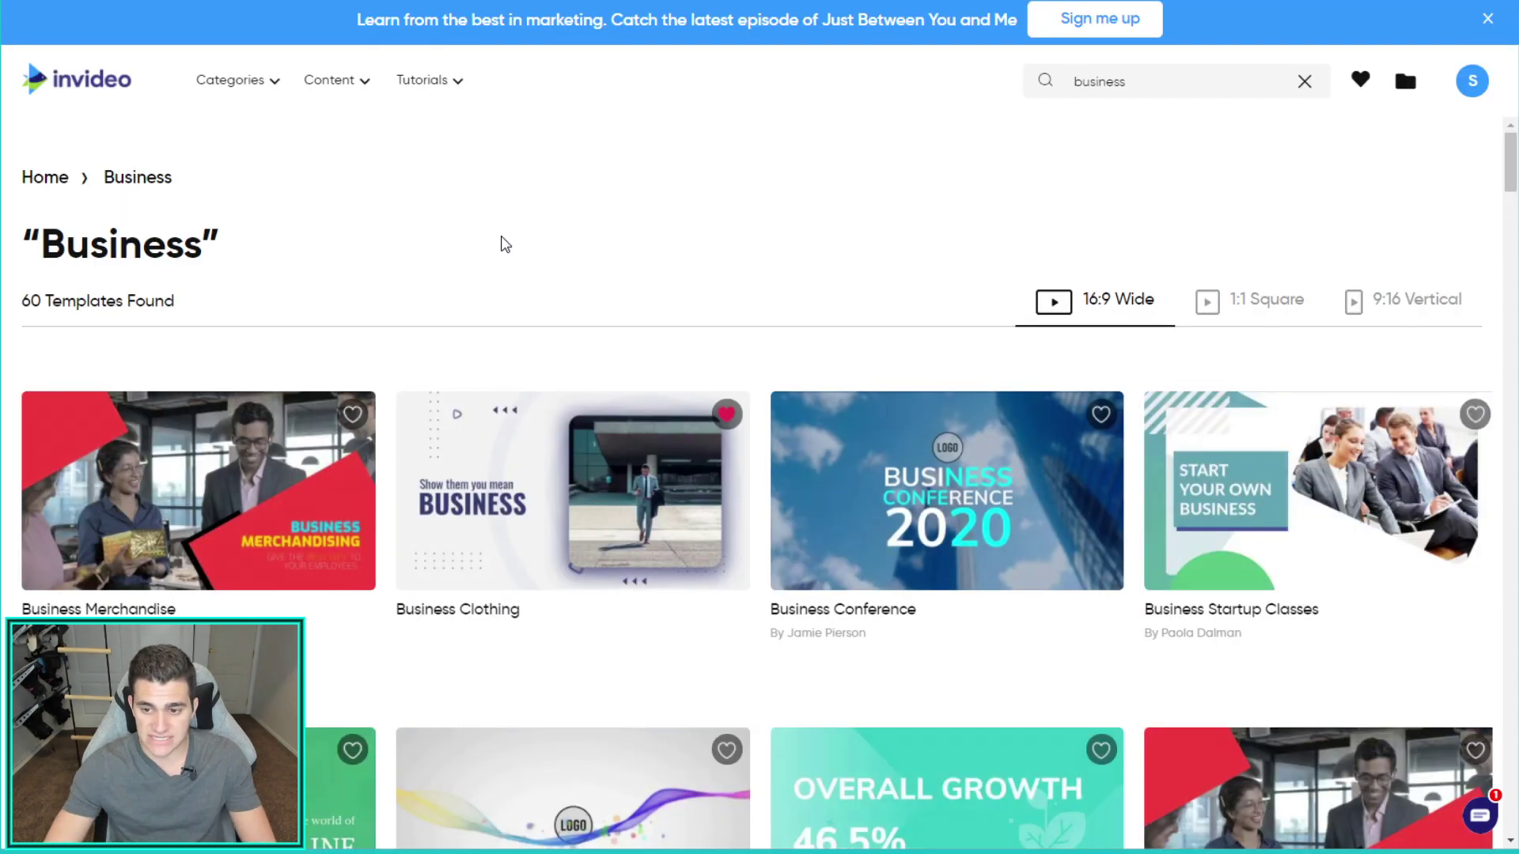
# Preview the business templates and open the wide Business Clothing template for editing
pyautogui.moveTo(710, 475)
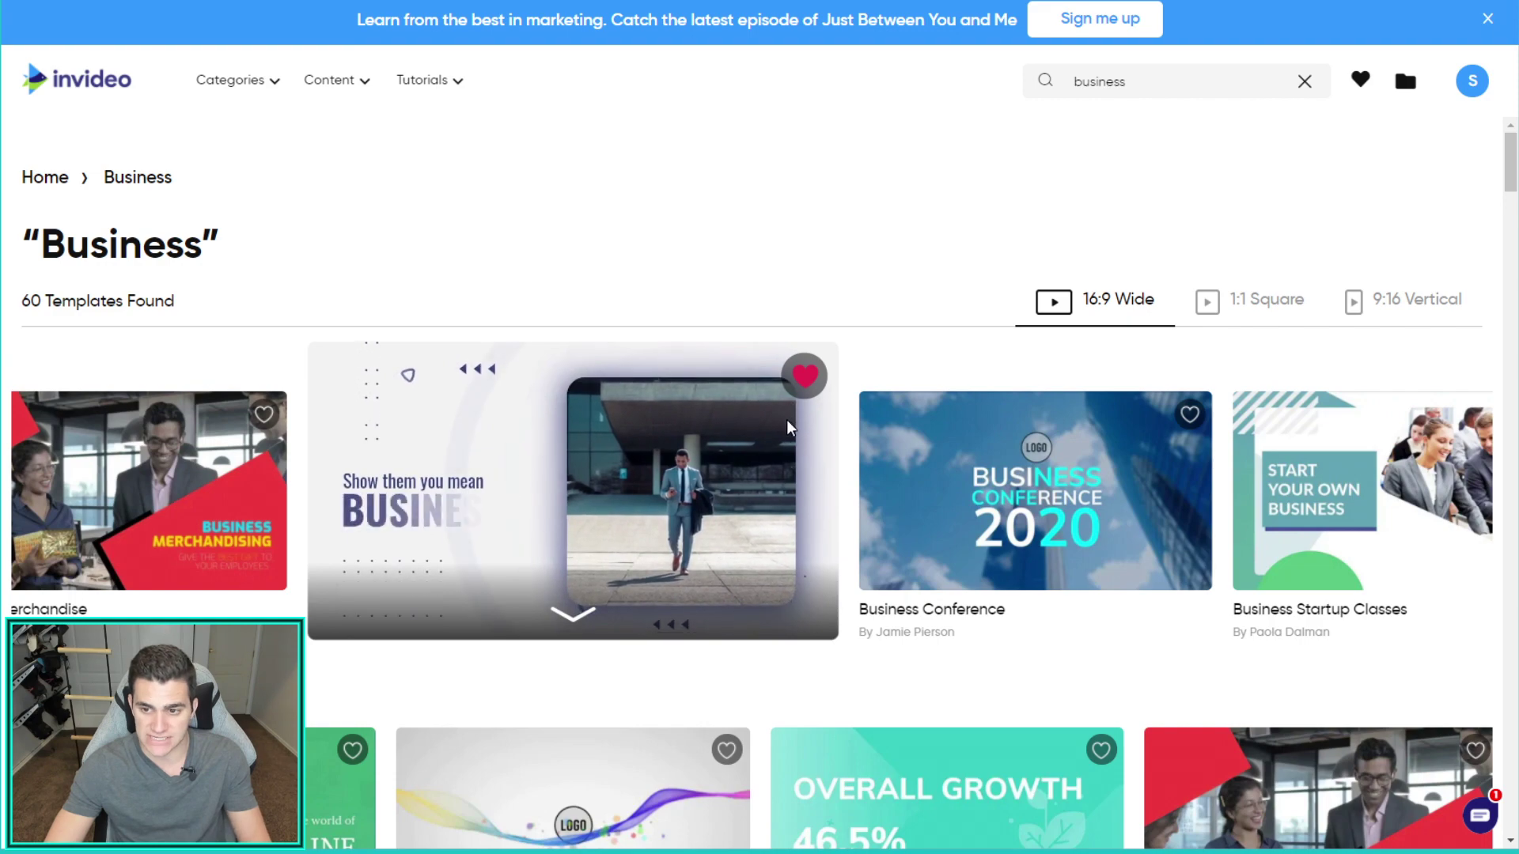
pyautogui.scroll(-7, 759, 380)
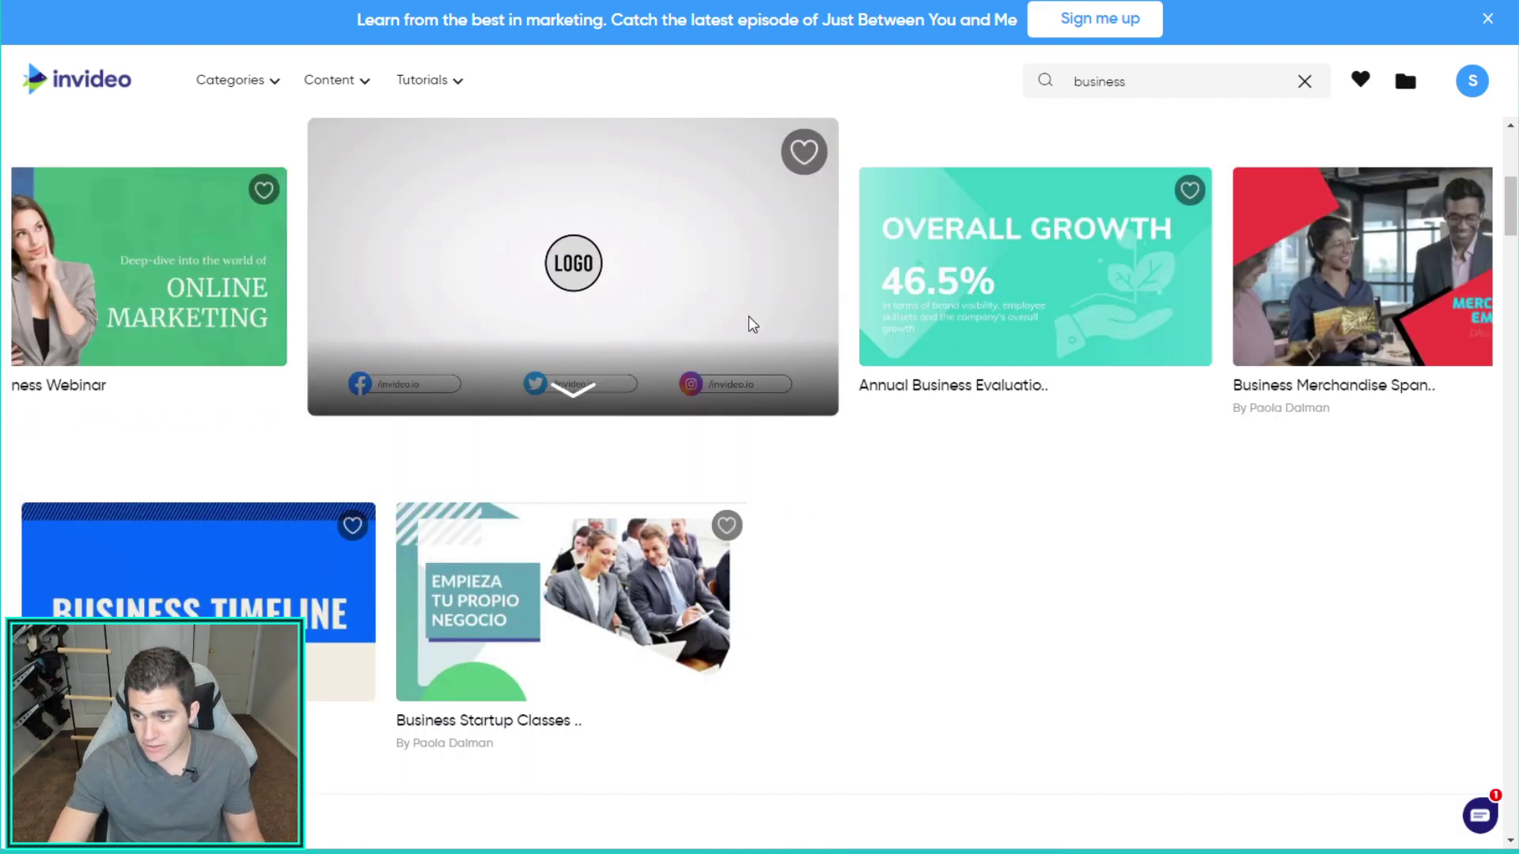
pyautogui.scroll(6, 752, 324)
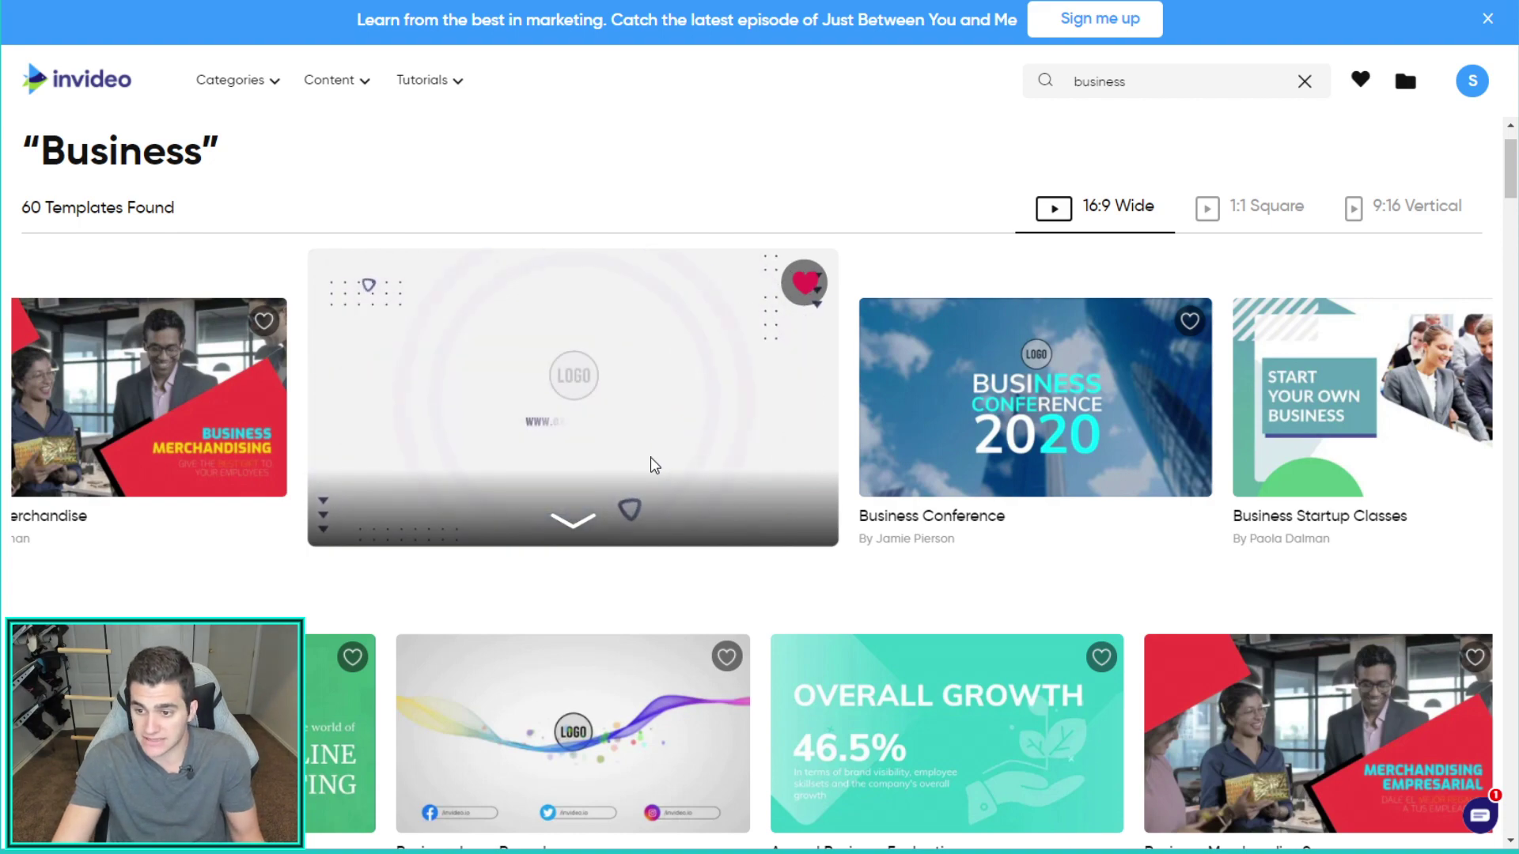
pyautogui.click(537, 450)
pyautogui.click(1008, 764)
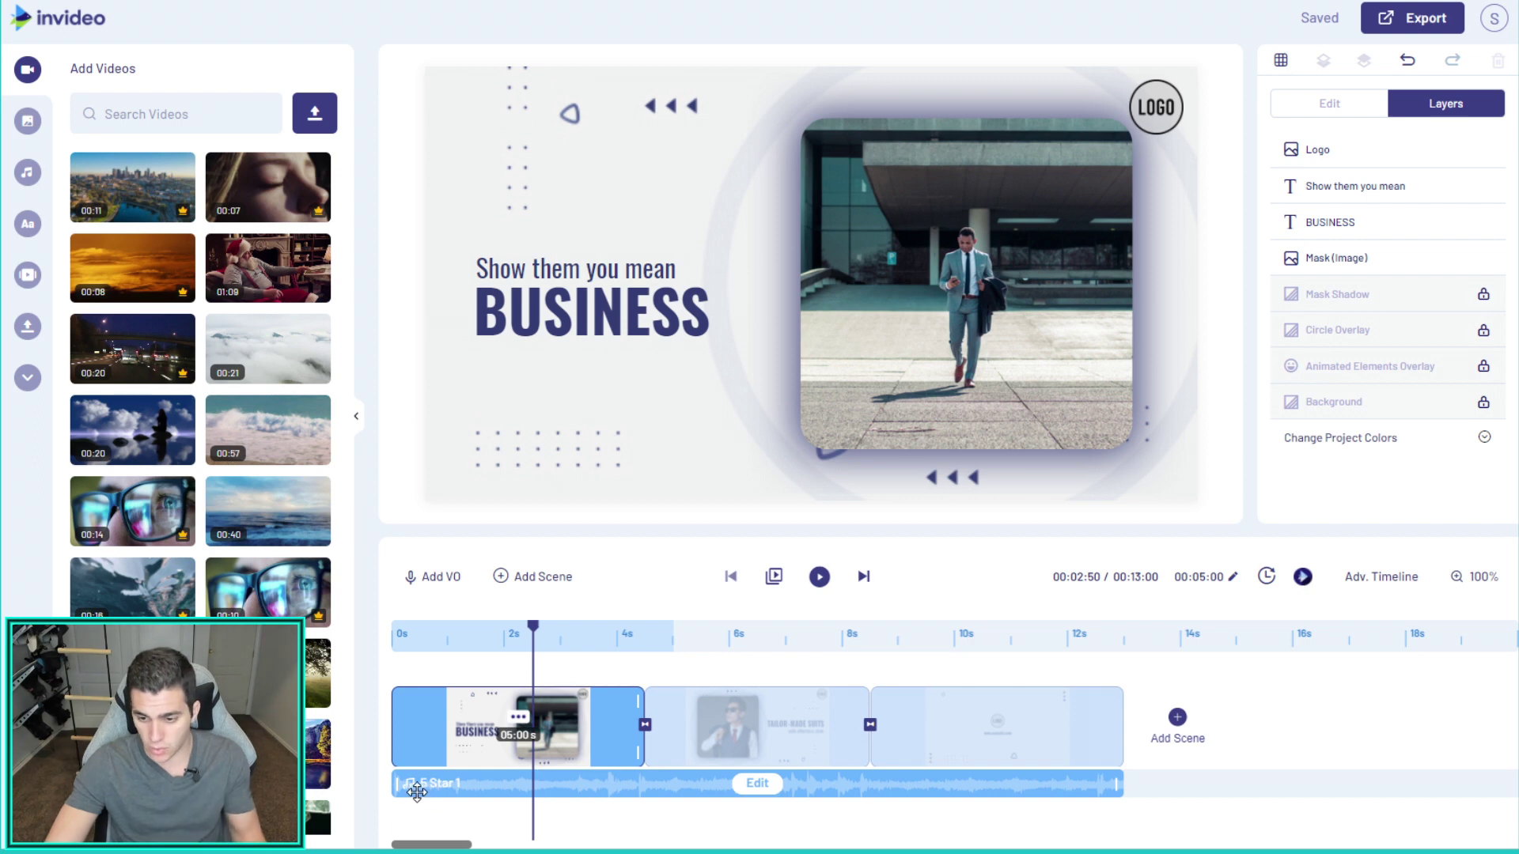
# Delete the template's background music track from the timeline
pyautogui.click(756, 785)
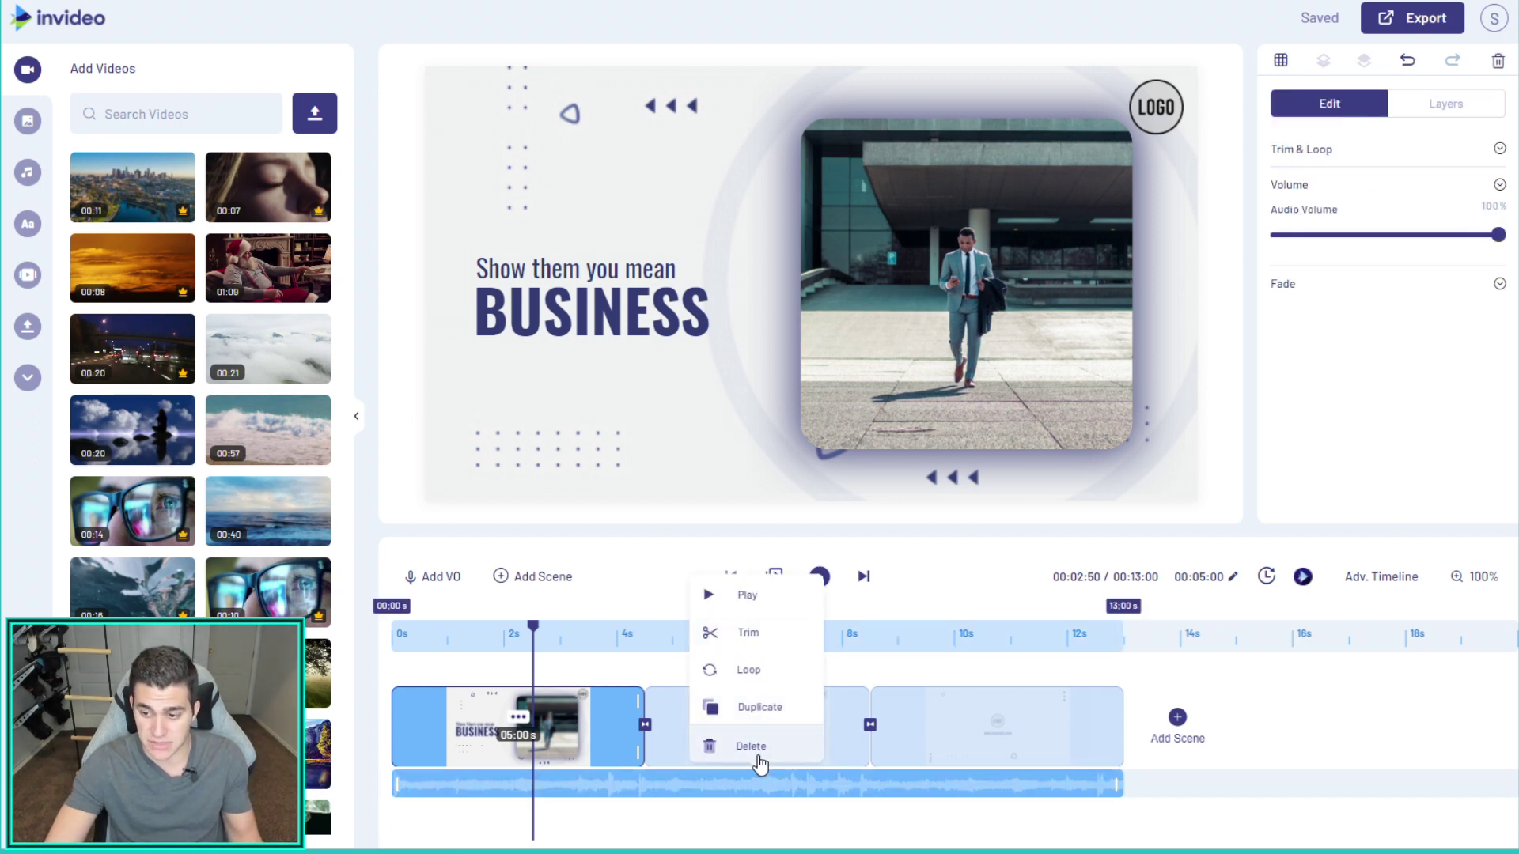
pyautogui.click(752, 747)
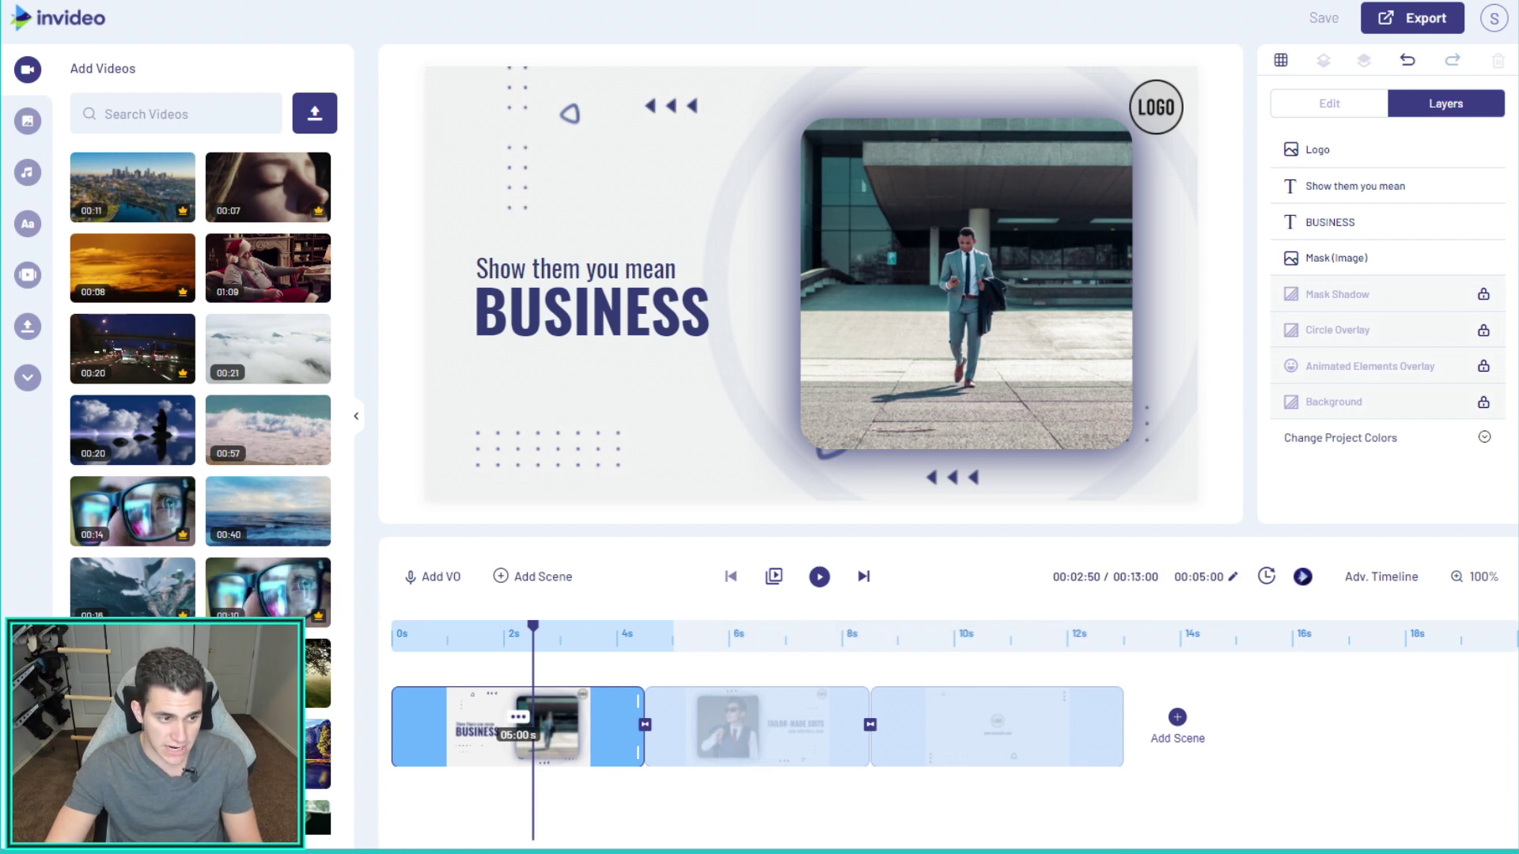
# Add the uploaded "Audio for New Intro.mp3" to the timeline, aligning the clip's start and the playhead with 0 s
pyautogui.moveTo(57, 322); pyautogui.dragTo(202, 301)
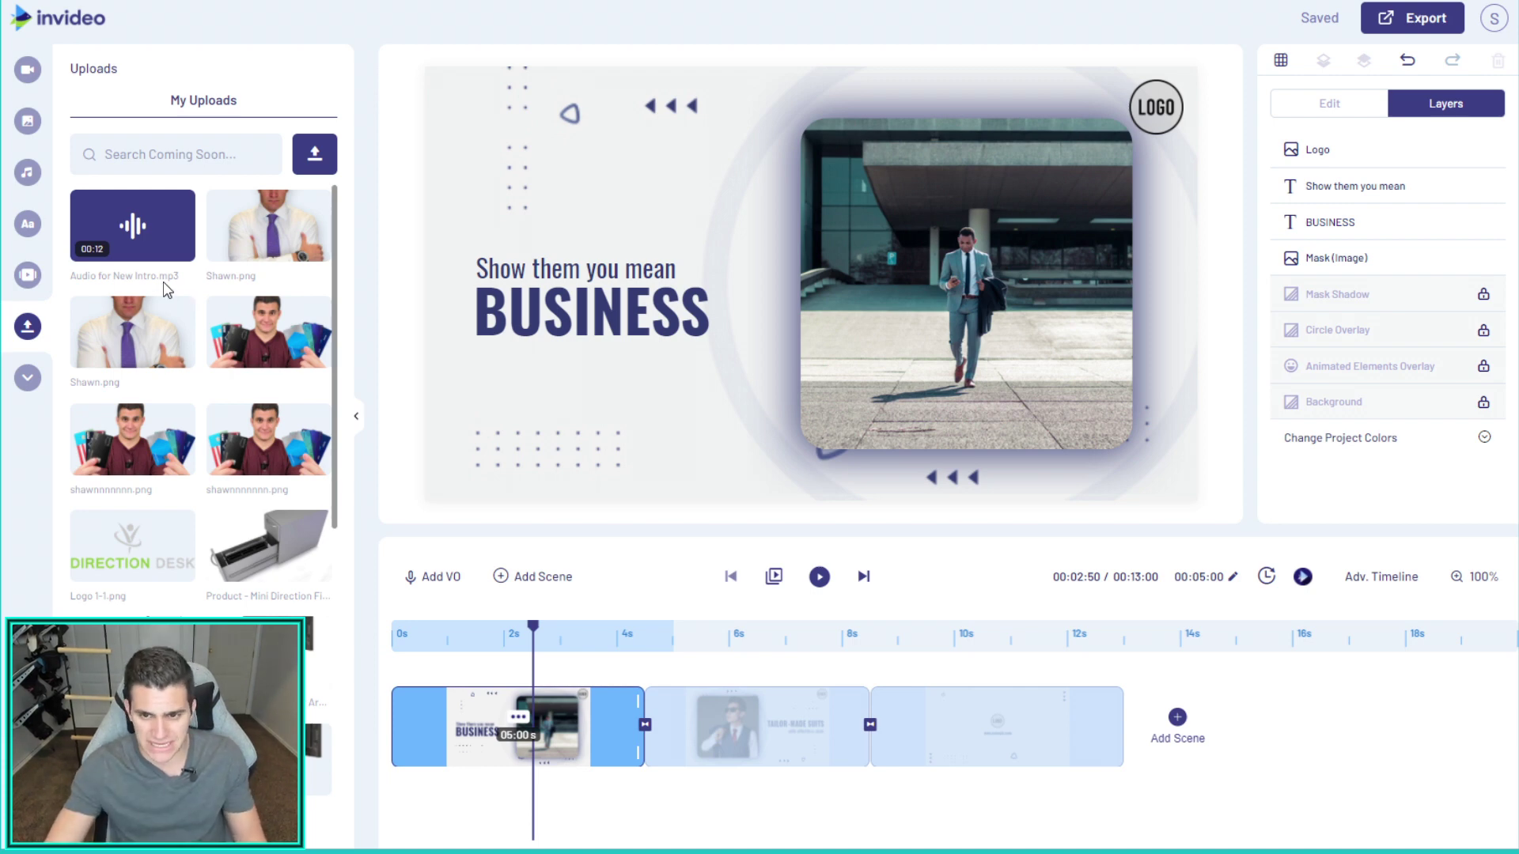
pyautogui.moveTo(150, 257); pyautogui.dragTo(465, 804)
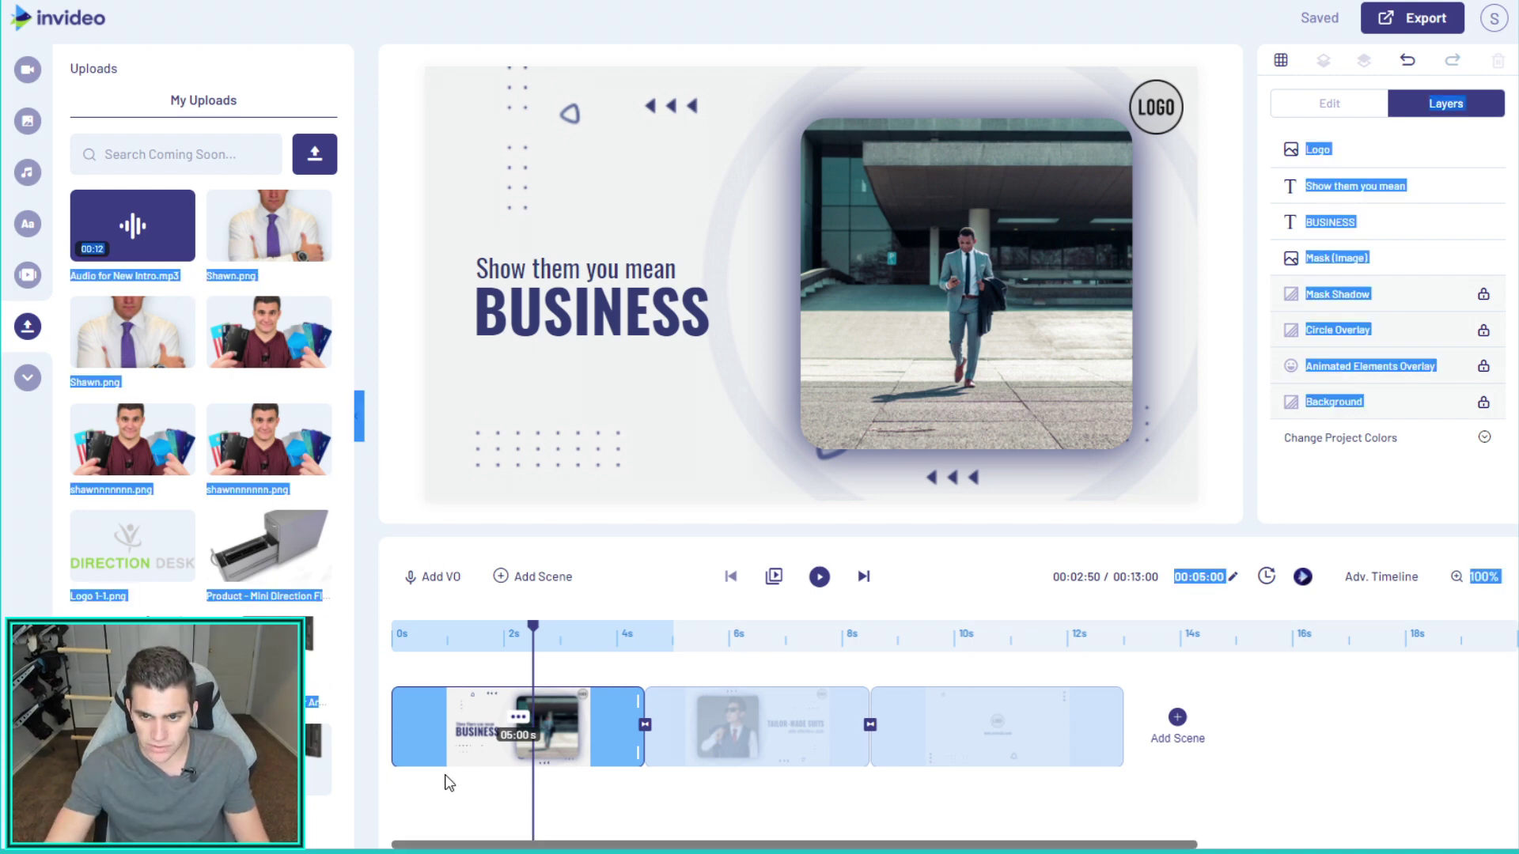
pyautogui.click(368, 287)
pyautogui.click(150, 241)
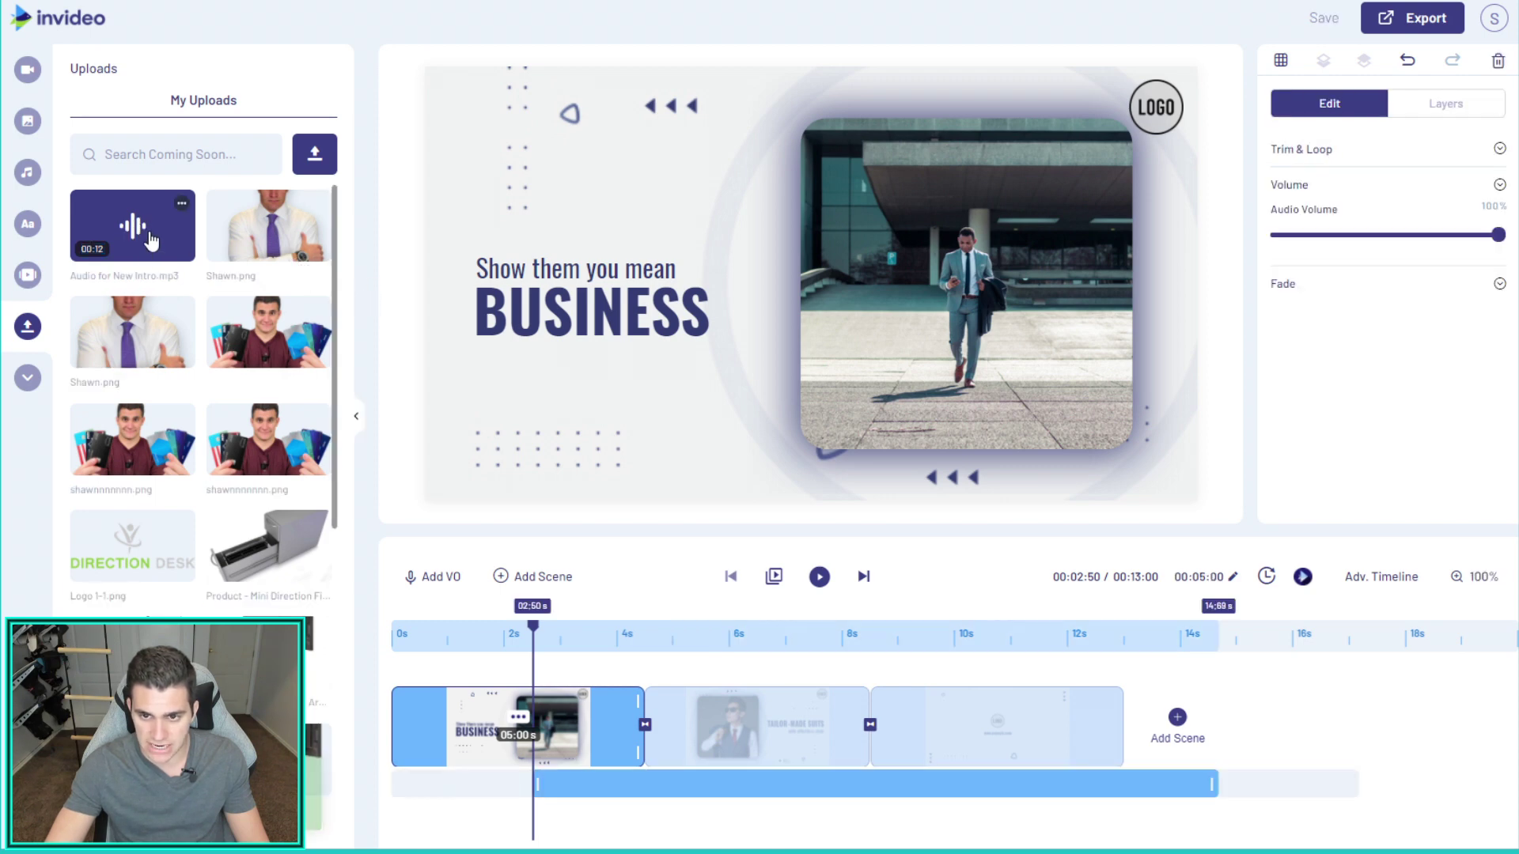
pyautogui.moveTo(538, 783); pyautogui.dragTo(404, 787)
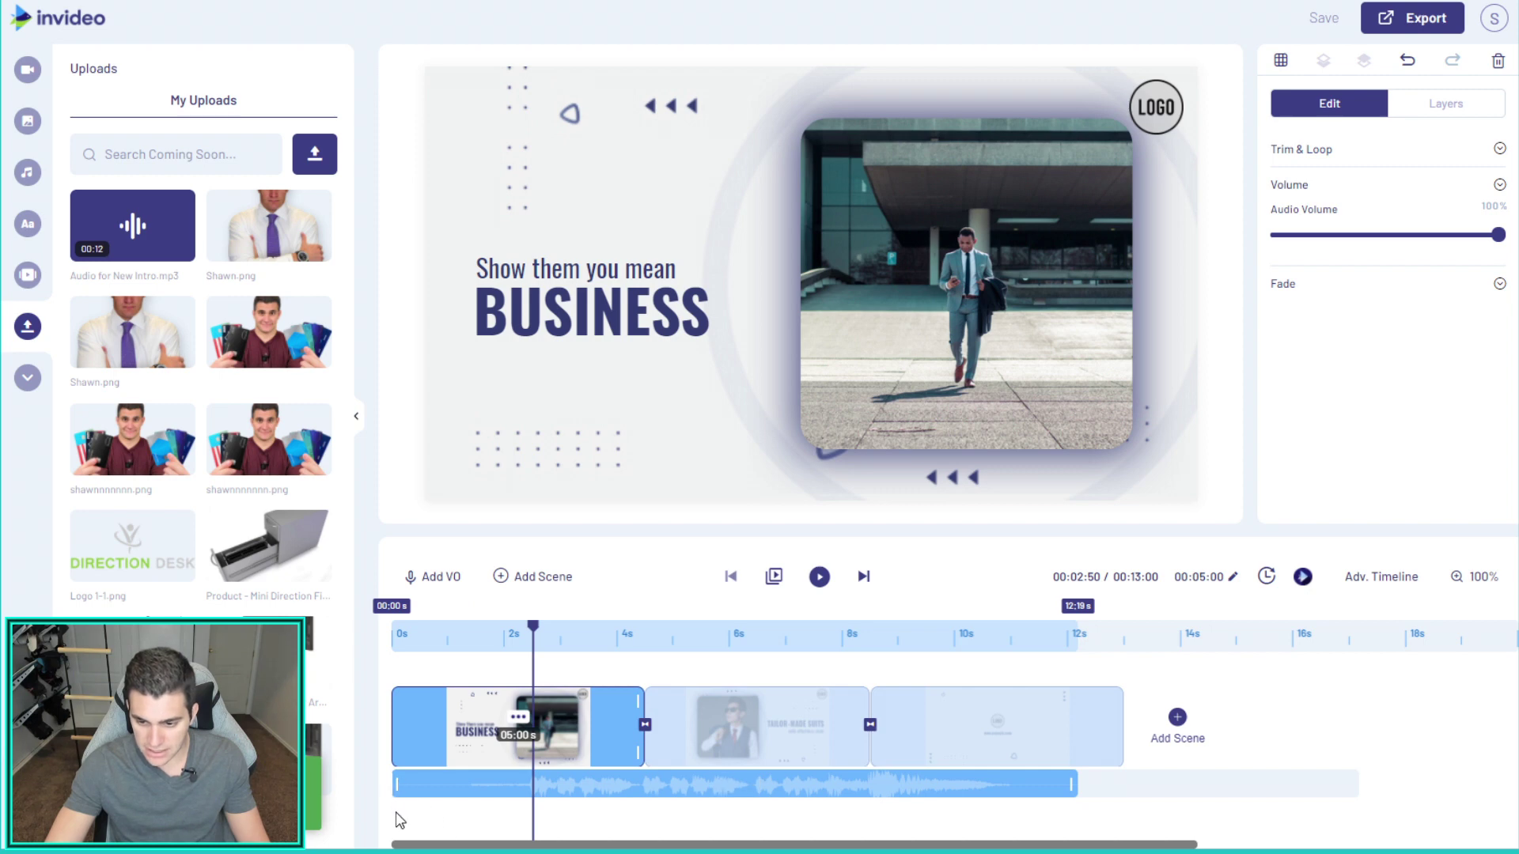
pyautogui.moveTo(530, 629); pyautogui.dragTo(390, 624)
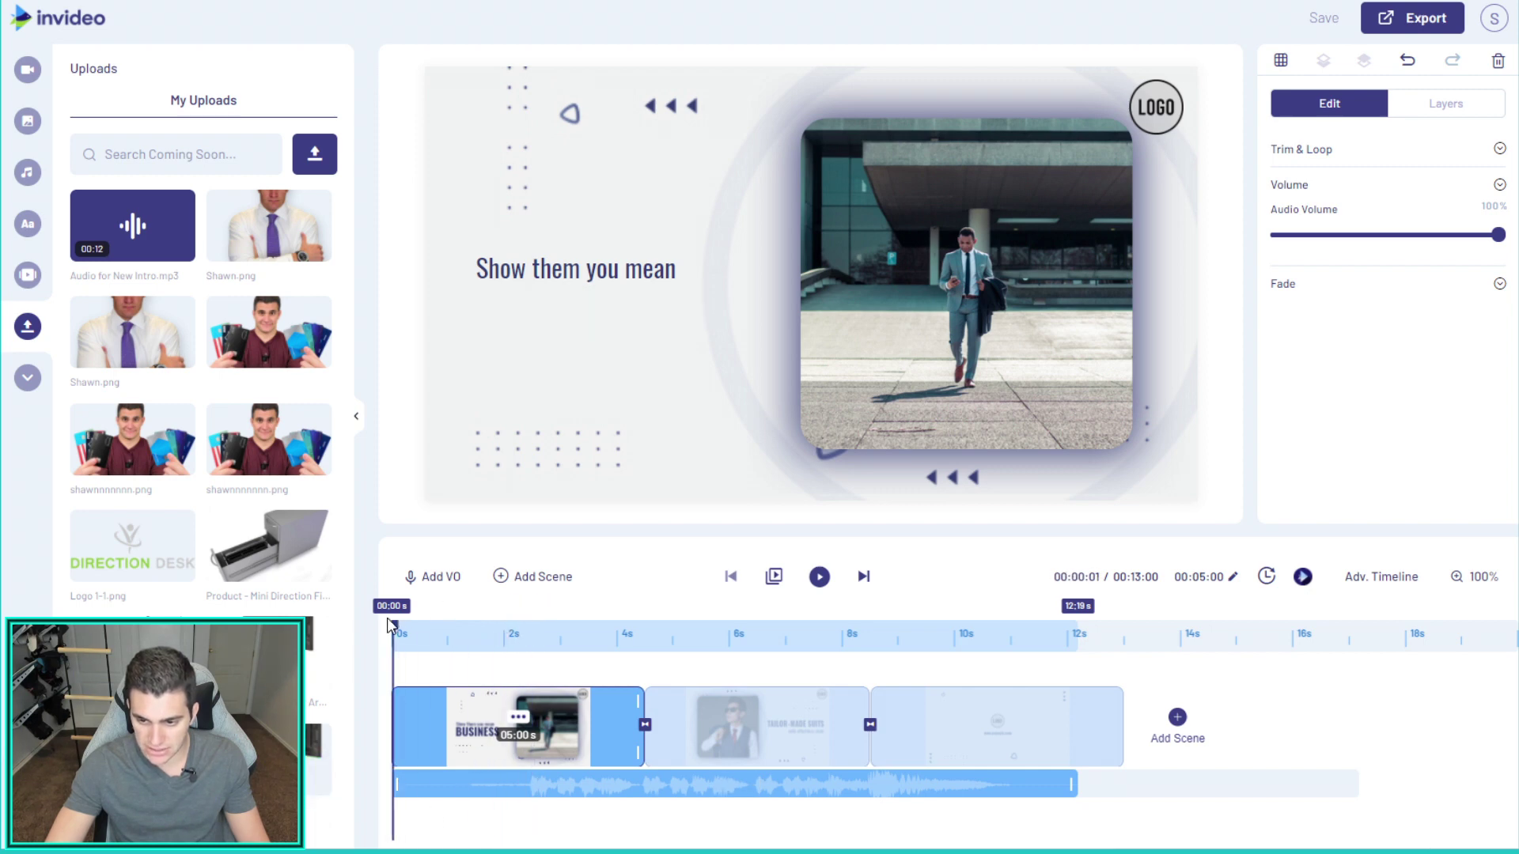
# Add a build-your-own scene at the end of the timeline and delete its logo and text layers
pyautogui.click(774, 575)
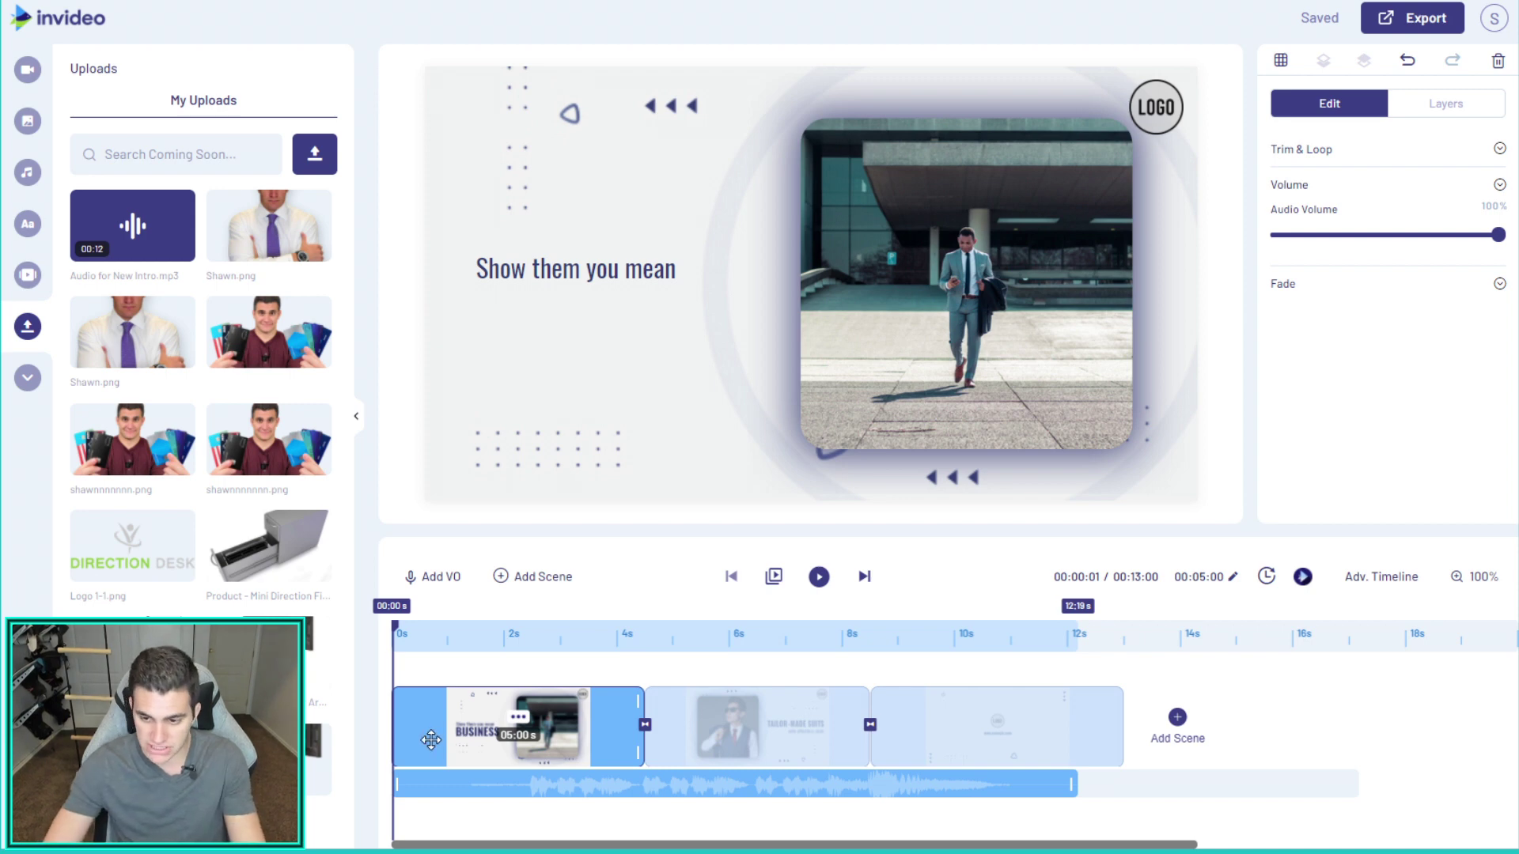
pyautogui.click(1177, 720)
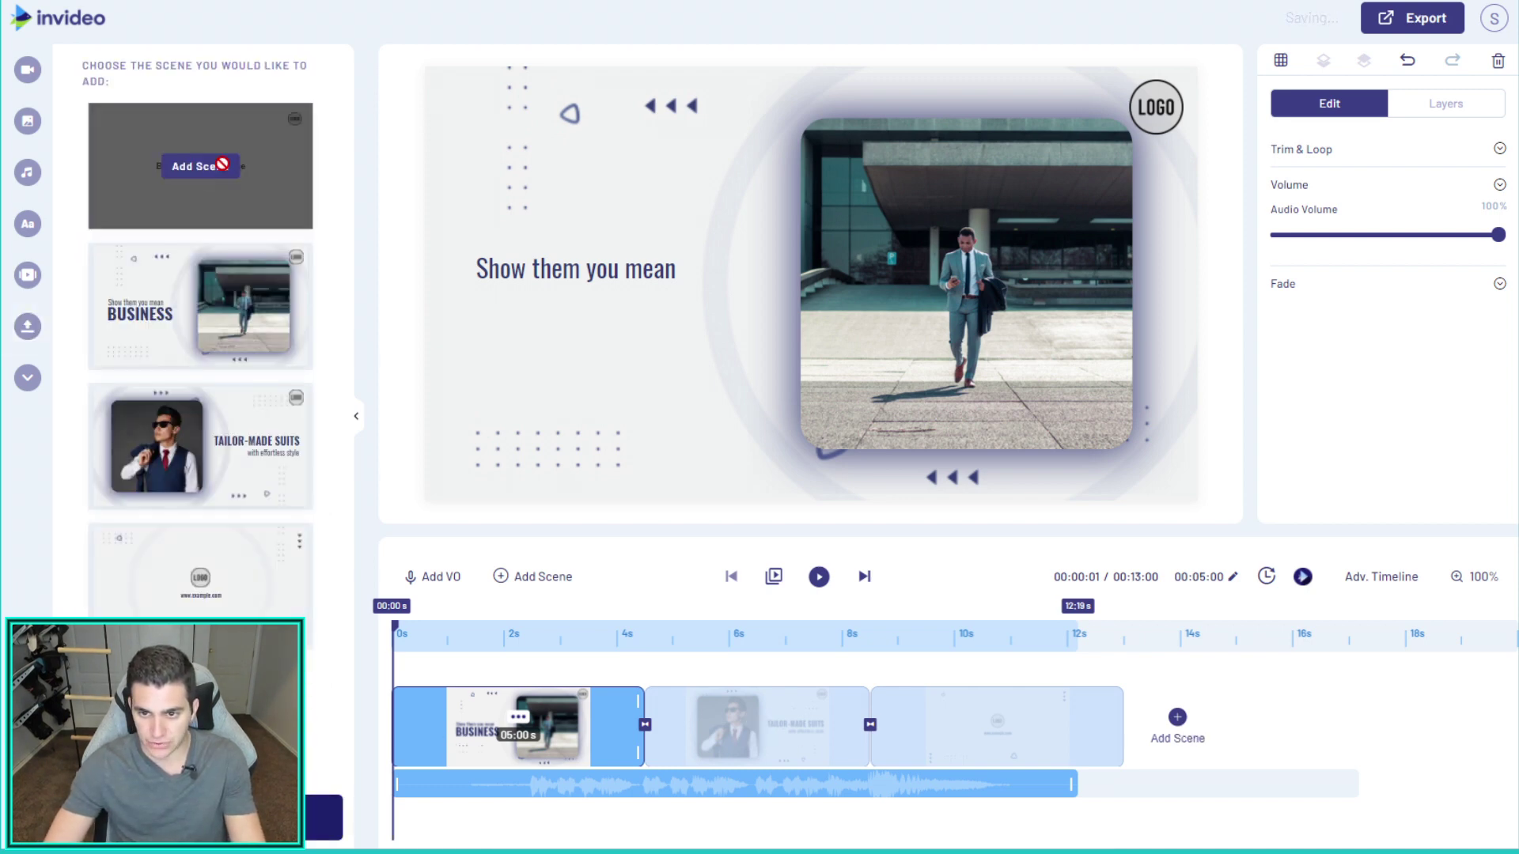
pyautogui.click(222, 164)
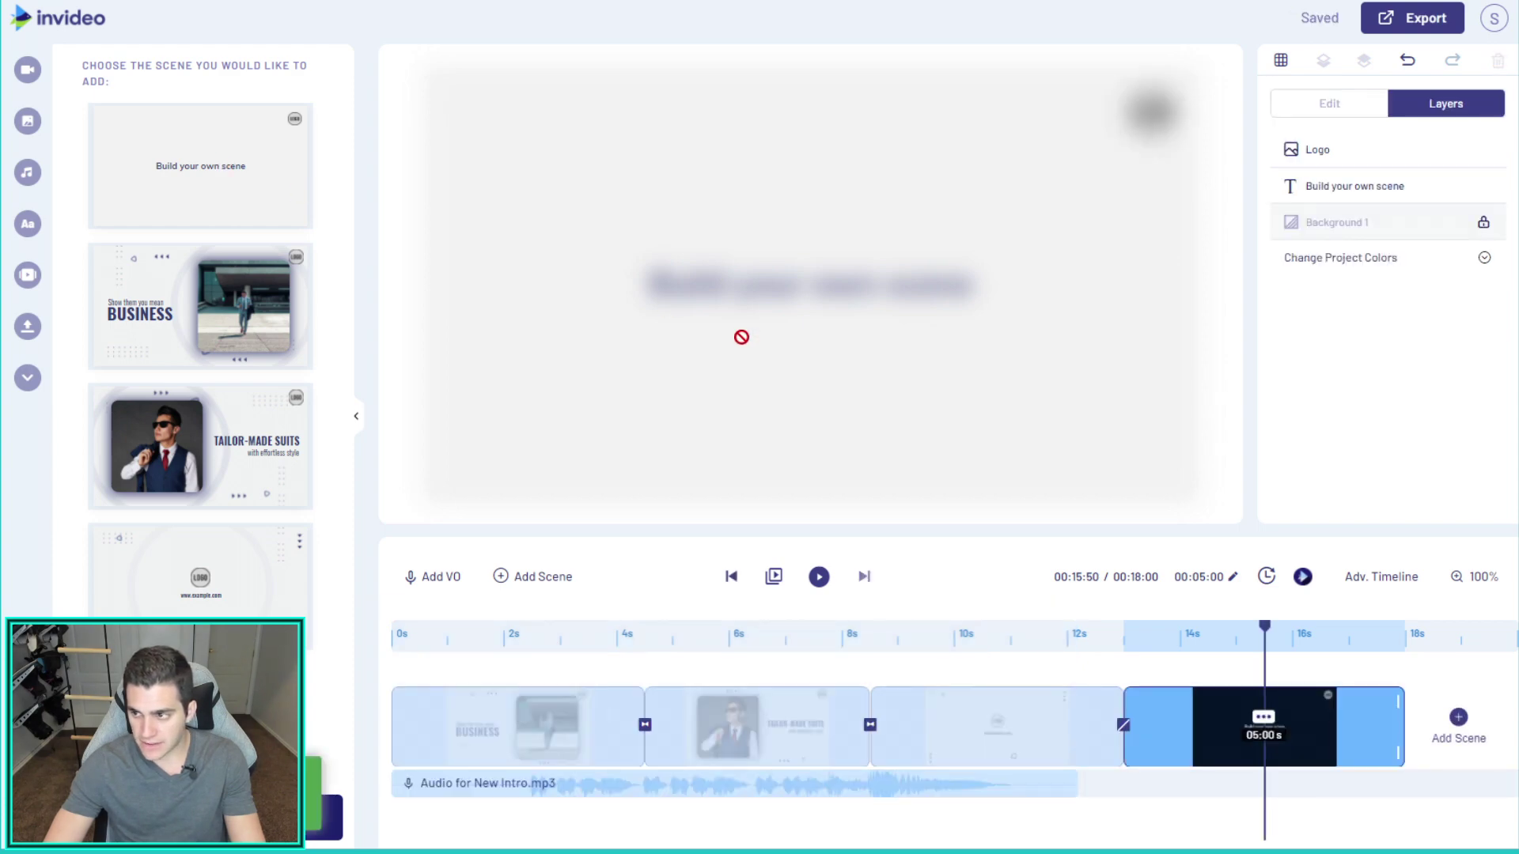
pyautogui.click(1349, 150)
pyautogui.press('Delete')
pyautogui.click(1298, 149)
pyautogui.press('Delete')
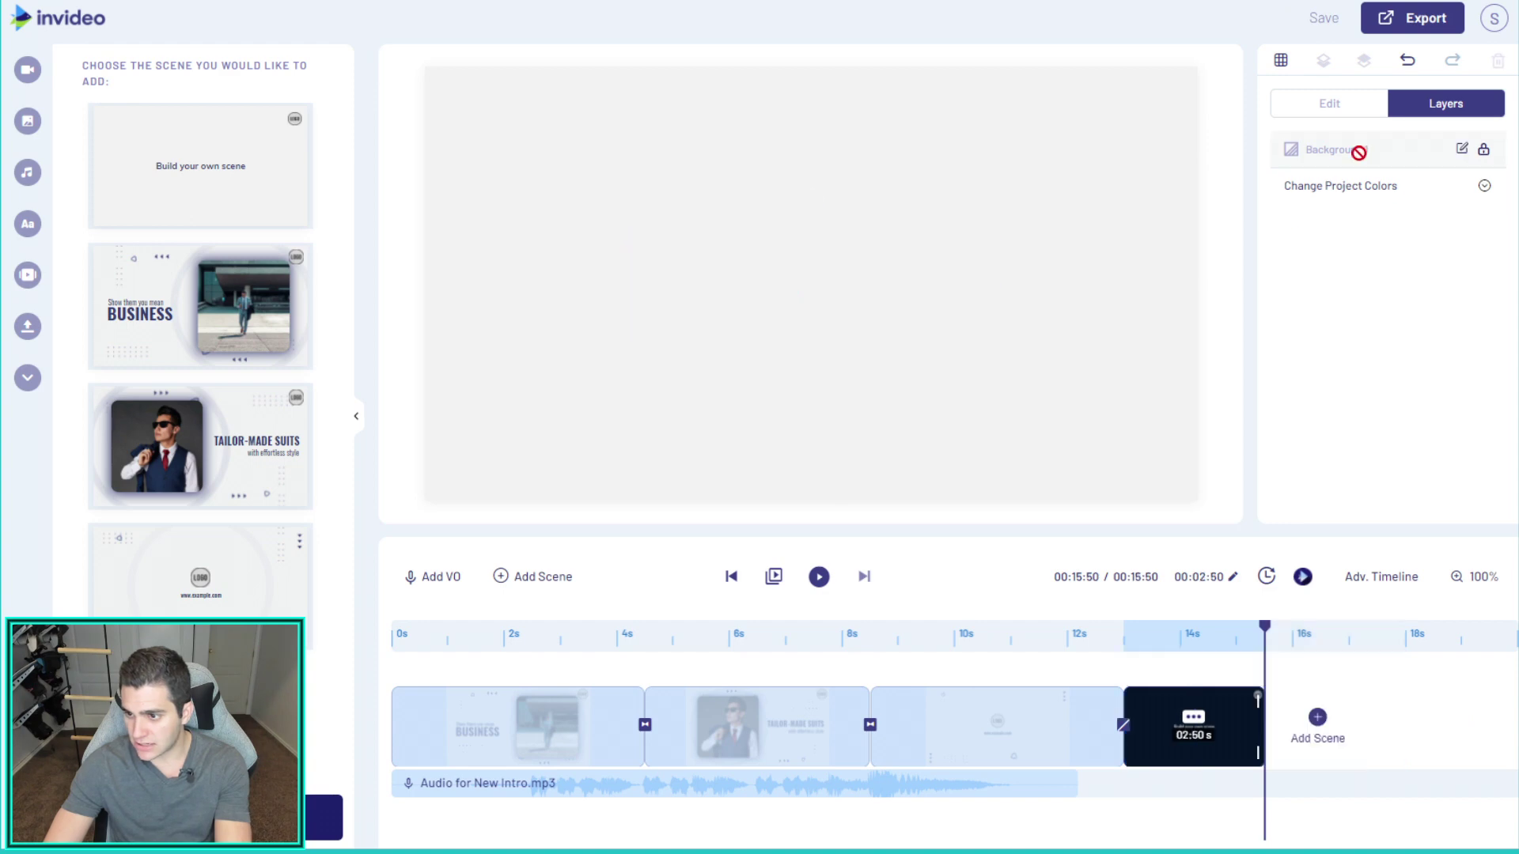
# Unlock the new scene's background layer, recolour it bright green, and lock the layer again
pyautogui.click(1484, 153)
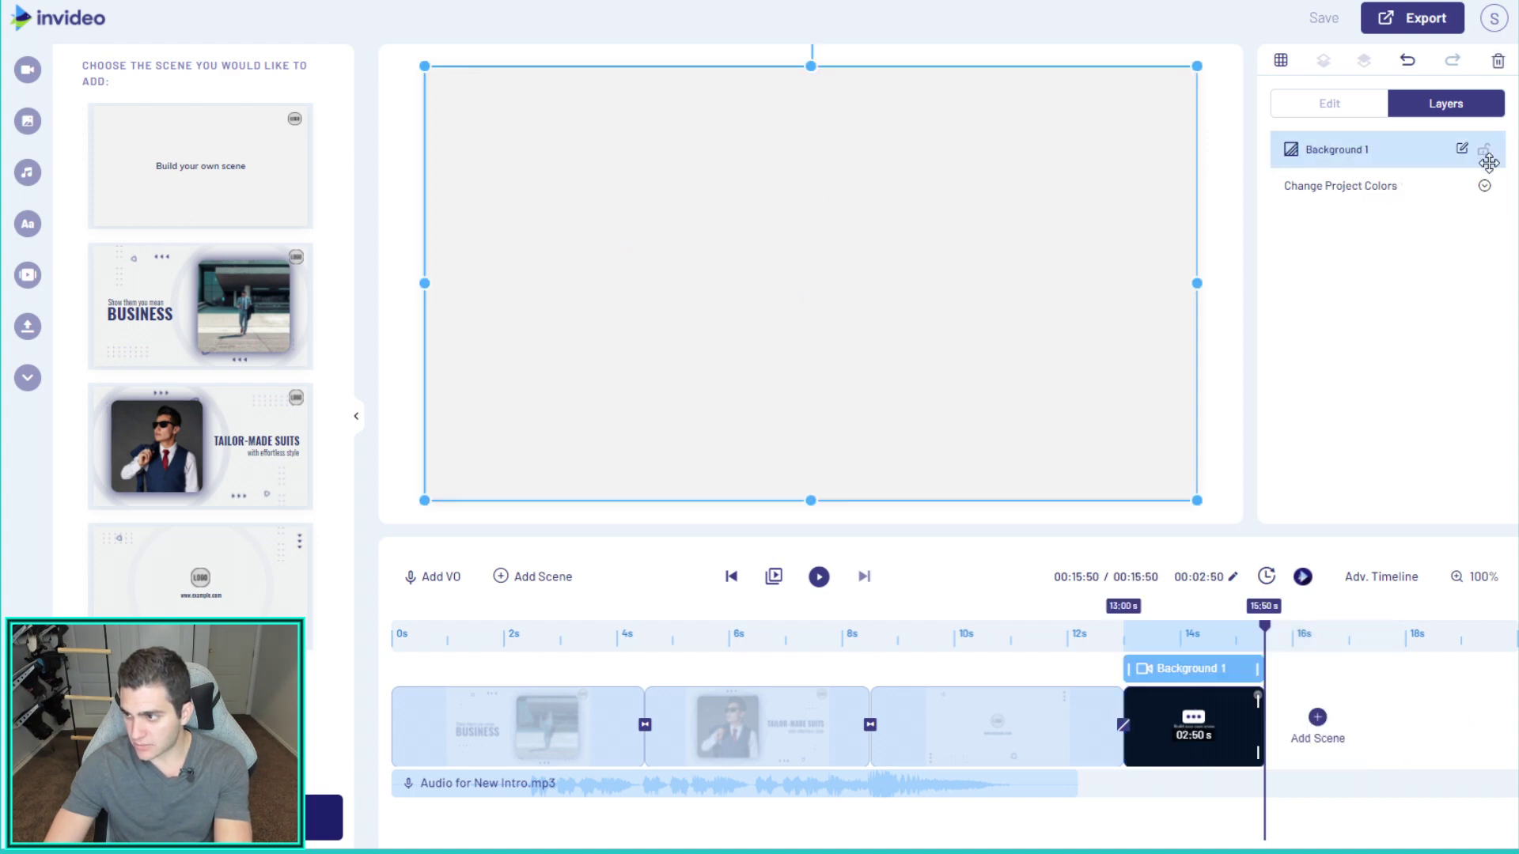
pyautogui.click(1368, 117)
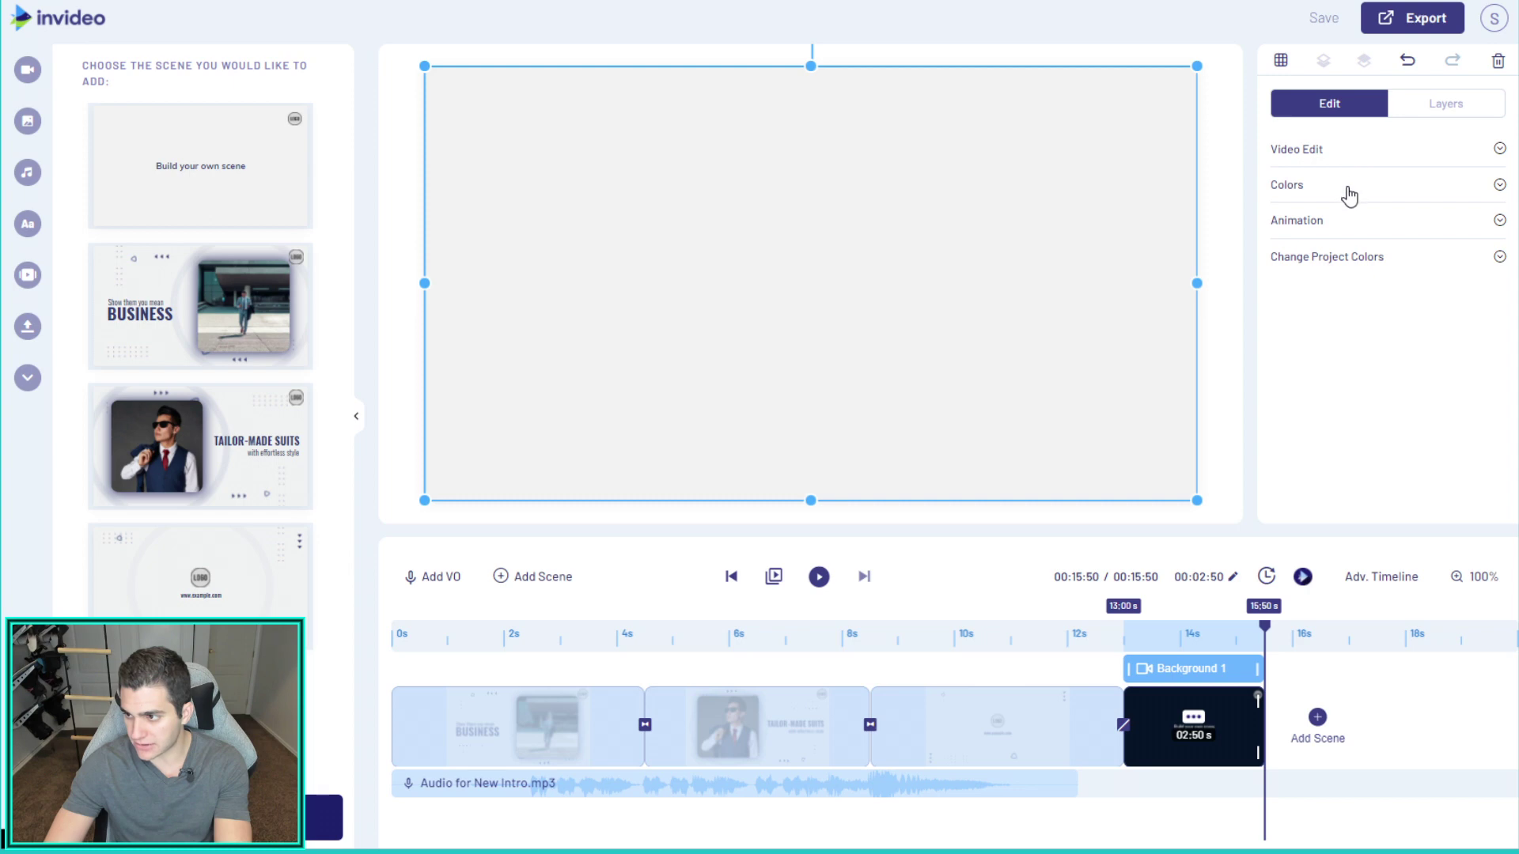
pyautogui.click(1348, 190)
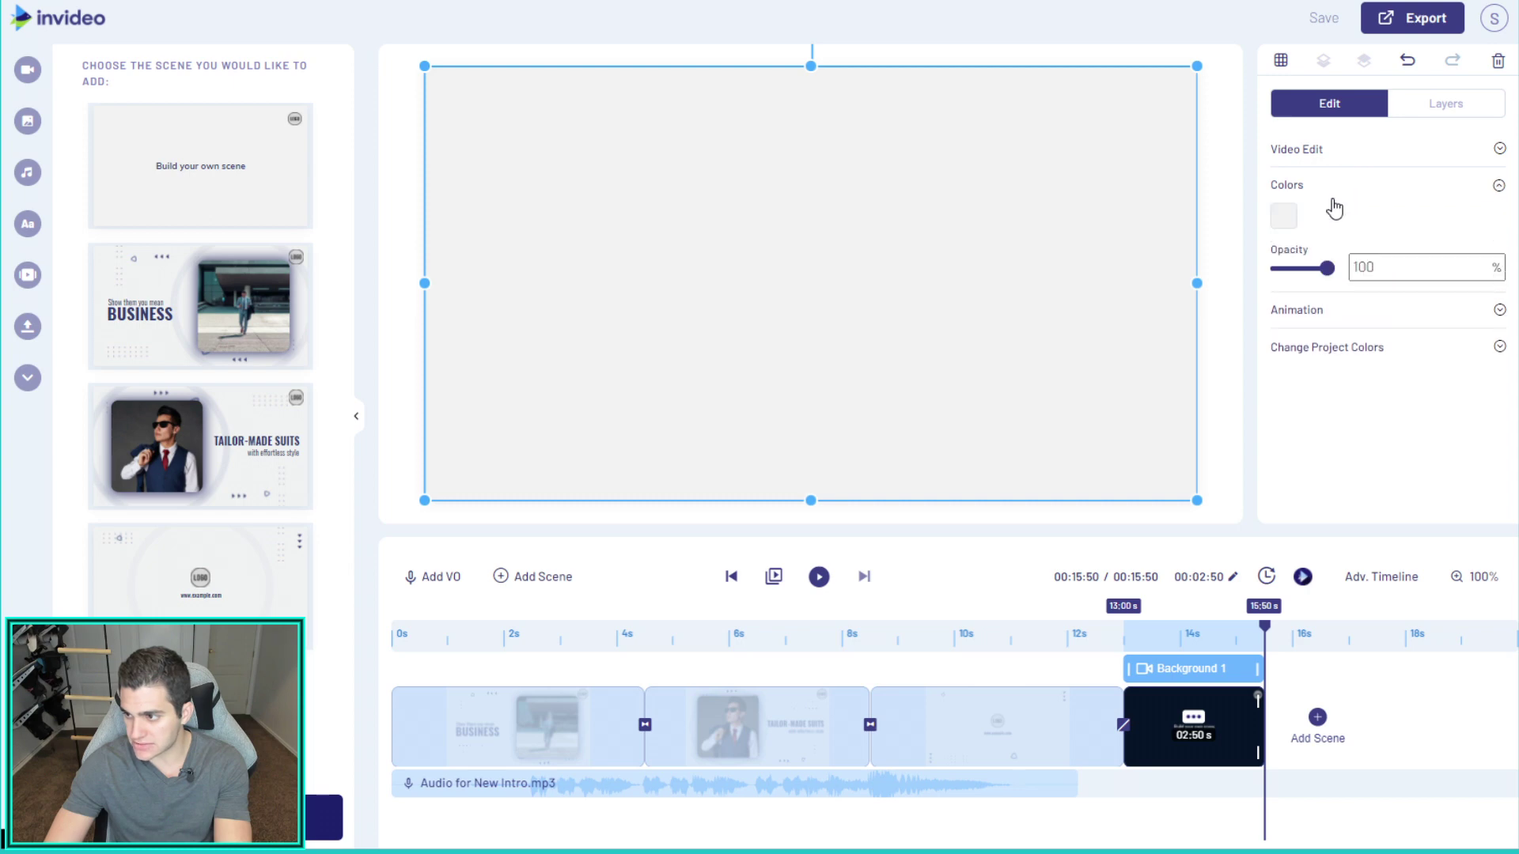
pyautogui.click(1281, 217)
pyautogui.click(1371, 364)
pyautogui.click(1478, 215)
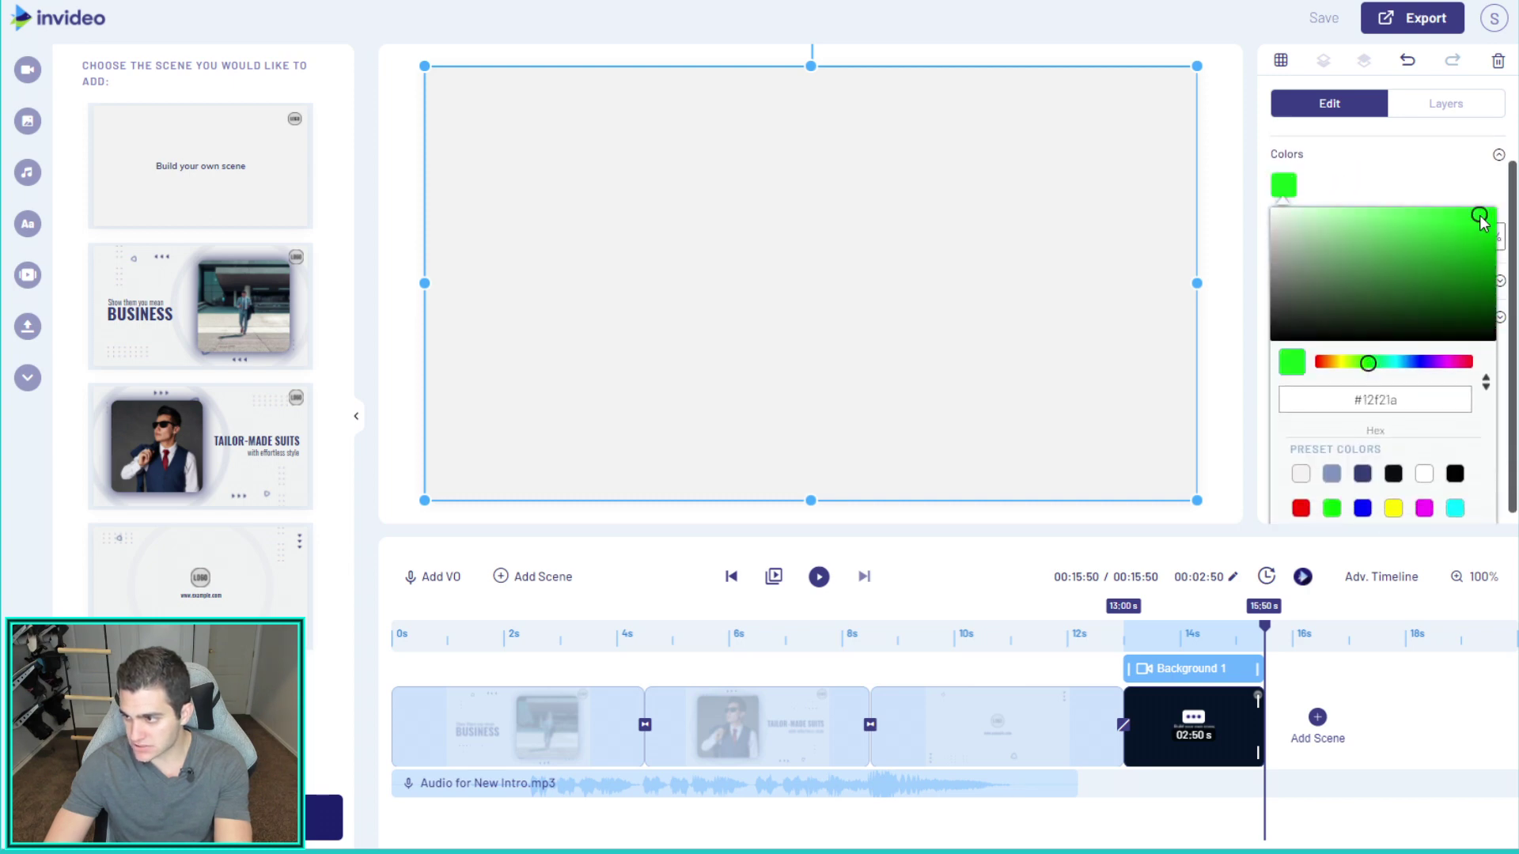
pyautogui.click(1428, 191)
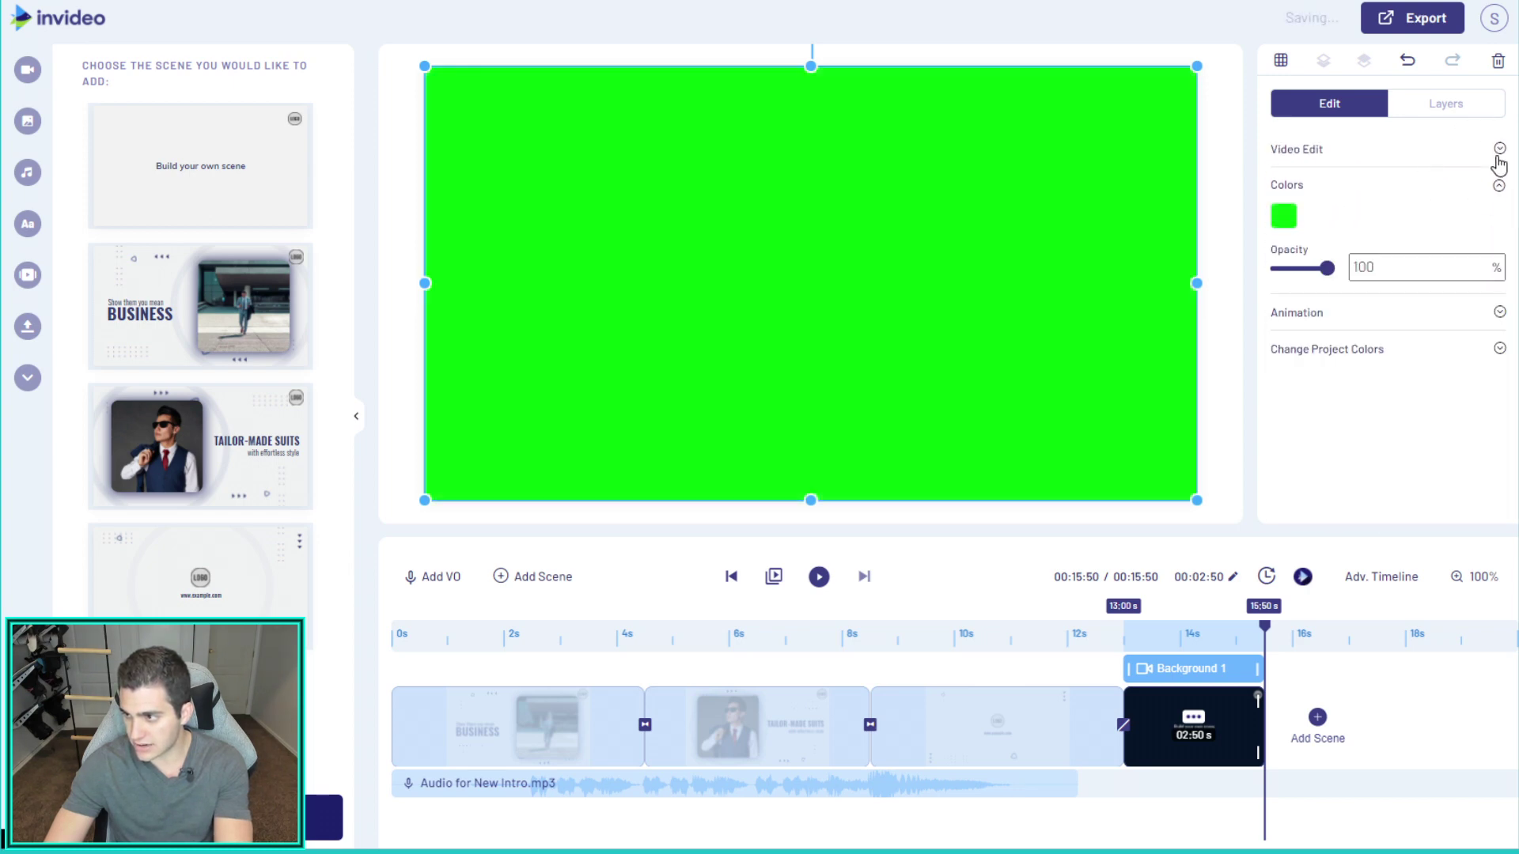
pyautogui.click(1432, 107)
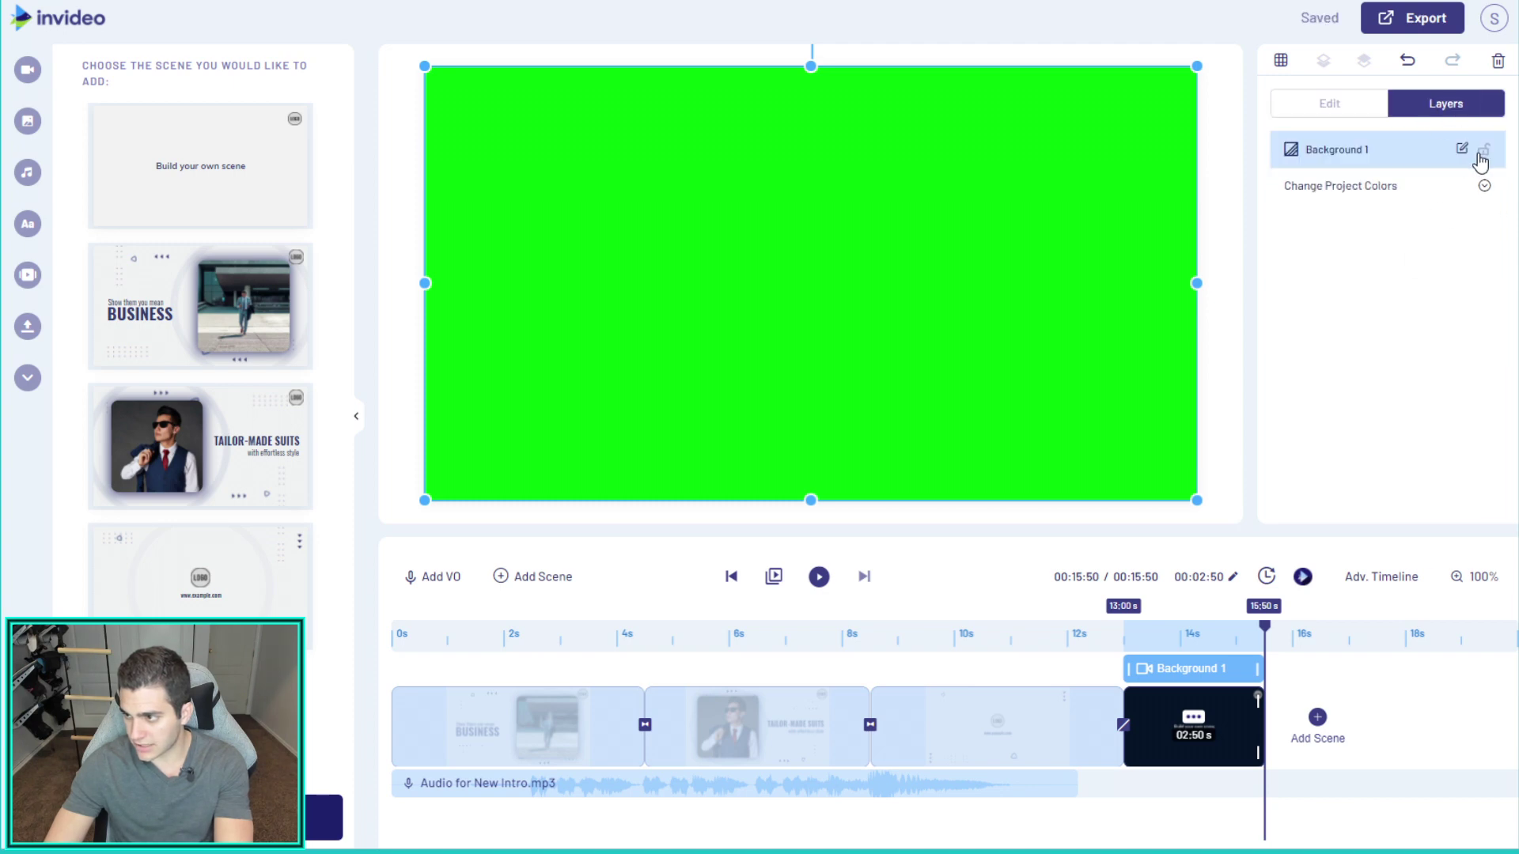
pyautogui.click(1480, 157)
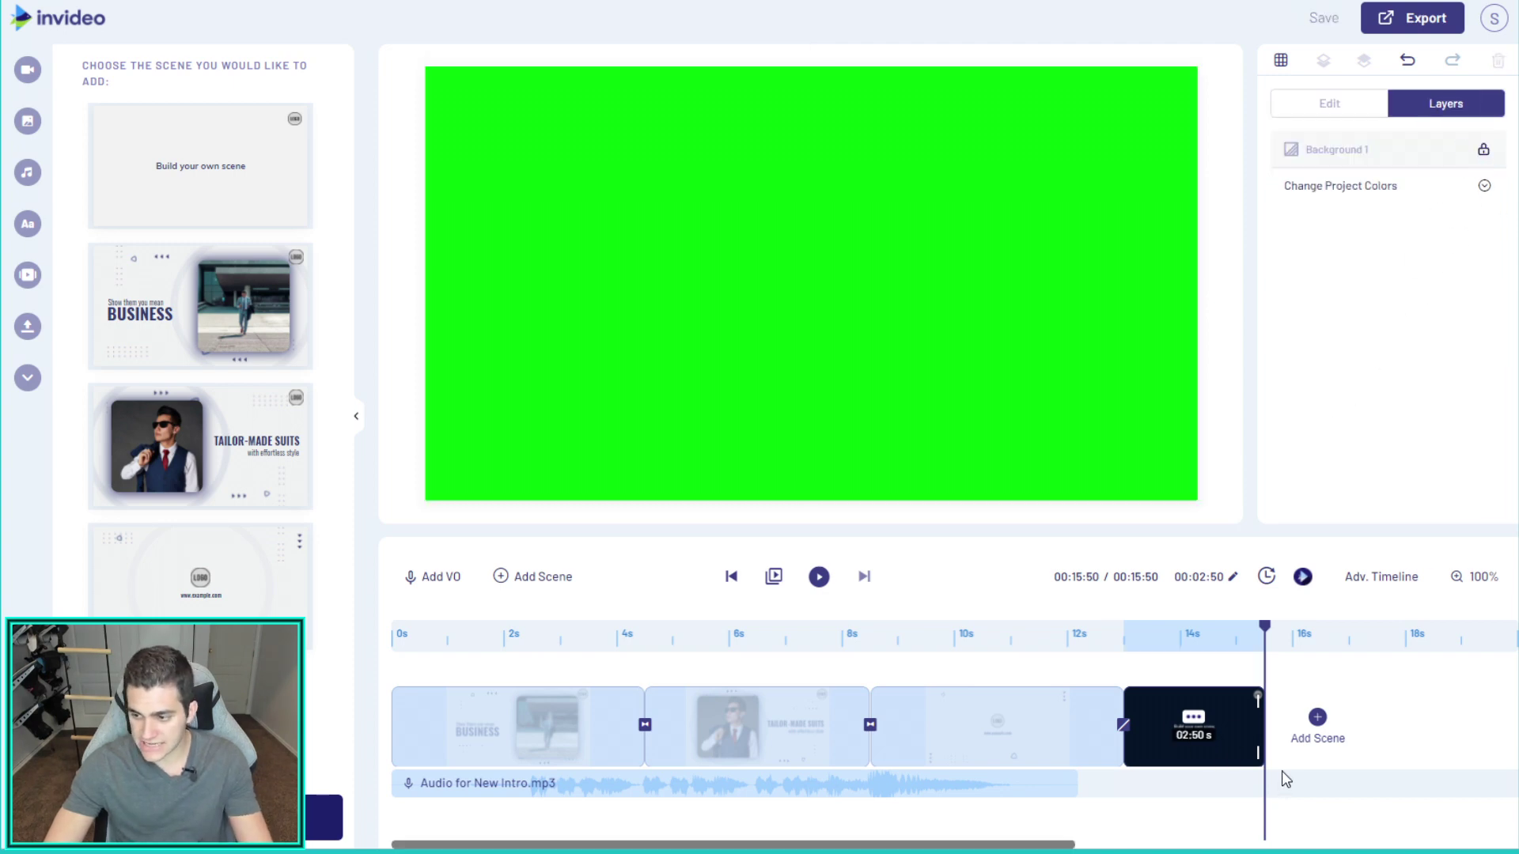
# Move the green scene to the start of the timeline and change the transition leading into the Business scene
pyautogui.moveTo(1205, 752); pyautogui.dragTo(473, 736)
pyautogui.click(435, 756)
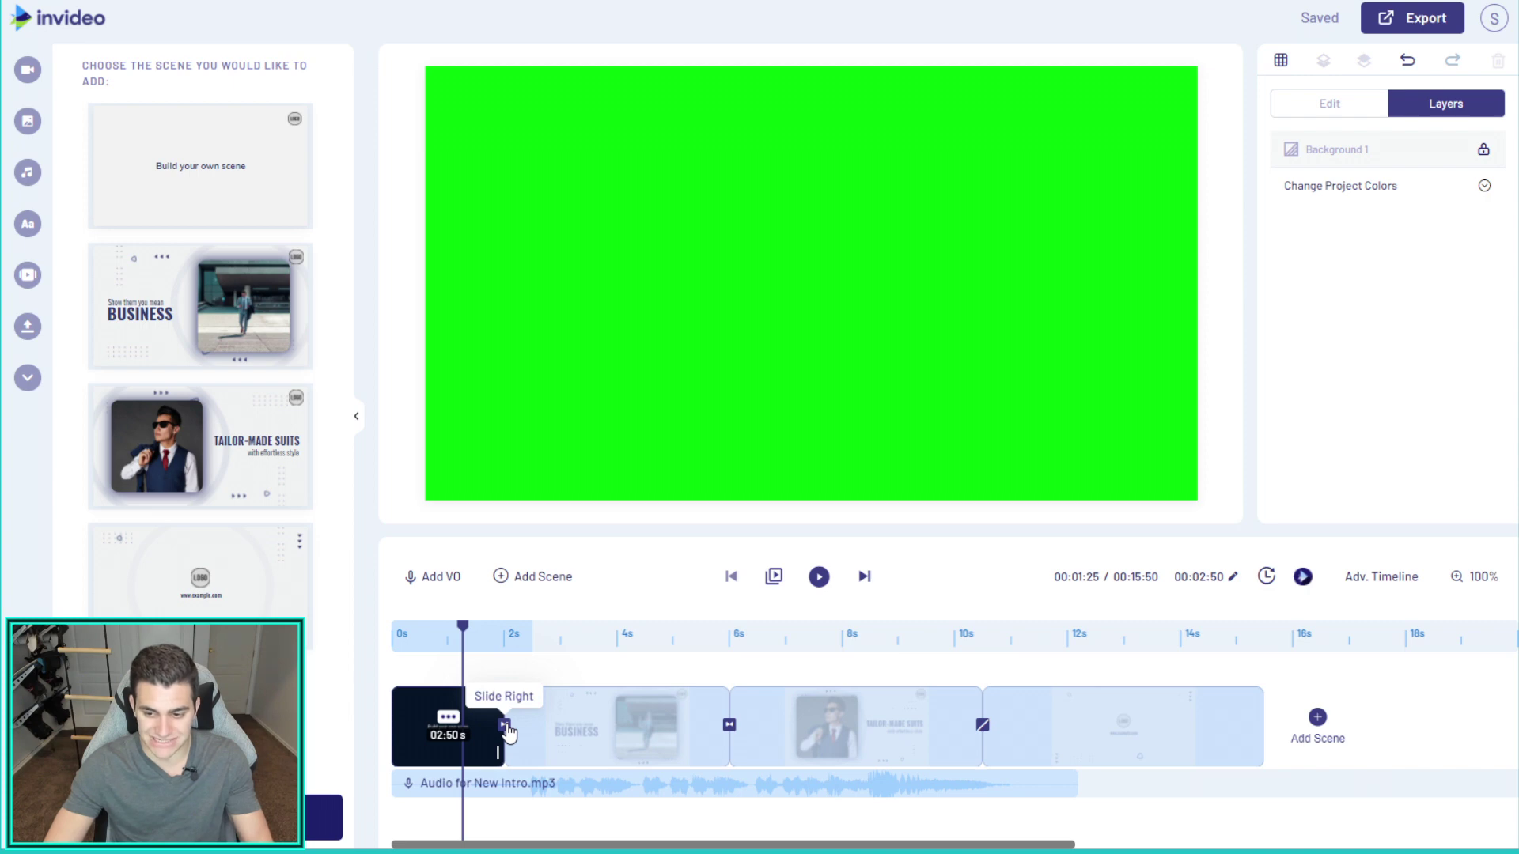
pyautogui.click(505, 726)
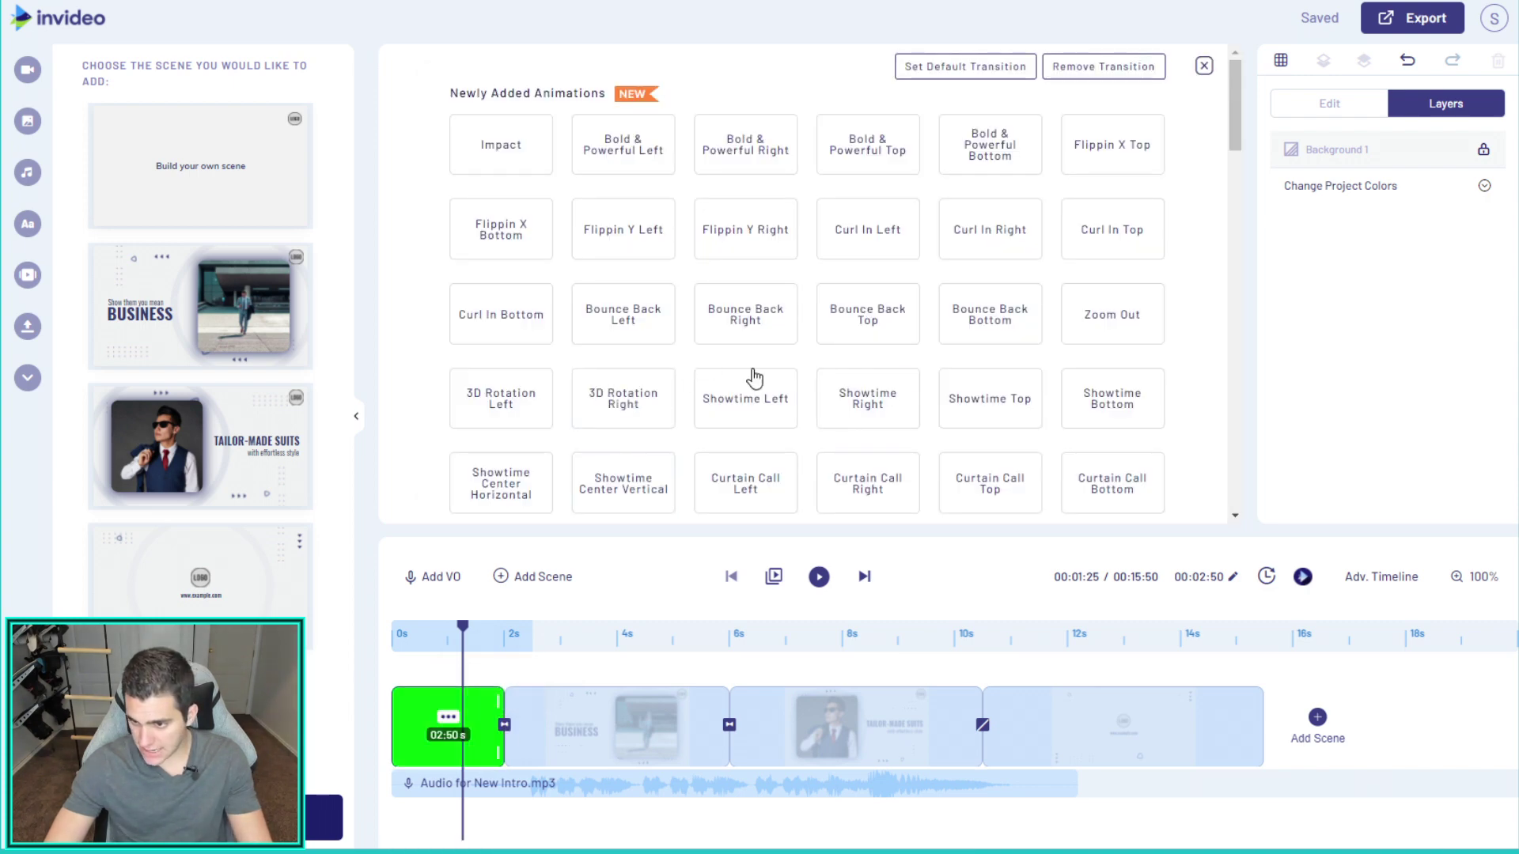
pyautogui.scroll(-5, 791, 396)
pyautogui.scroll(-4, 831, 434)
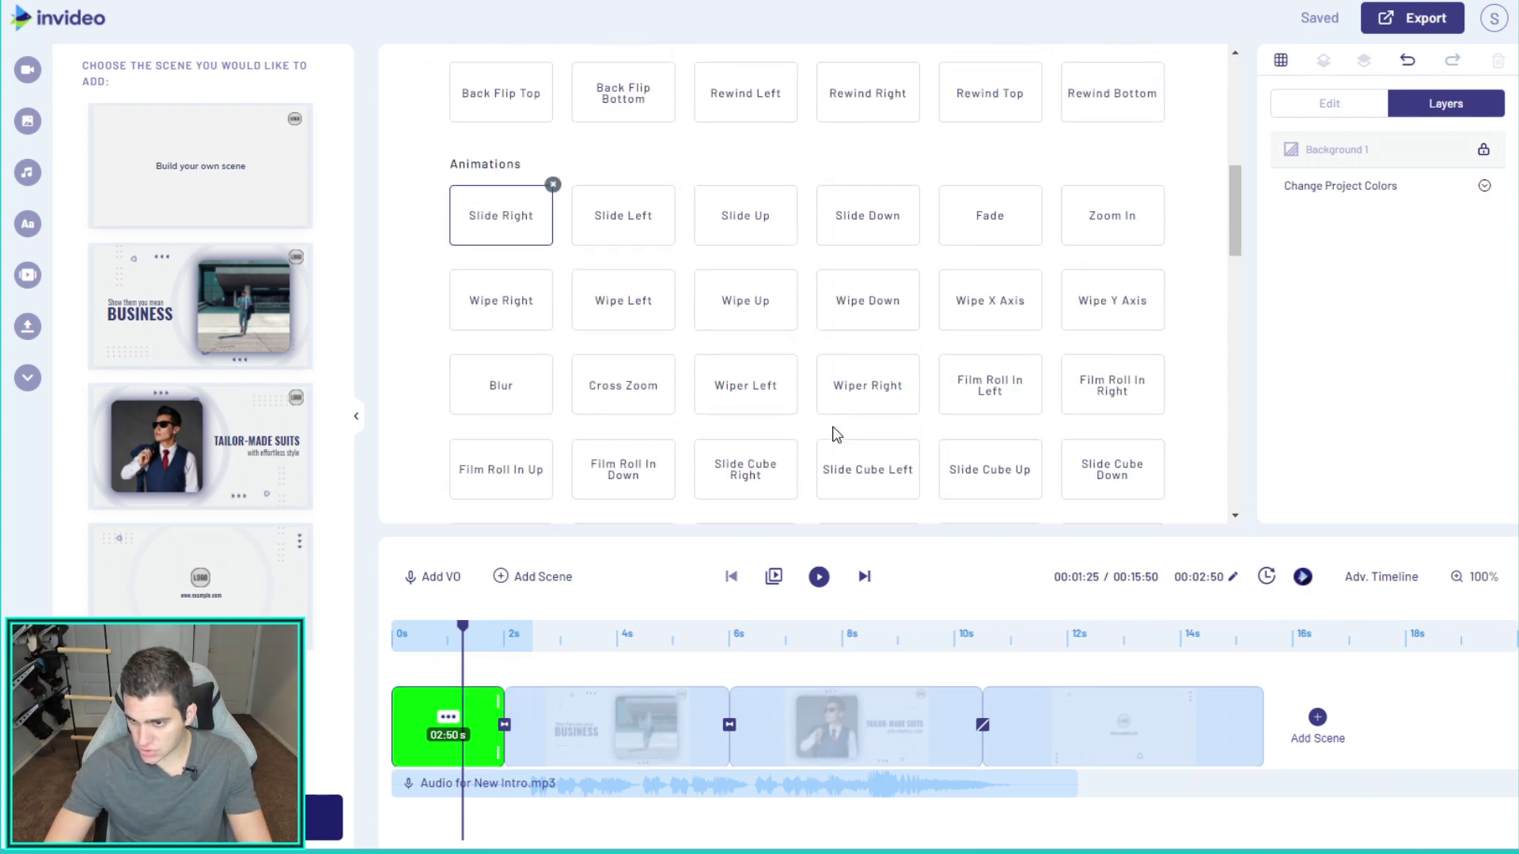
pyautogui.scroll(-3, 837, 433)
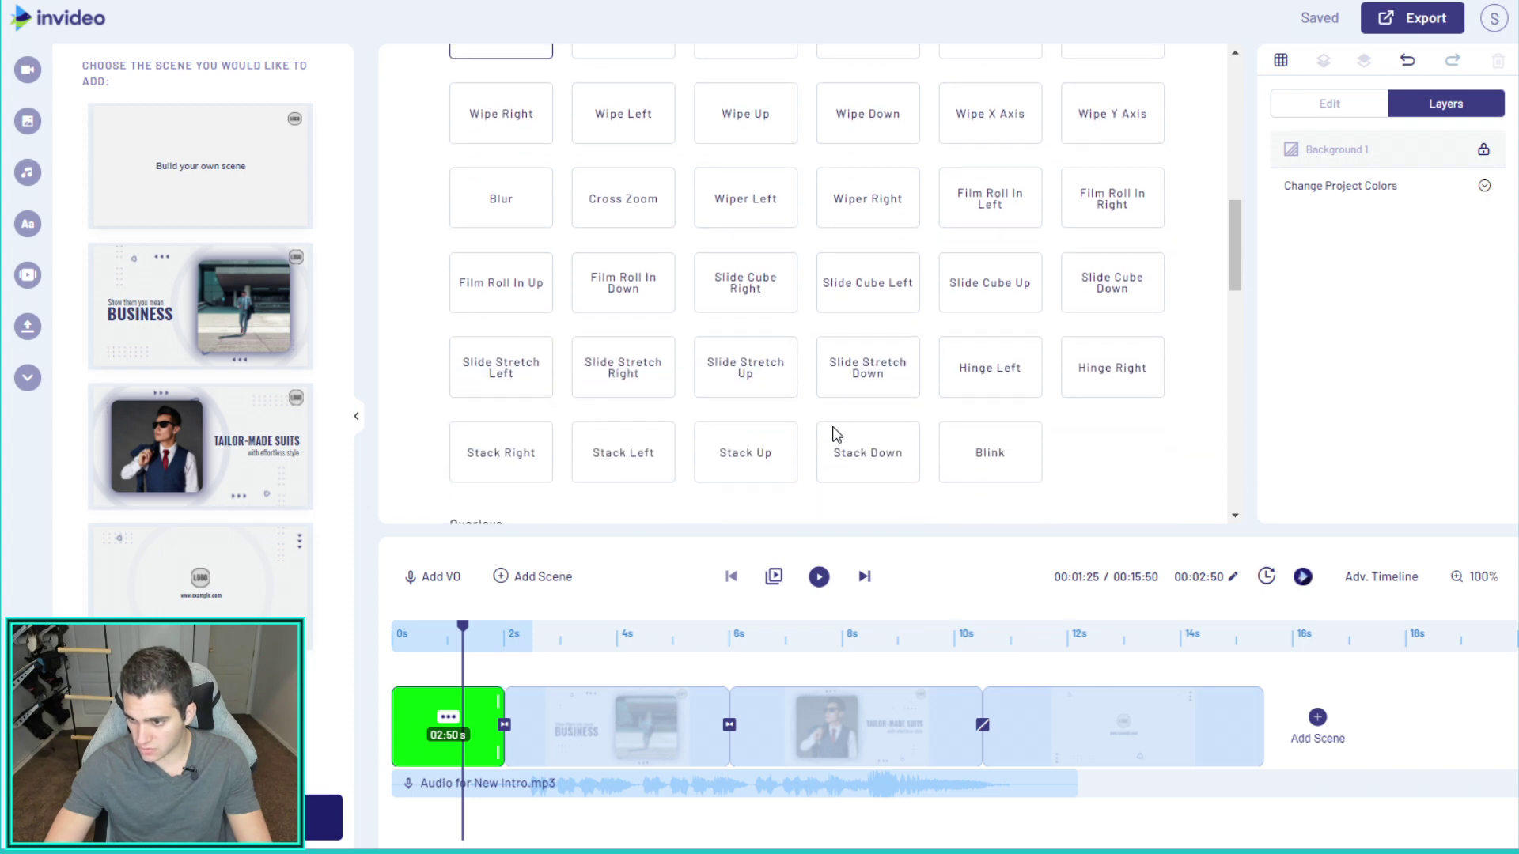
pyautogui.click(630, 384)
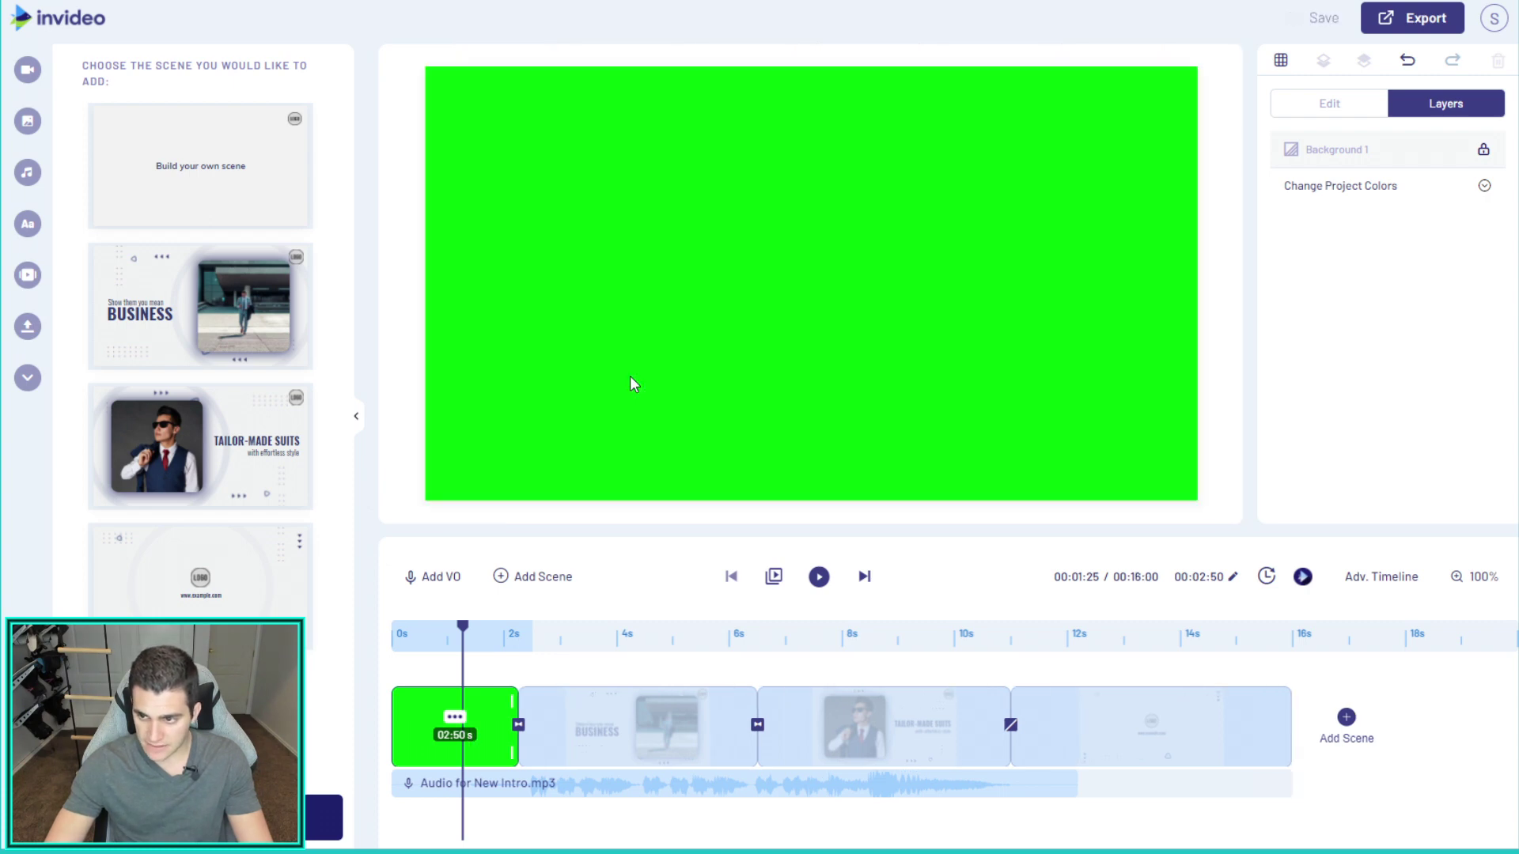
# Shorten the green opening scene to 2 seconds and trim the audio's beginning, placing the clip's start at about 0 s
pyautogui.moveTo(515, 751); pyautogui.dragTo(485, 747)
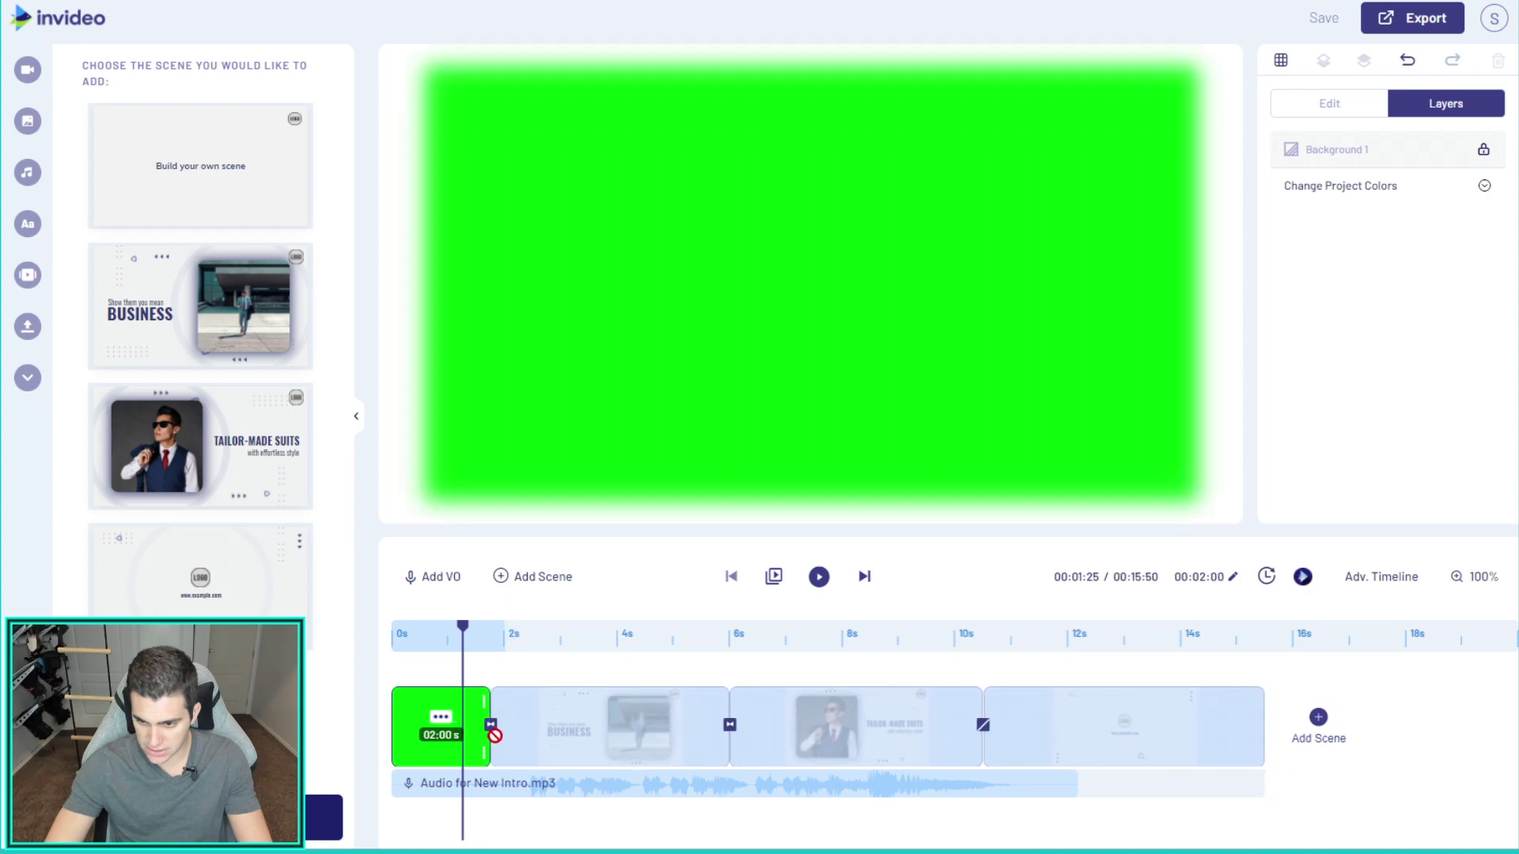
pyautogui.moveTo(396, 784); pyautogui.dragTo(448, 788)
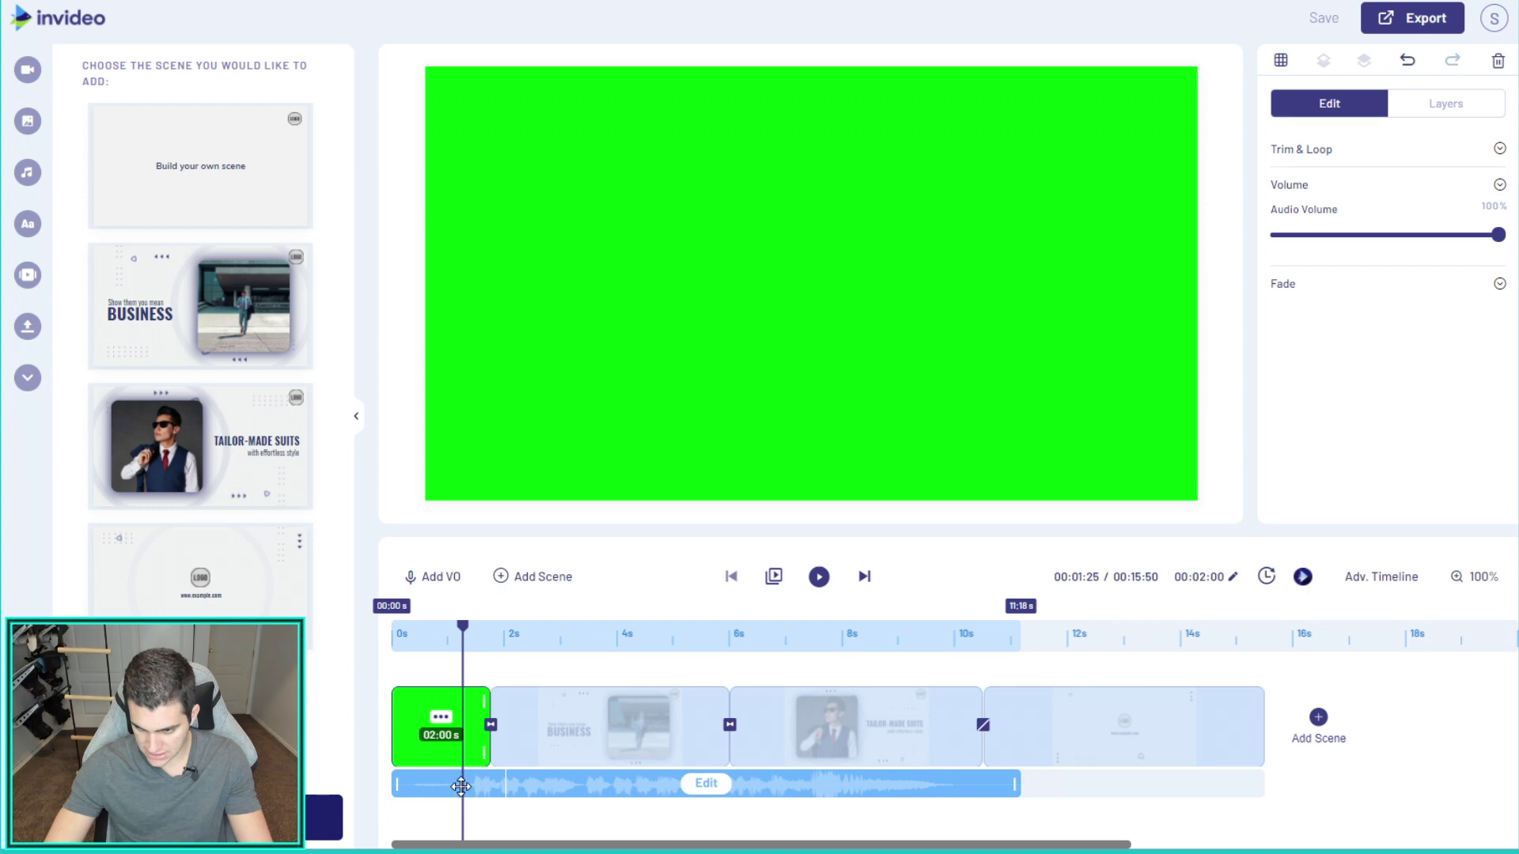
pyautogui.moveTo(405, 789); pyautogui.dragTo(434, 787)
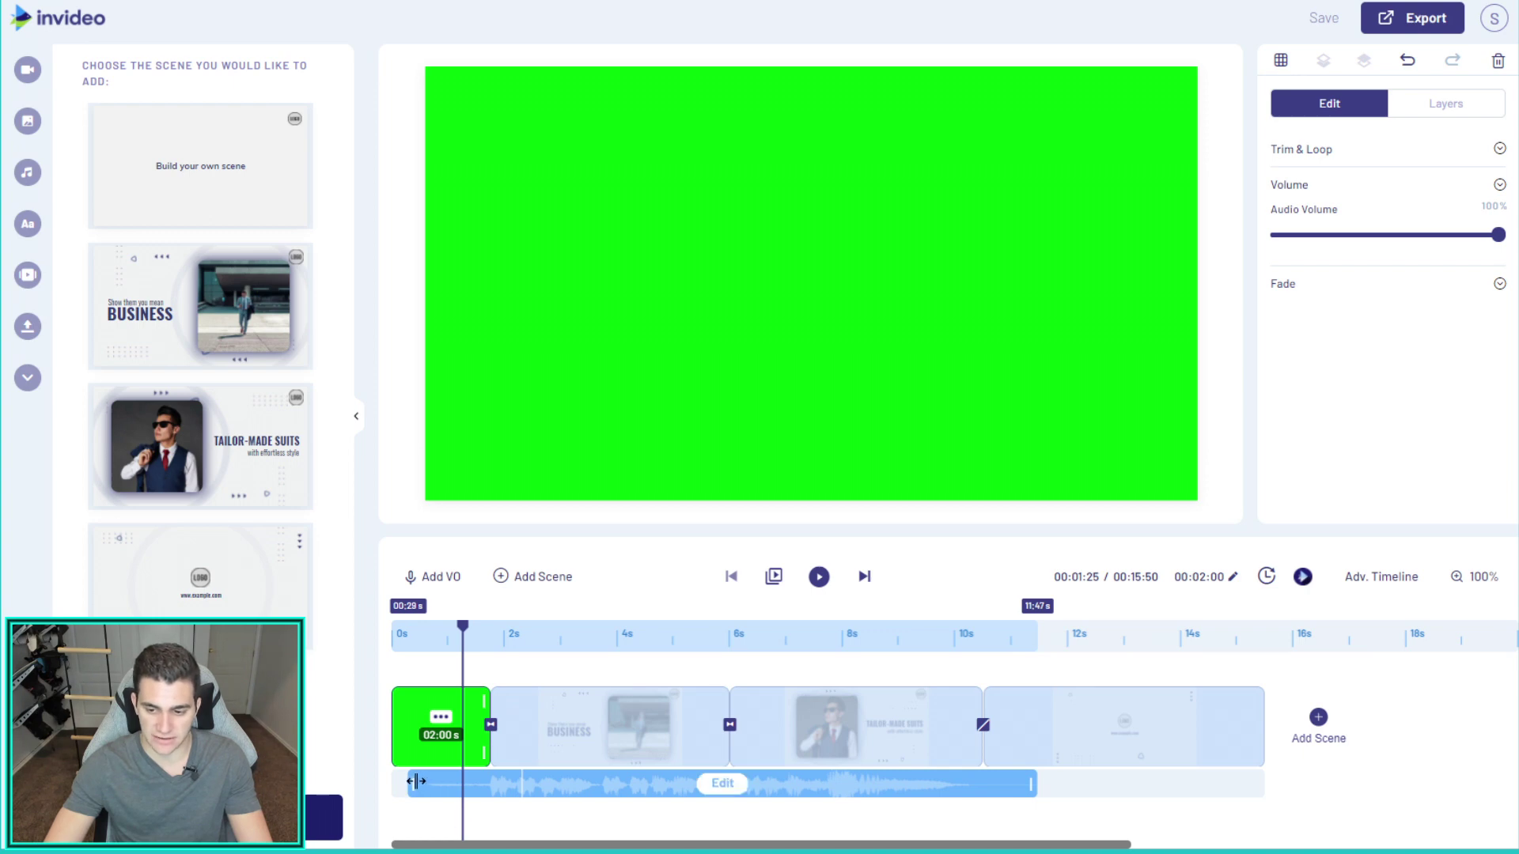
pyautogui.moveTo(417, 782); pyautogui.dragTo(393, 782)
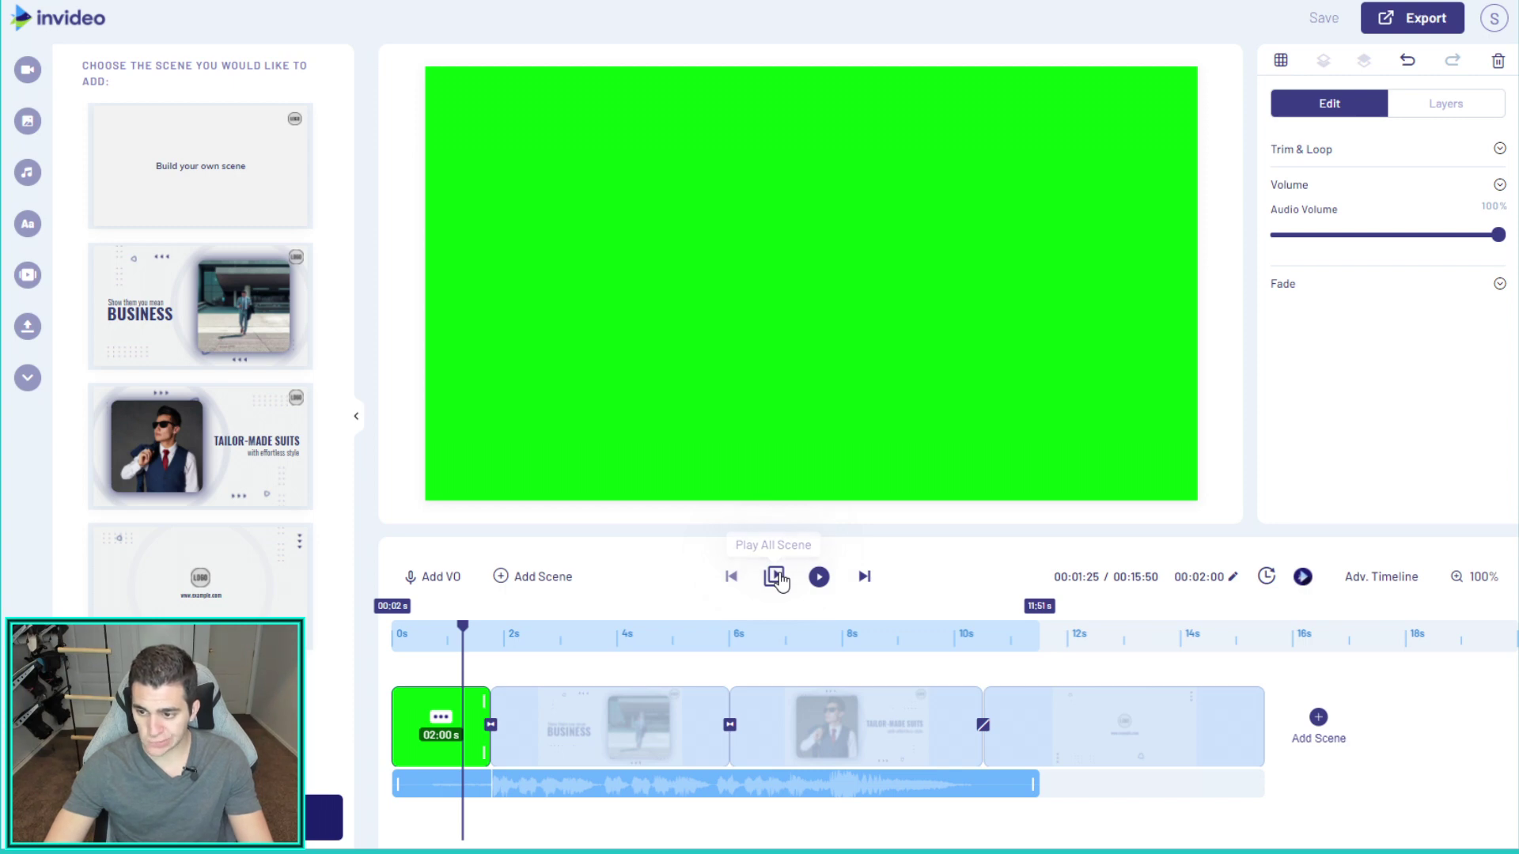
pyautogui.click(776, 576)
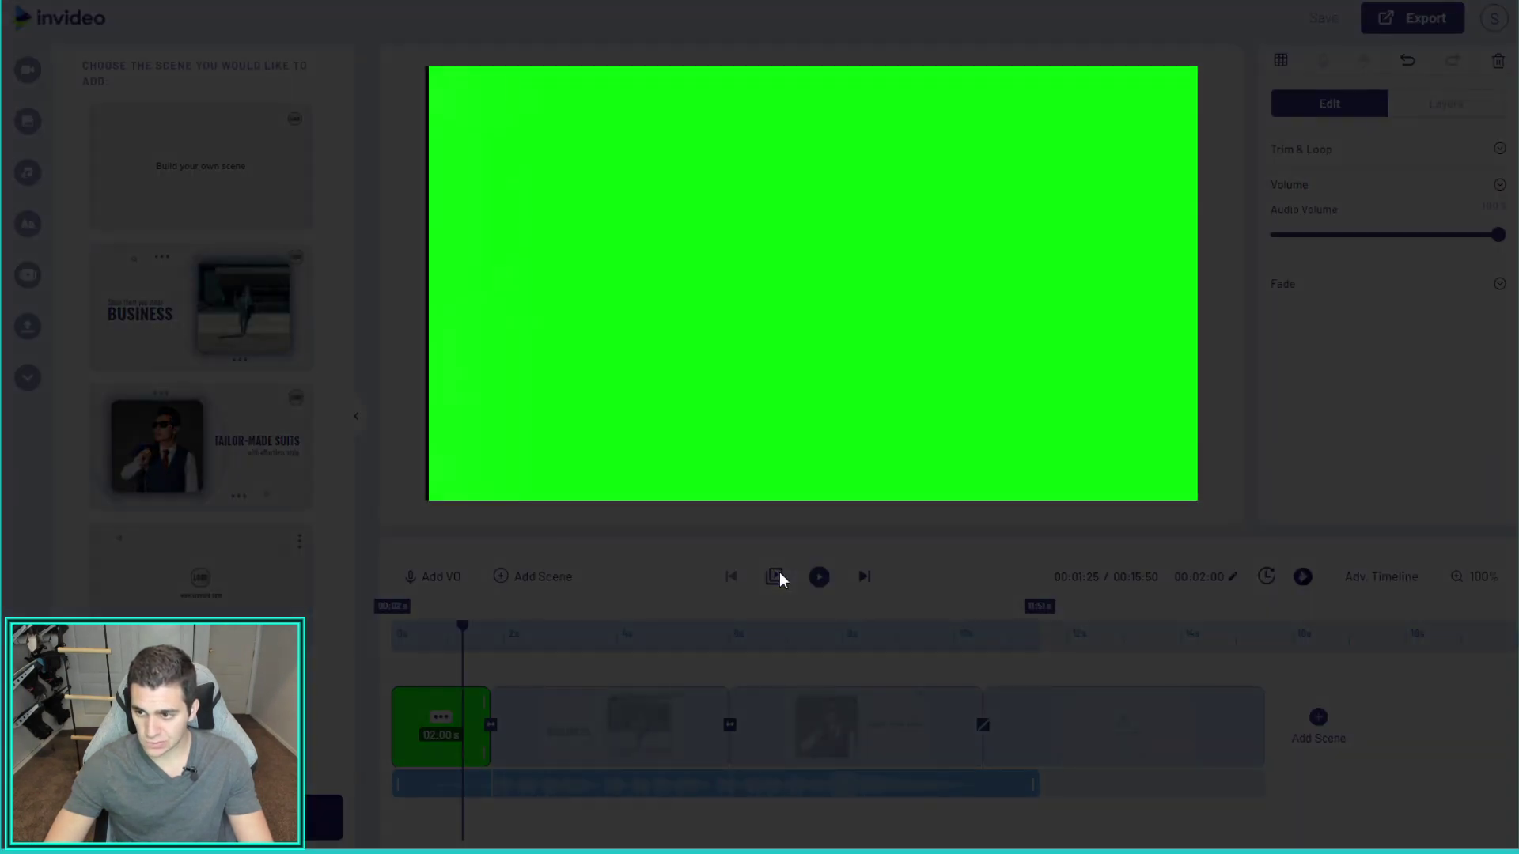
pyautogui.click(706, 592)
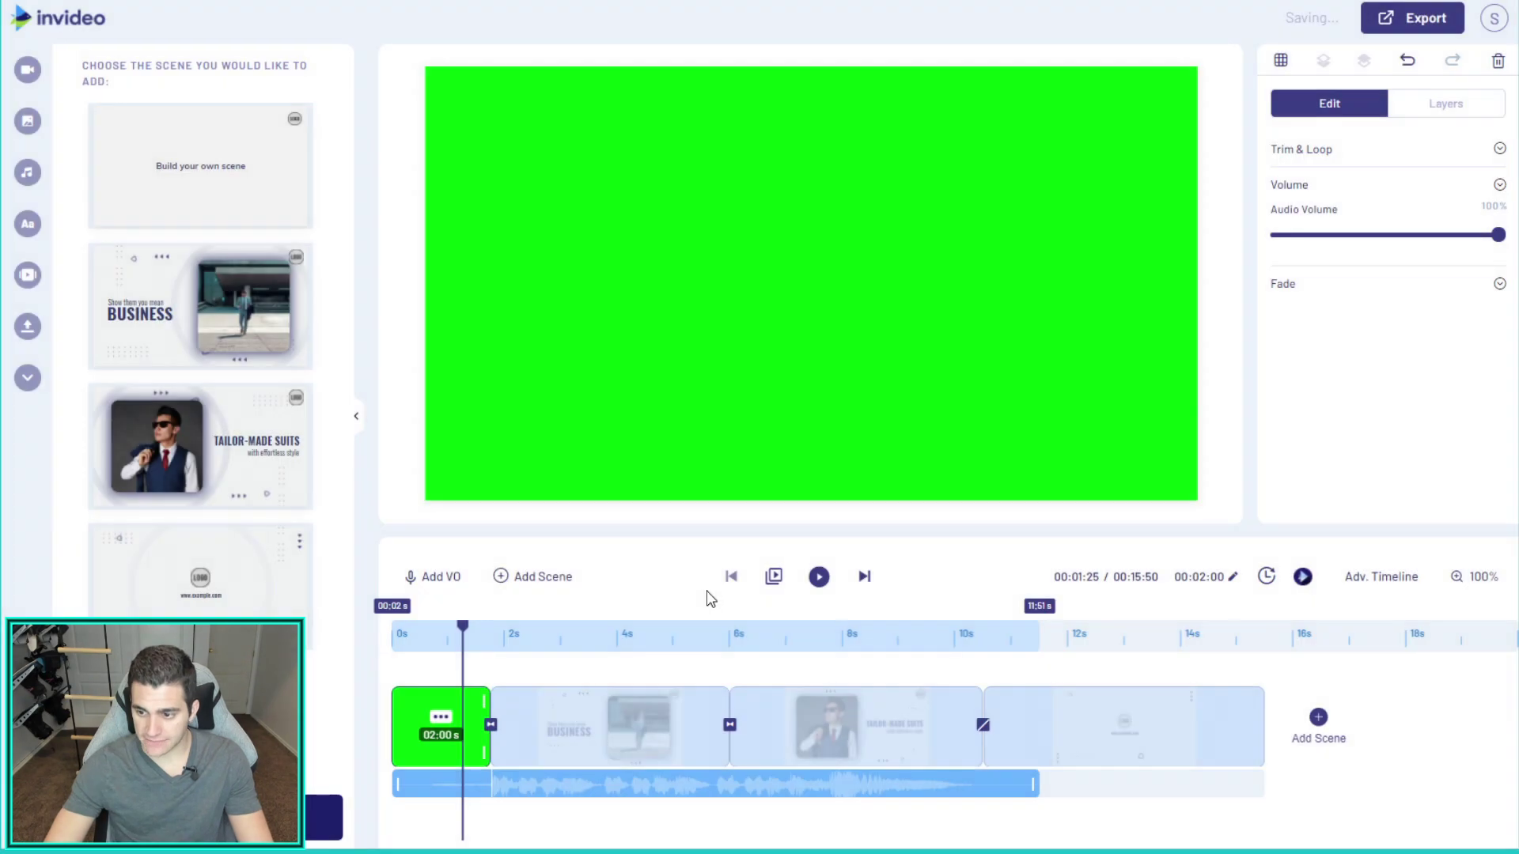
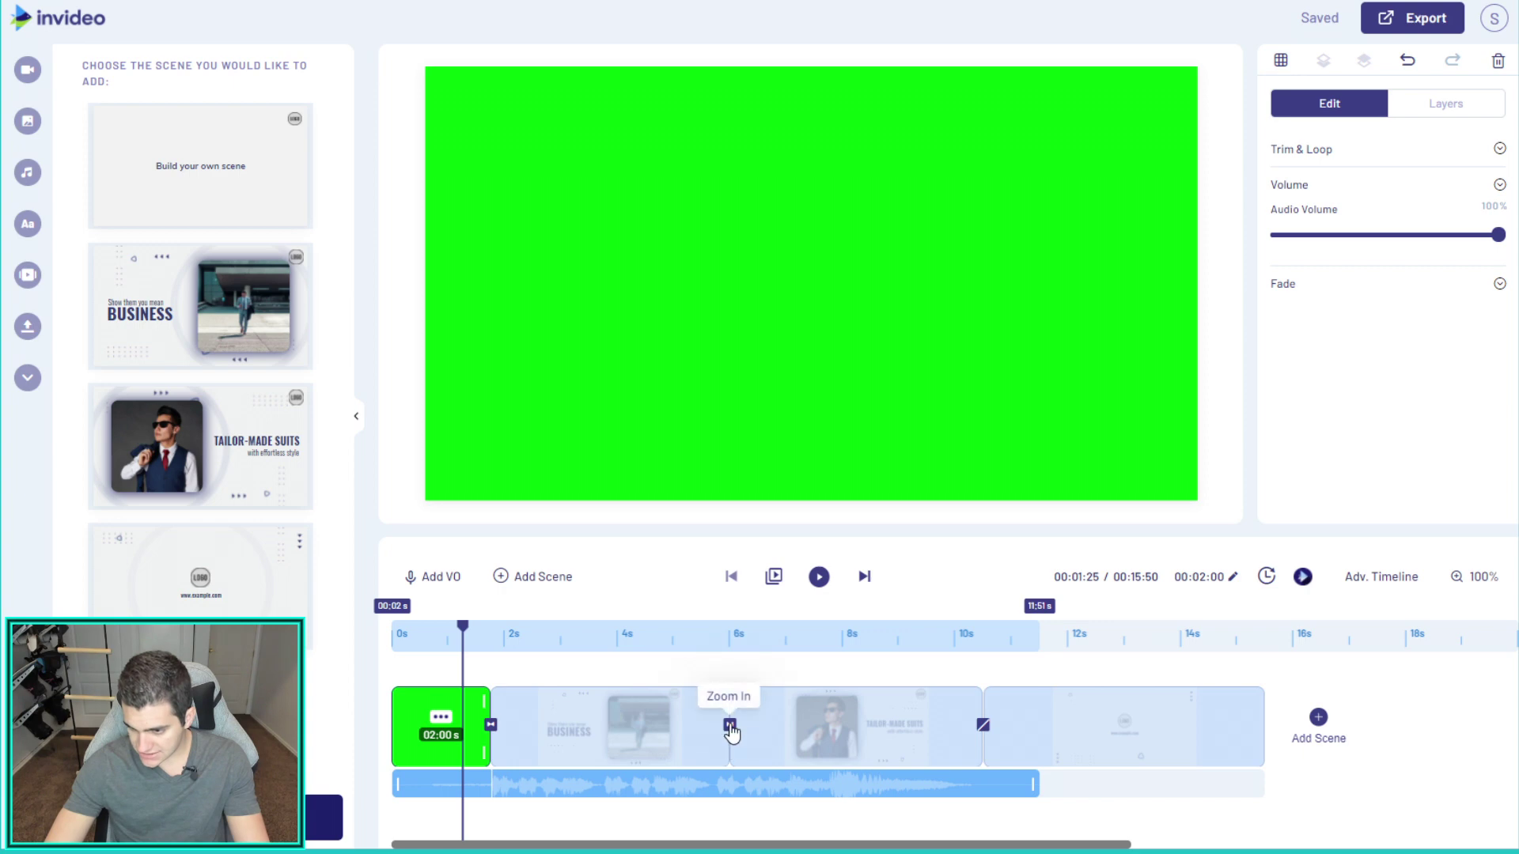
# Shorten the Business scene and the Tailor-Made Suits scene to about 2.5 seconds each
pyautogui.moveTo(705, 719)
pyautogui.mouseDown()
pyautogui.moveTo(690, 716)
pyautogui.moveTo(717, 712)
pyautogui.mouseUp()
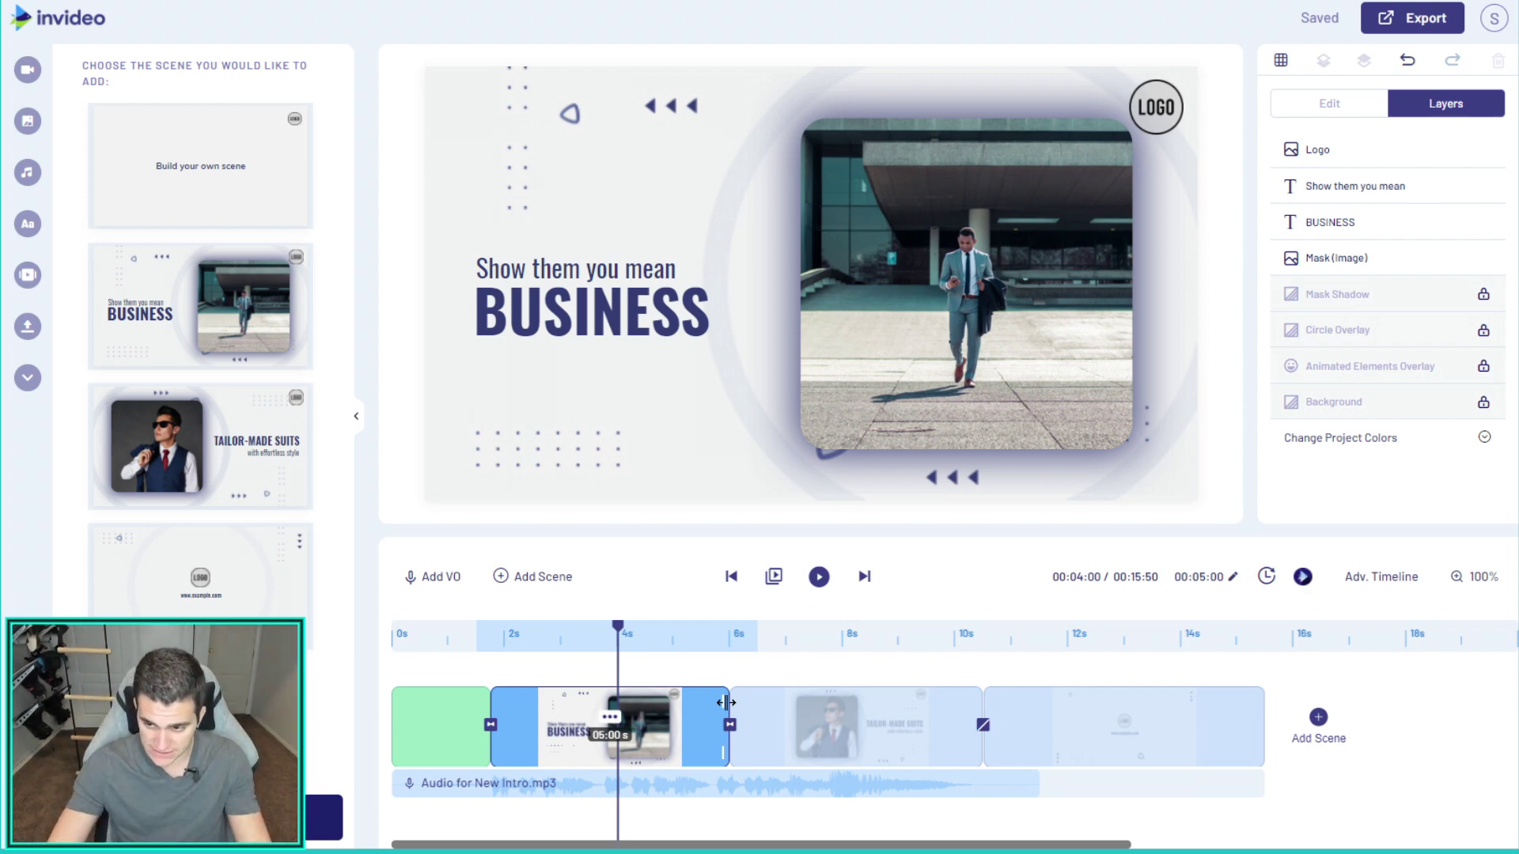
pyautogui.moveTo(728, 699); pyautogui.dragTo(590, 698)
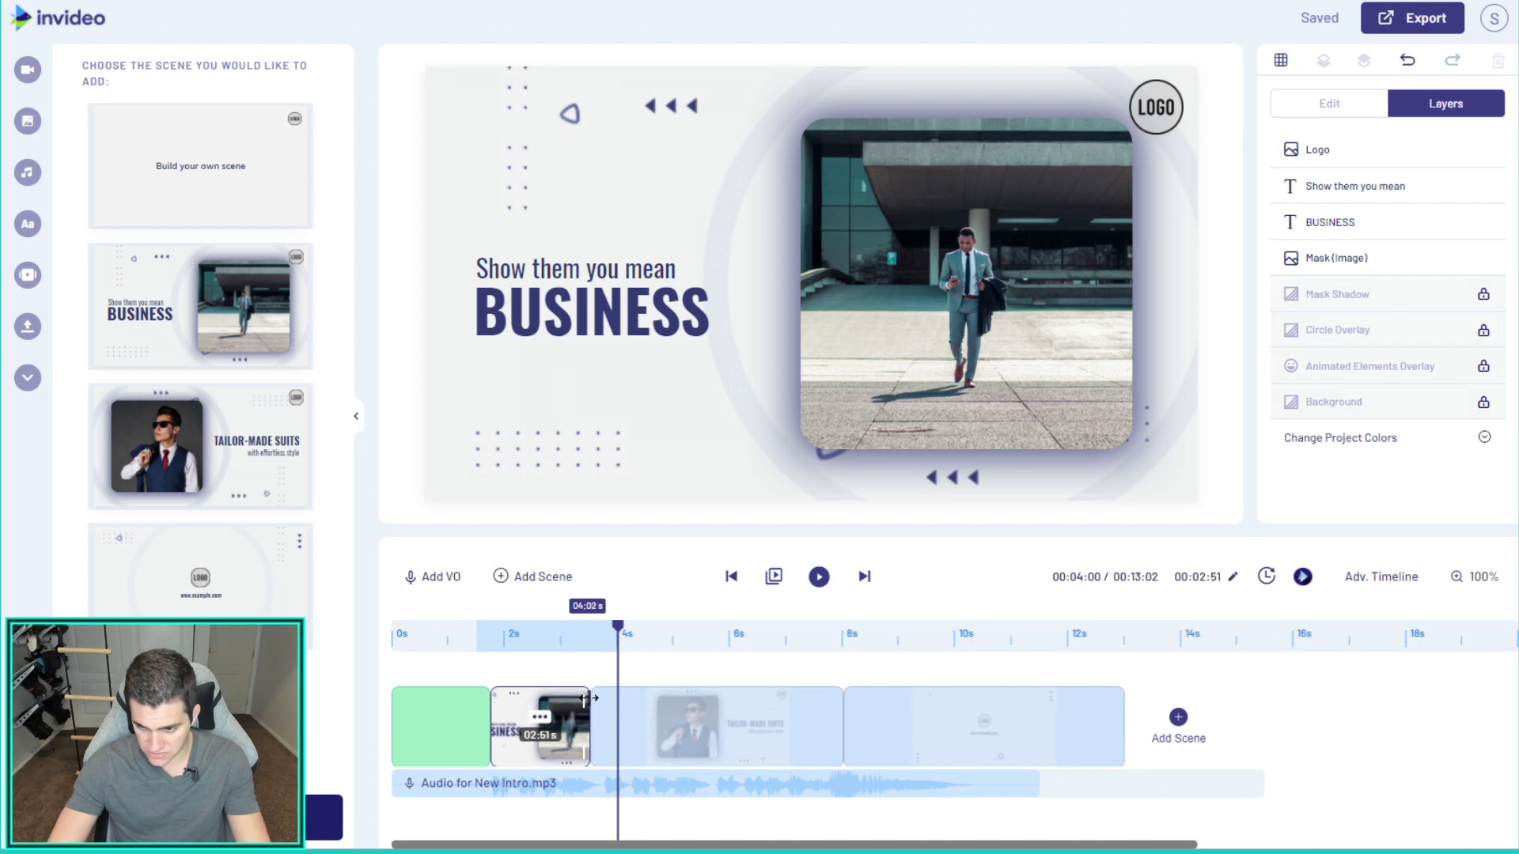
pyautogui.moveTo(589, 697); pyautogui.dragTo(588, 697)
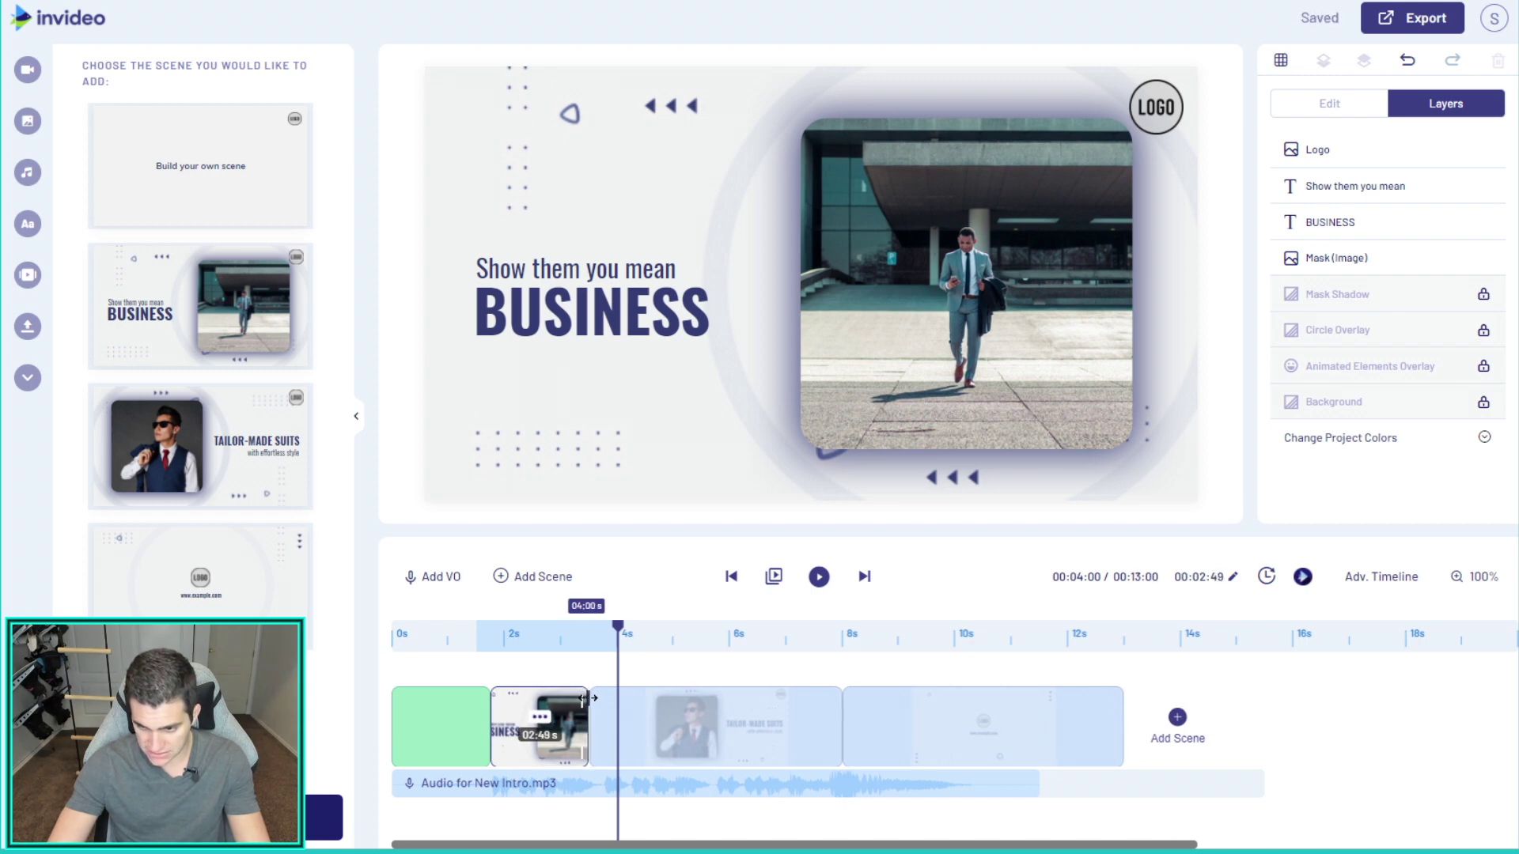
pyautogui.click(807, 719)
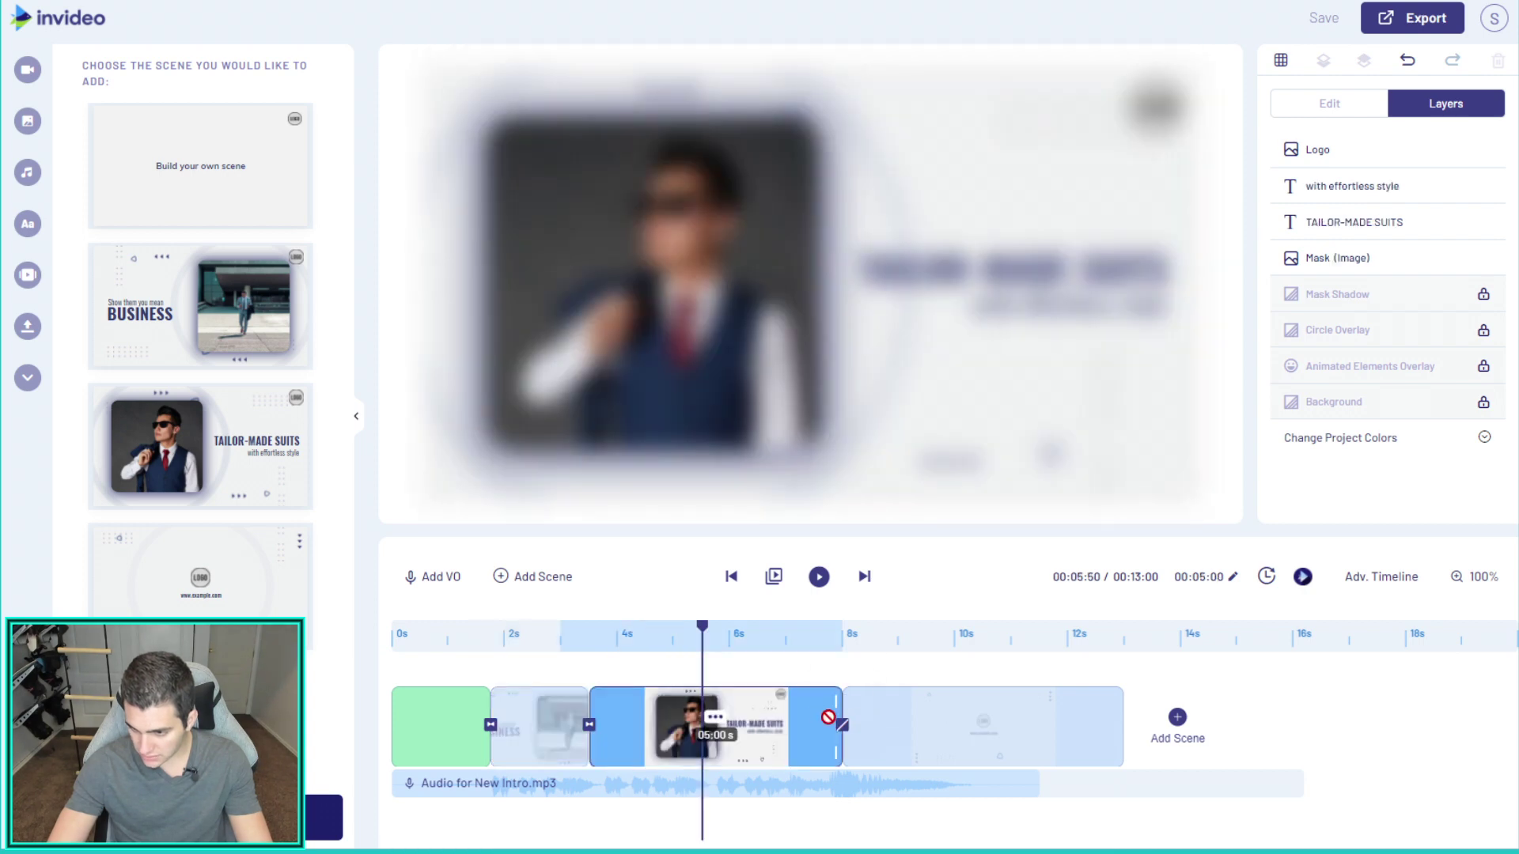
pyautogui.moveTo(838, 703); pyautogui.dragTo(694, 703)
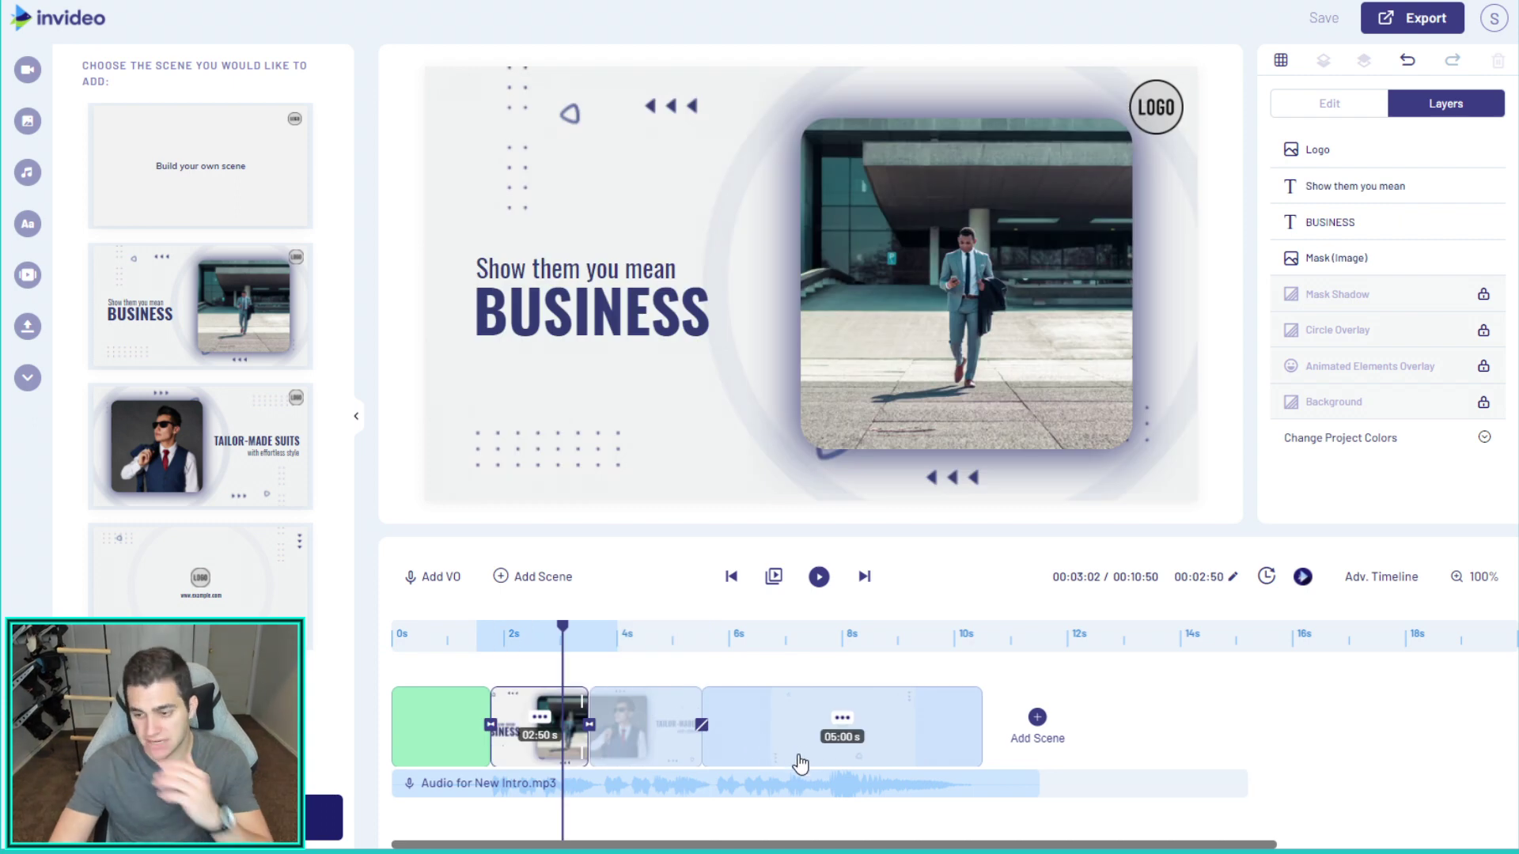
pyautogui.click(791, 764)
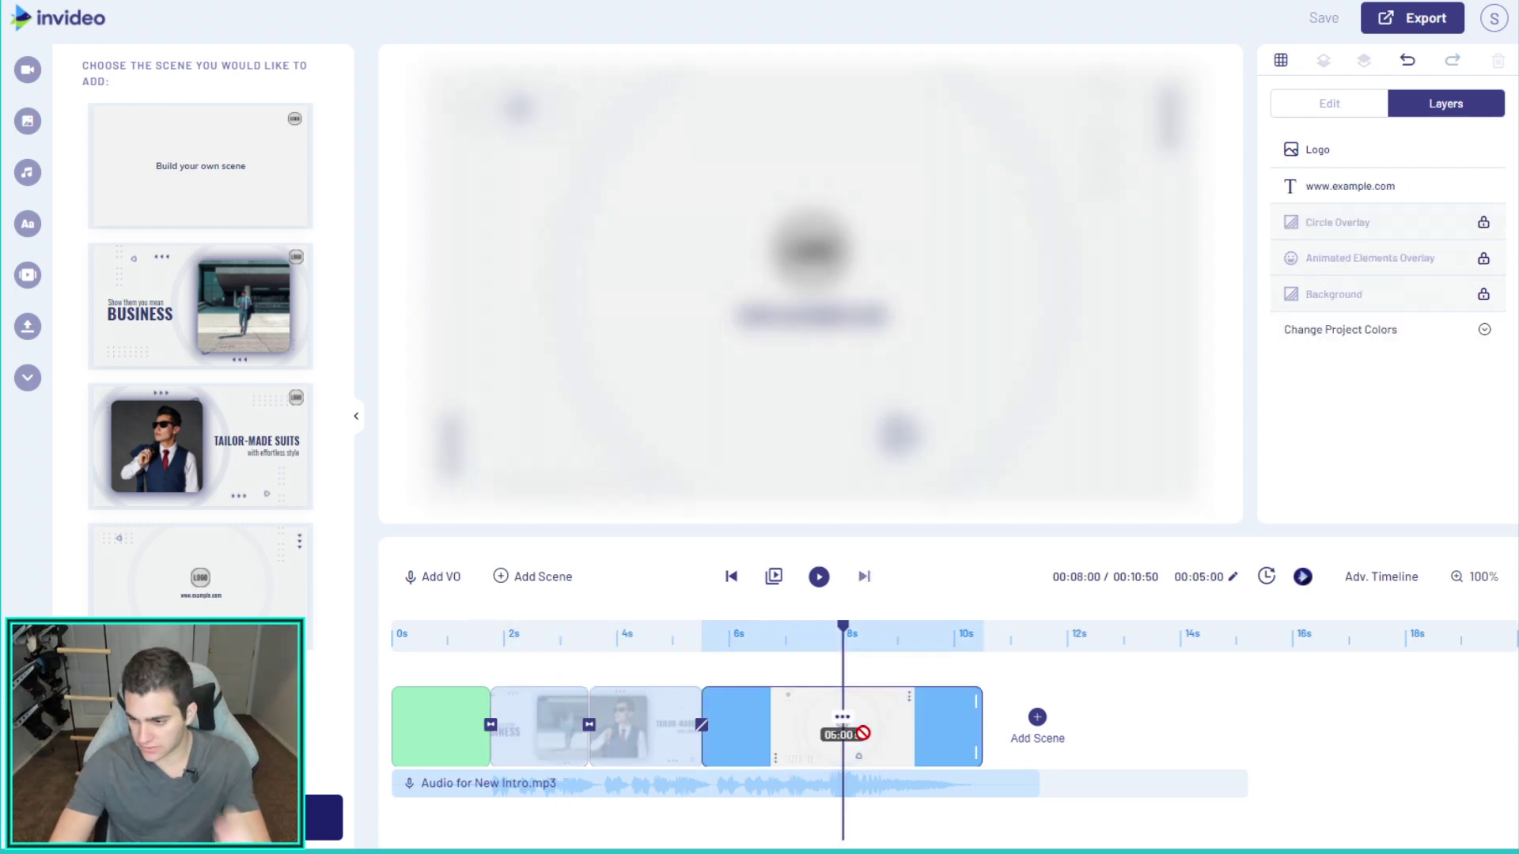
pyautogui.moveTo(978, 699); pyautogui.dragTo(867, 710)
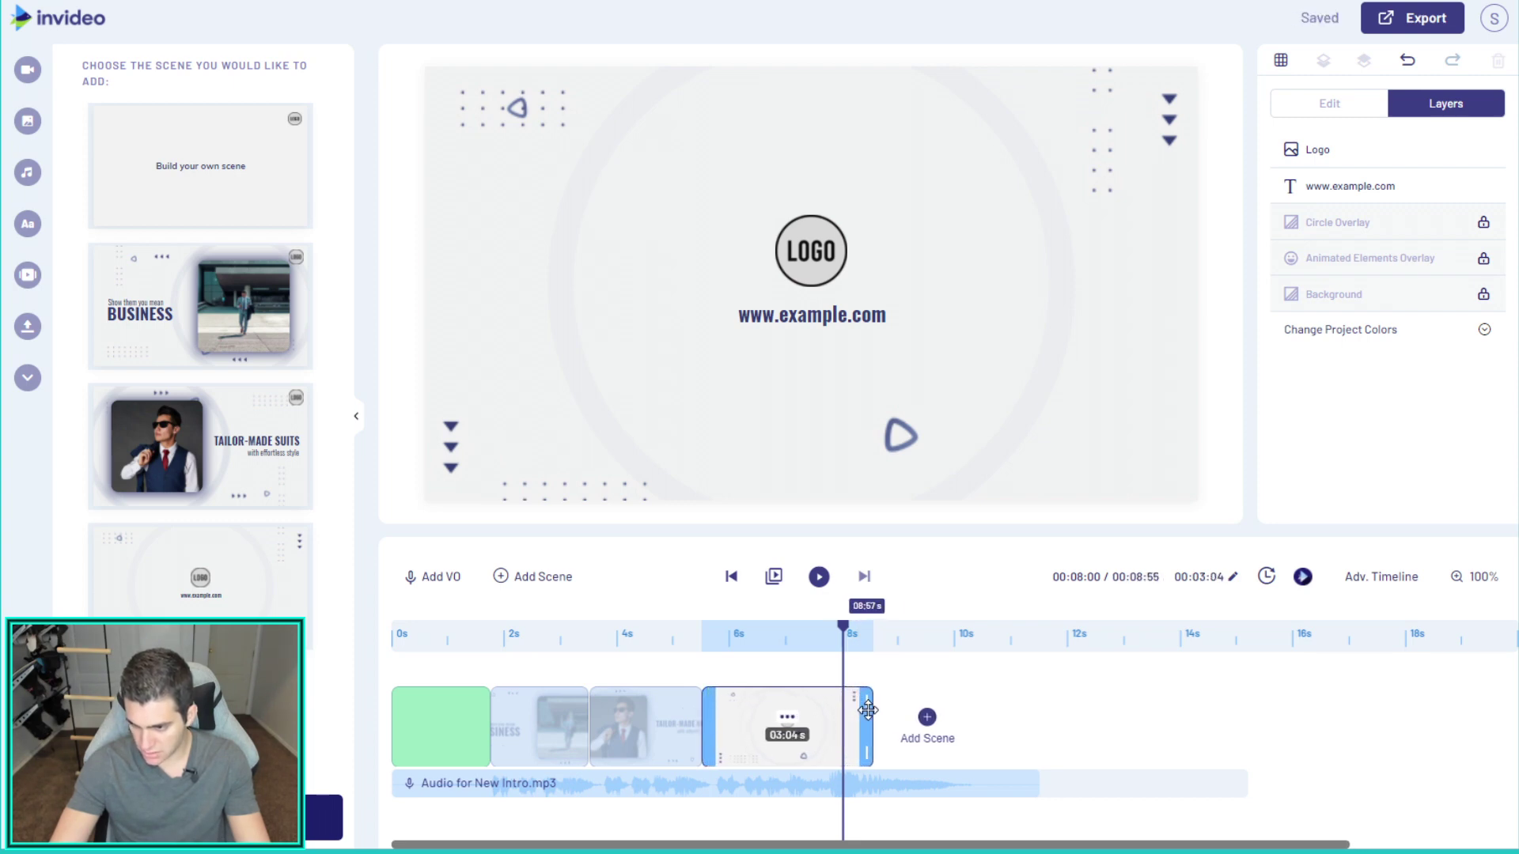
pyautogui.moveTo(868, 710); pyautogui.dragTo(869, 709)
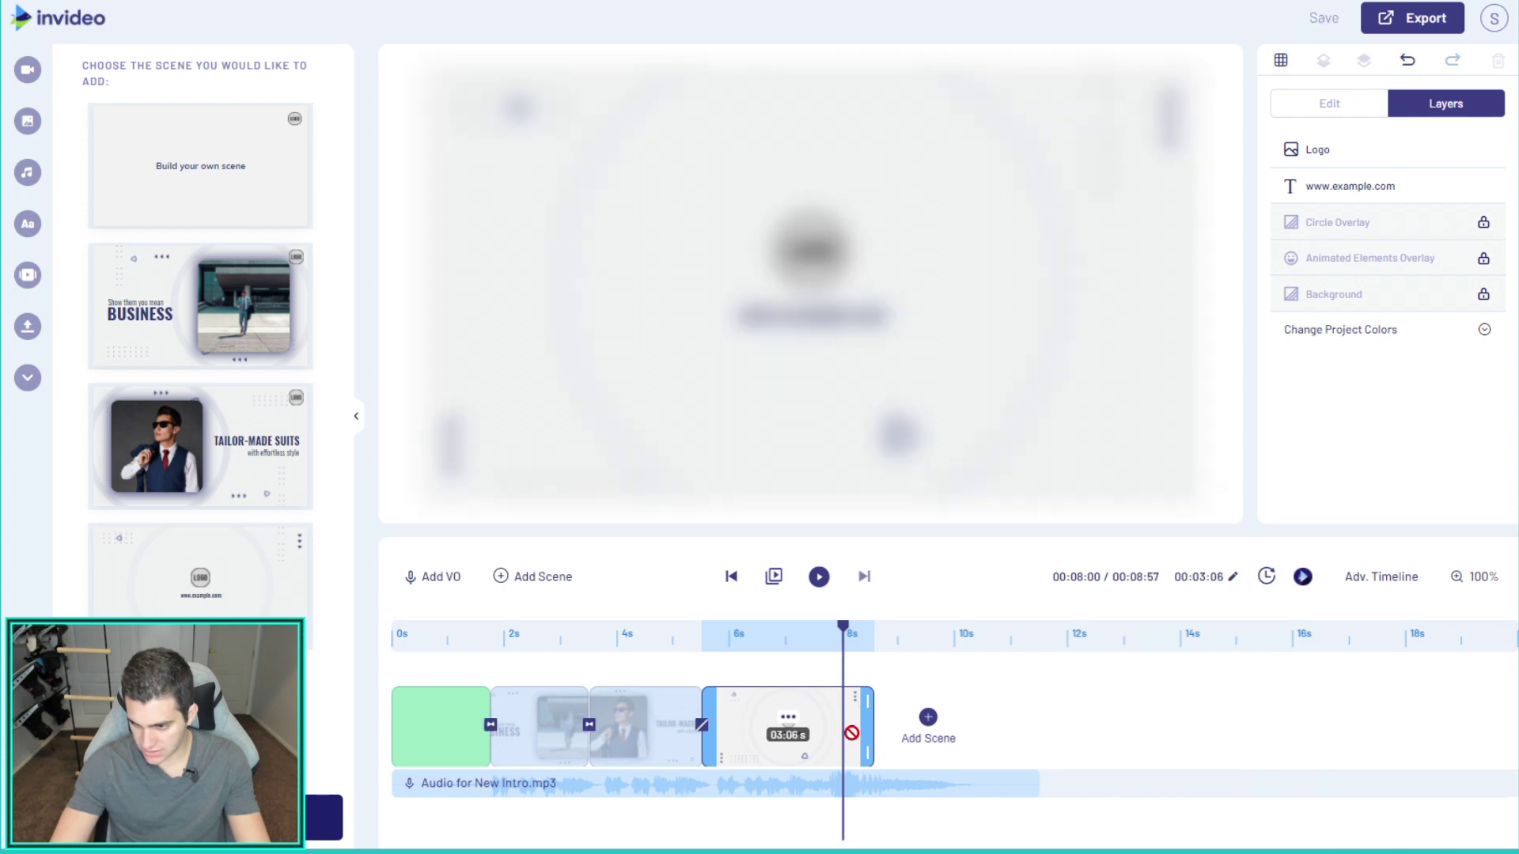
pyautogui.click(1219, 580)
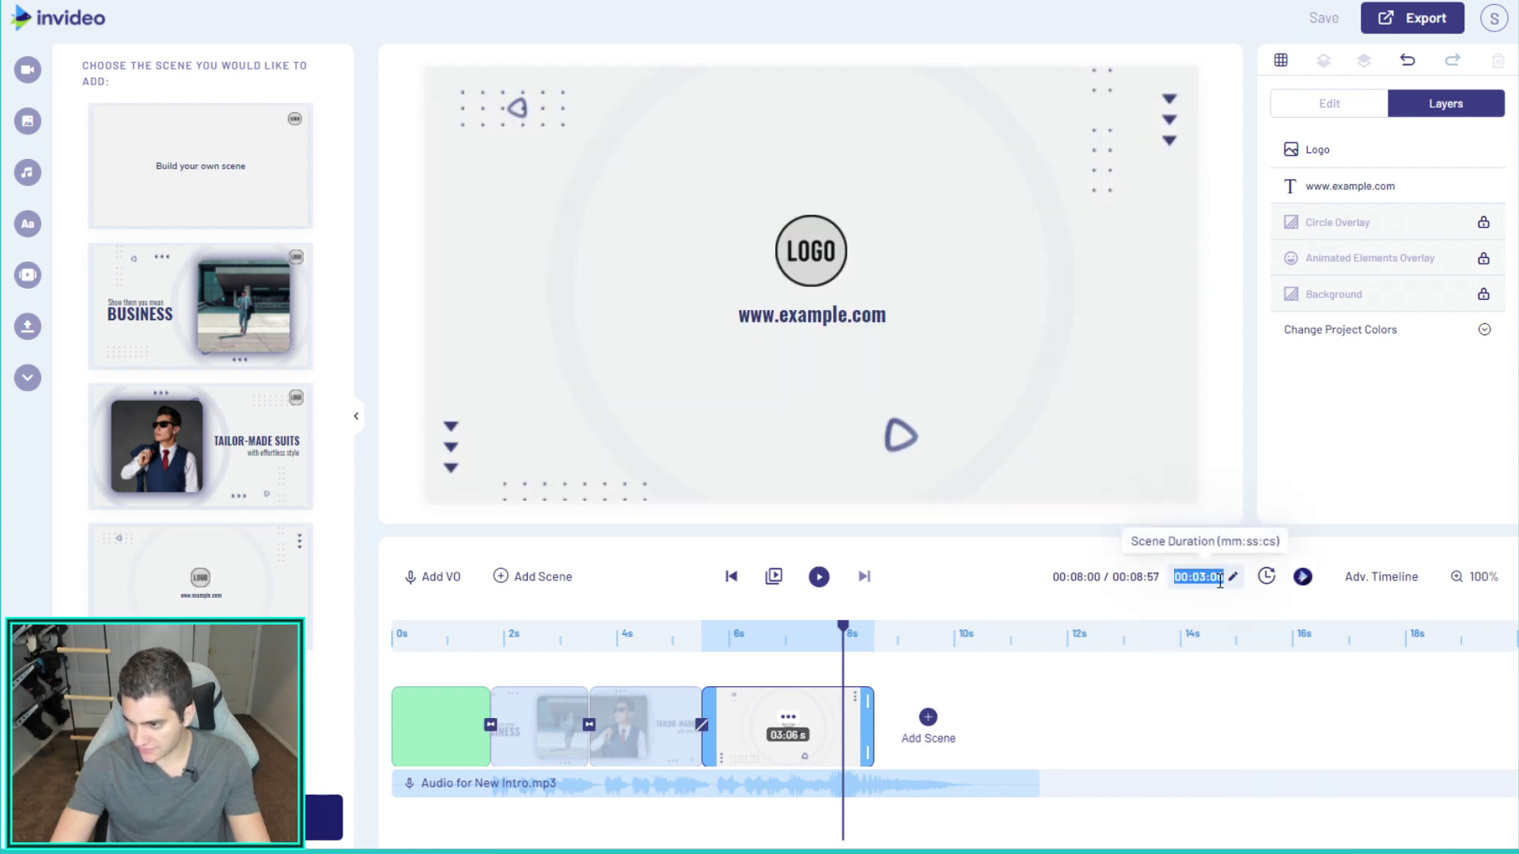
pyautogui.press('BackSpace')
pyautogui.write('5')
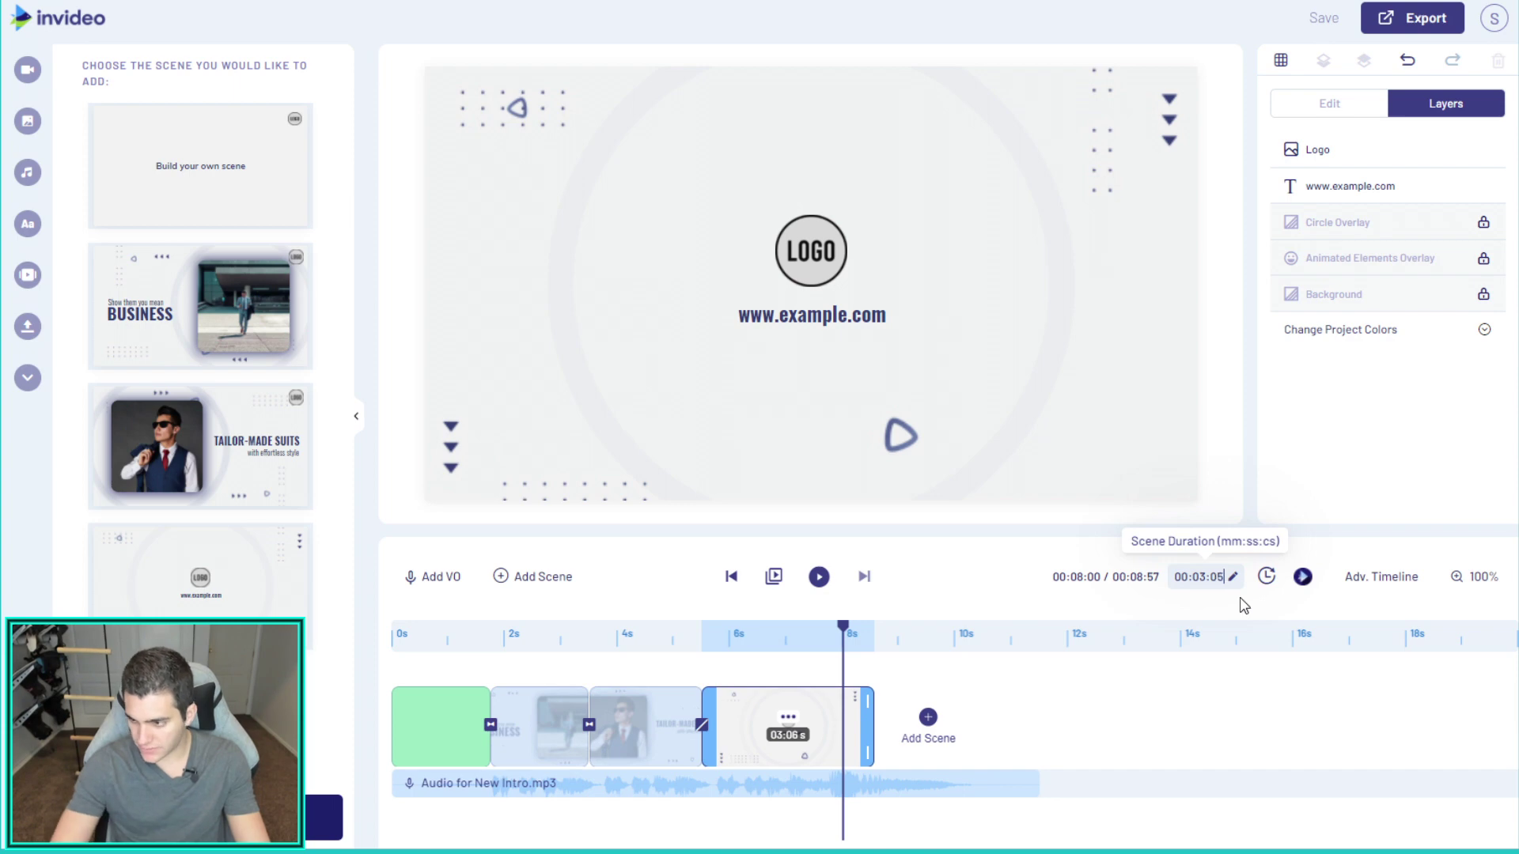
pyautogui.press('Return')
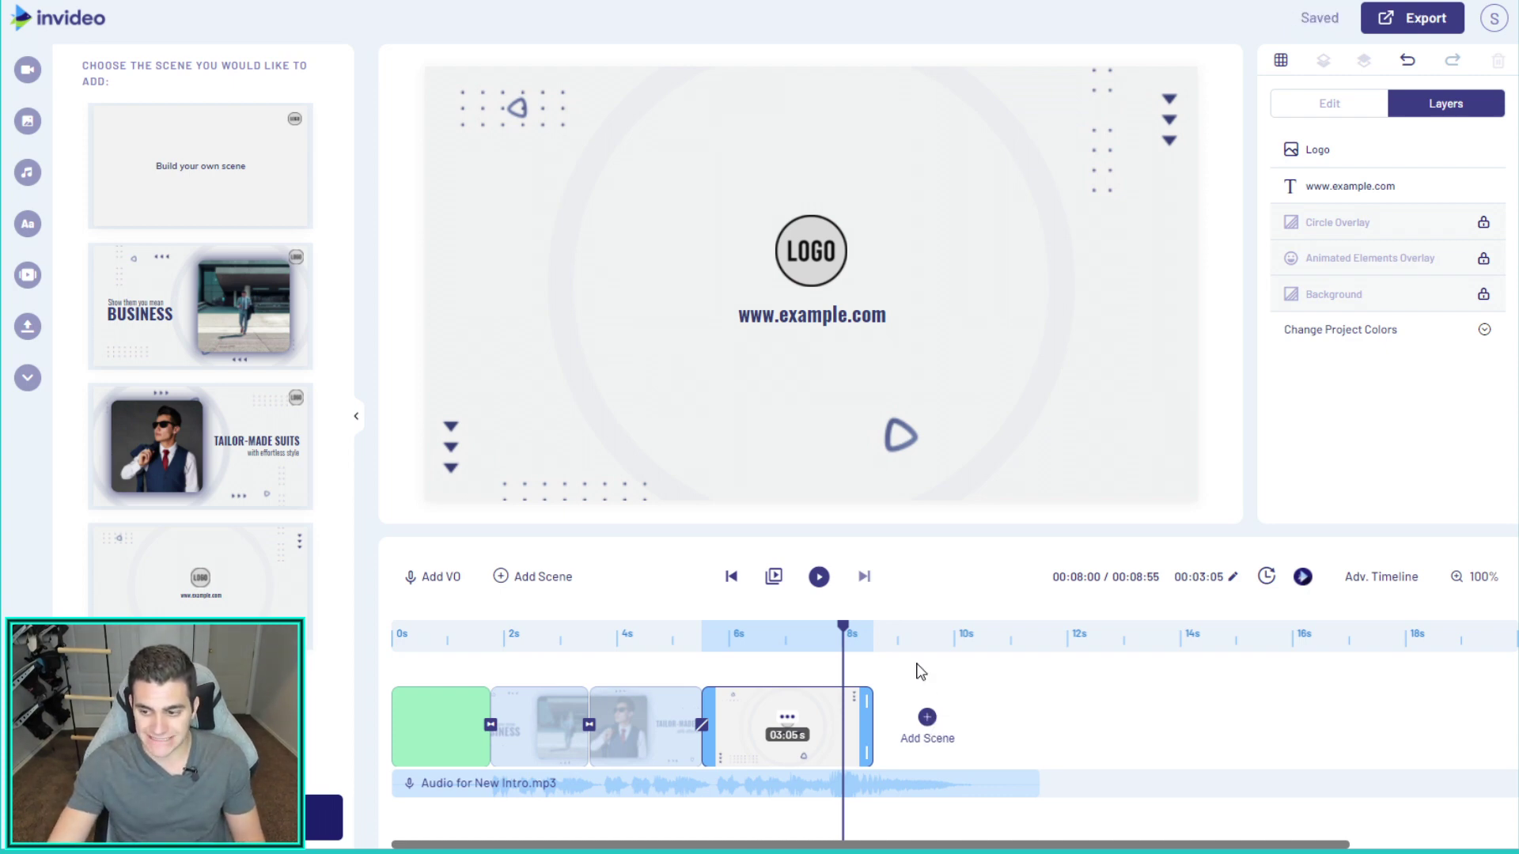
# Add a green scene after the logo scene and extend it to about 4.39 seconds to cover the remaining audio
pyautogui.click(927, 716)
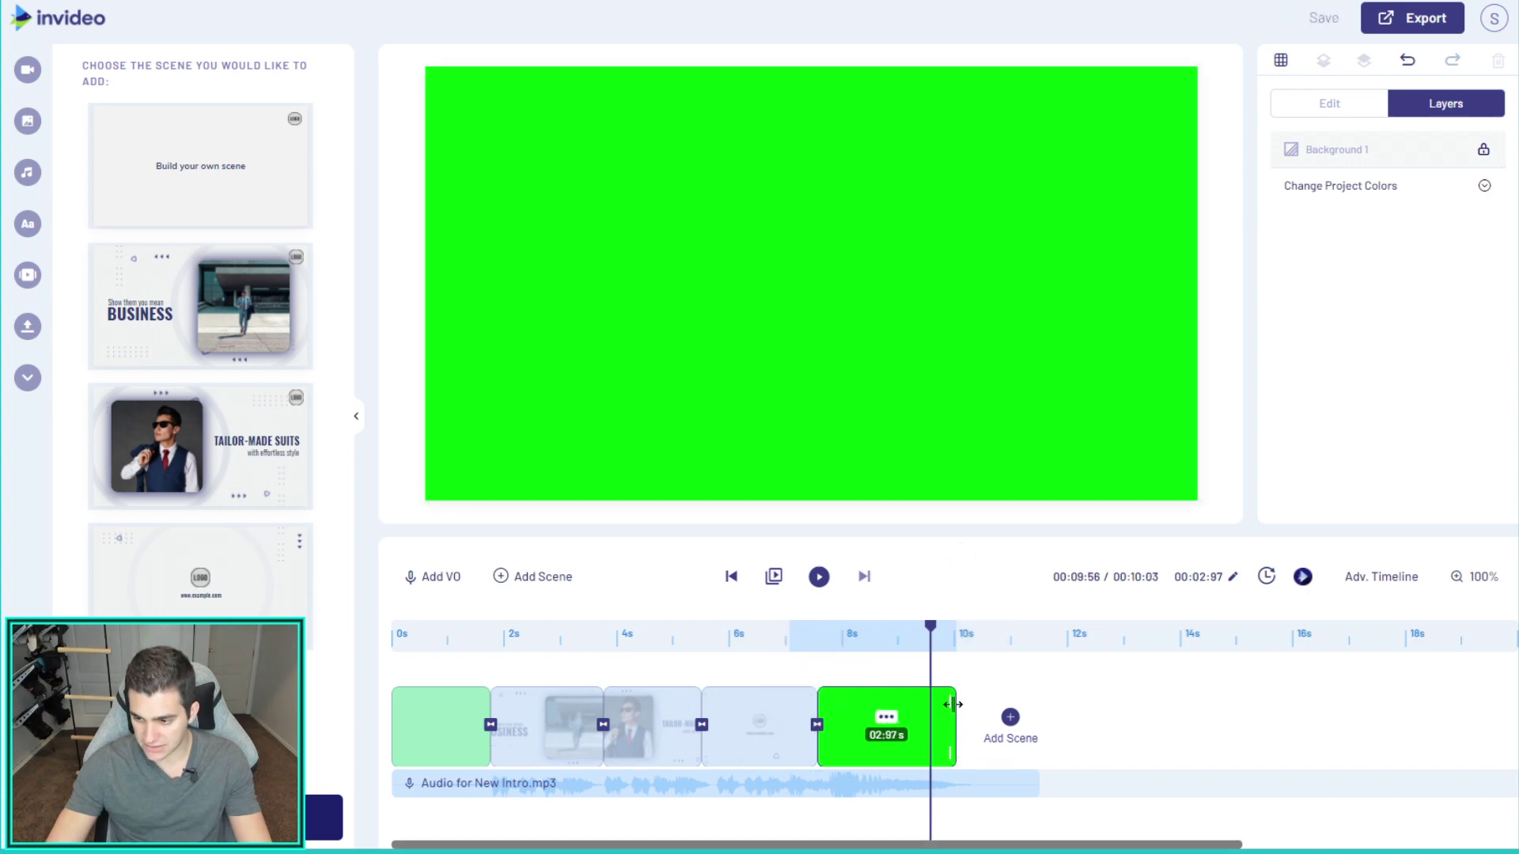
pyautogui.moveTo(952, 704); pyautogui.dragTo(1033, 713)
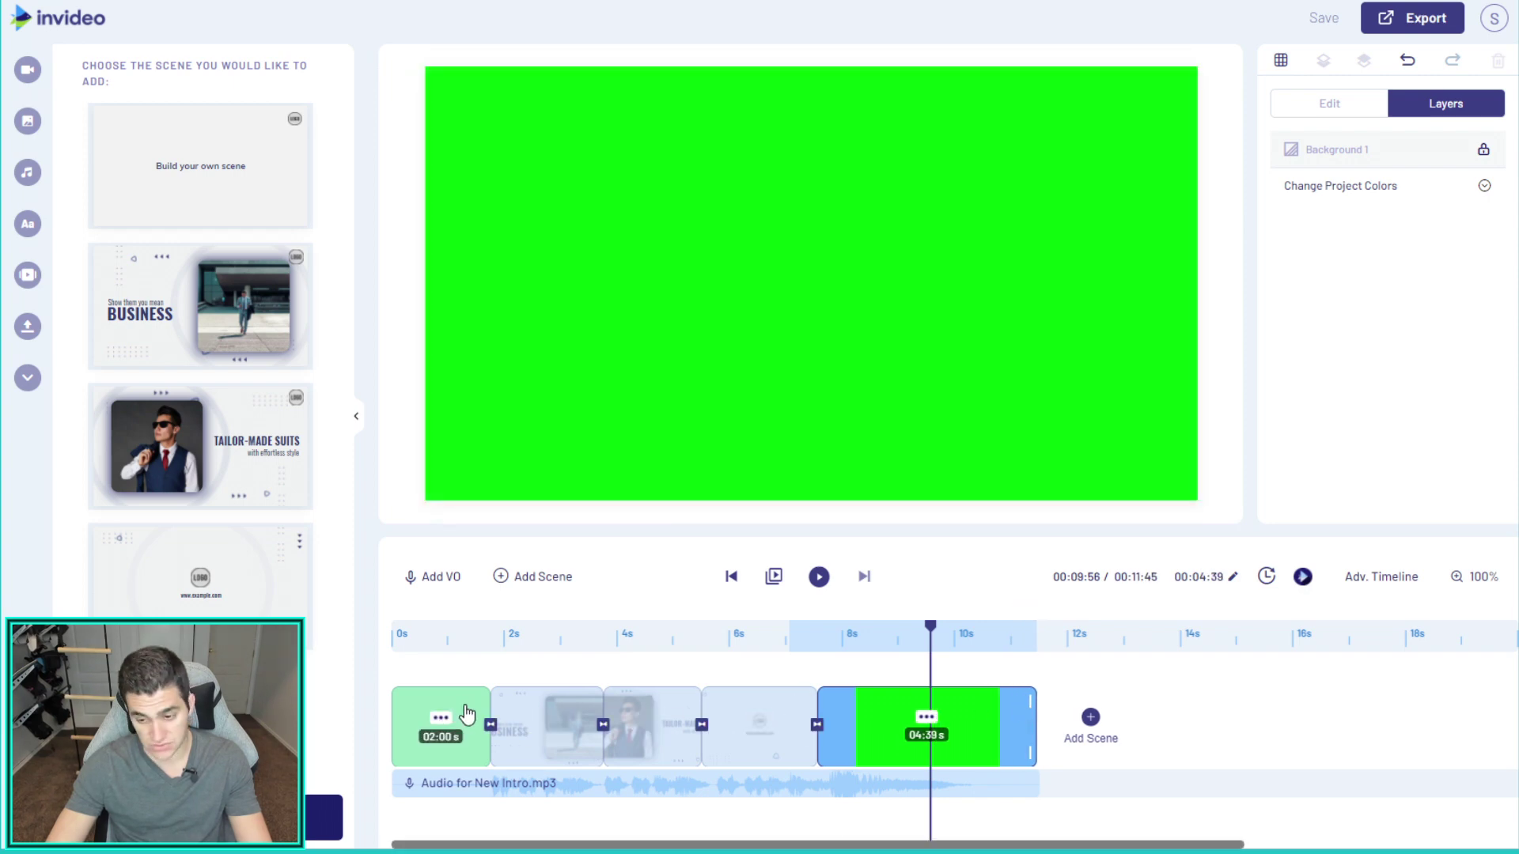
pyautogui.click(774, 577)
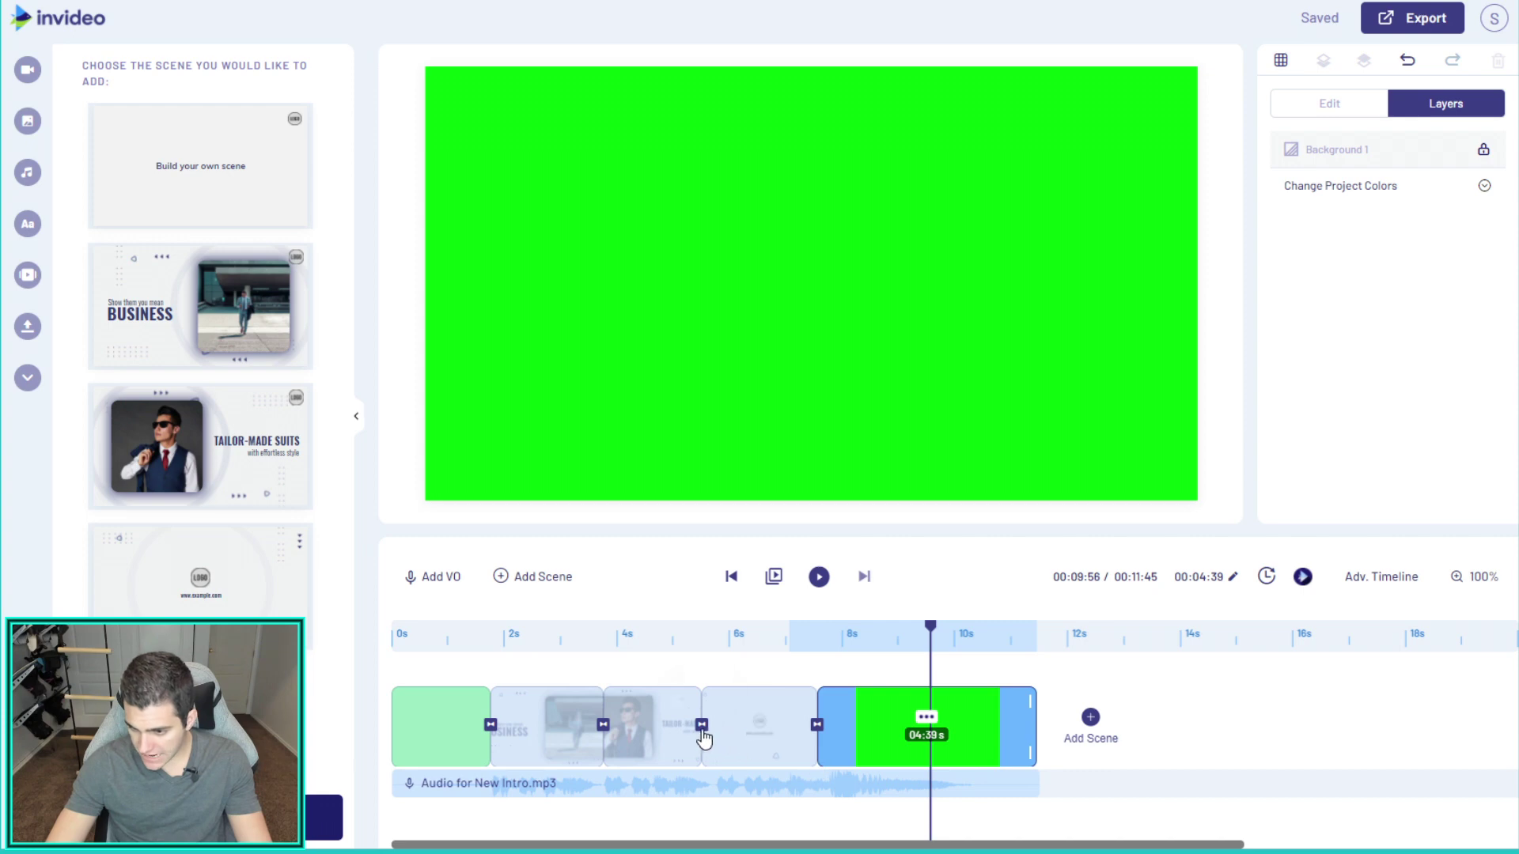
# Set the transition between the Tailor-Made Suits scene and the logo scene to Slide Stretch Right
pyautogui.click(701, 724)
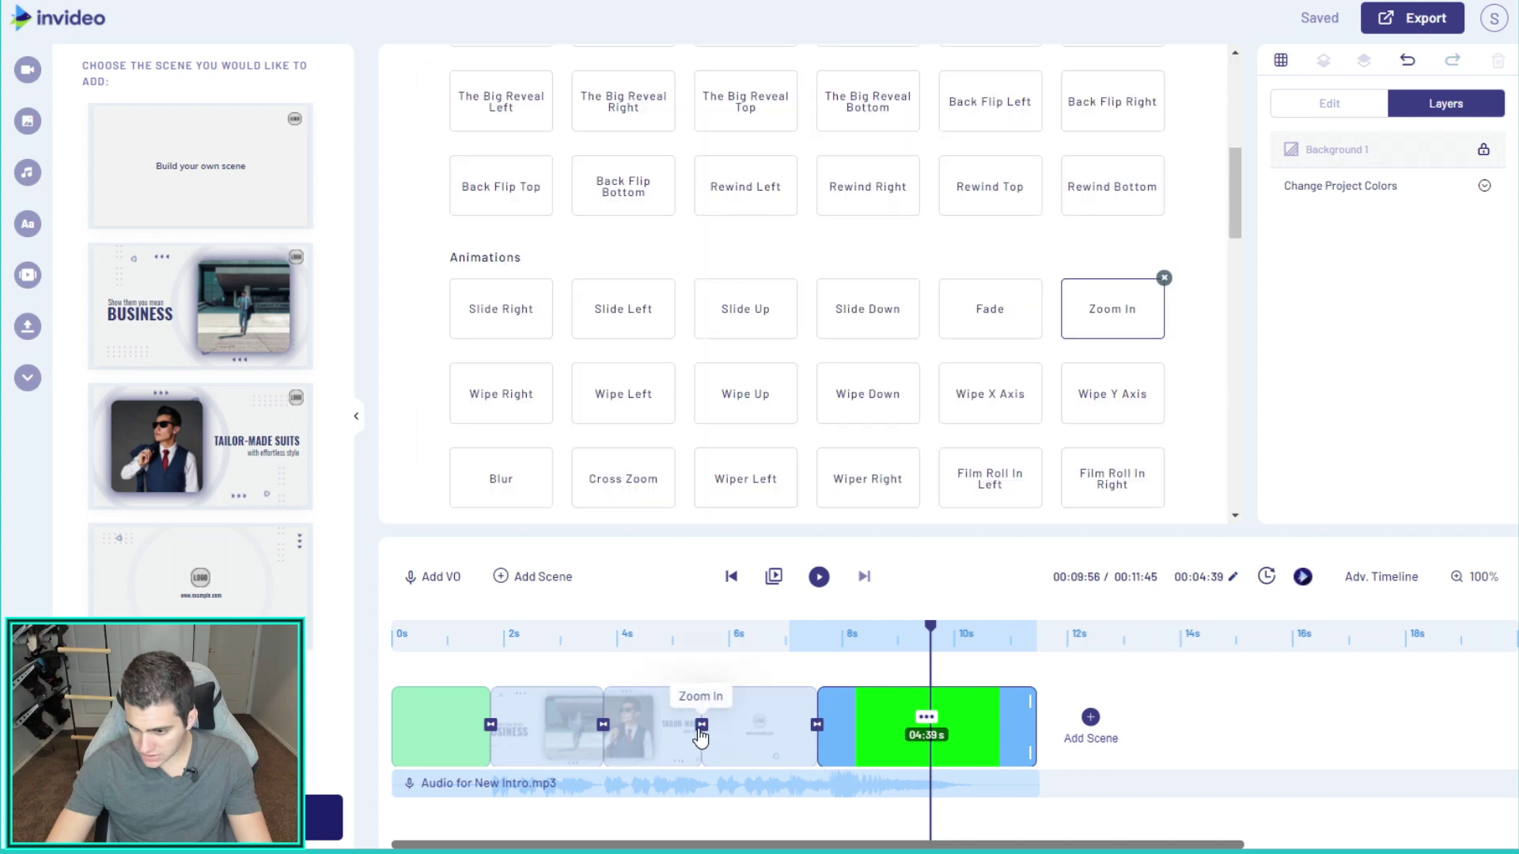
pyautogui.scroll(-5, 983, 396)
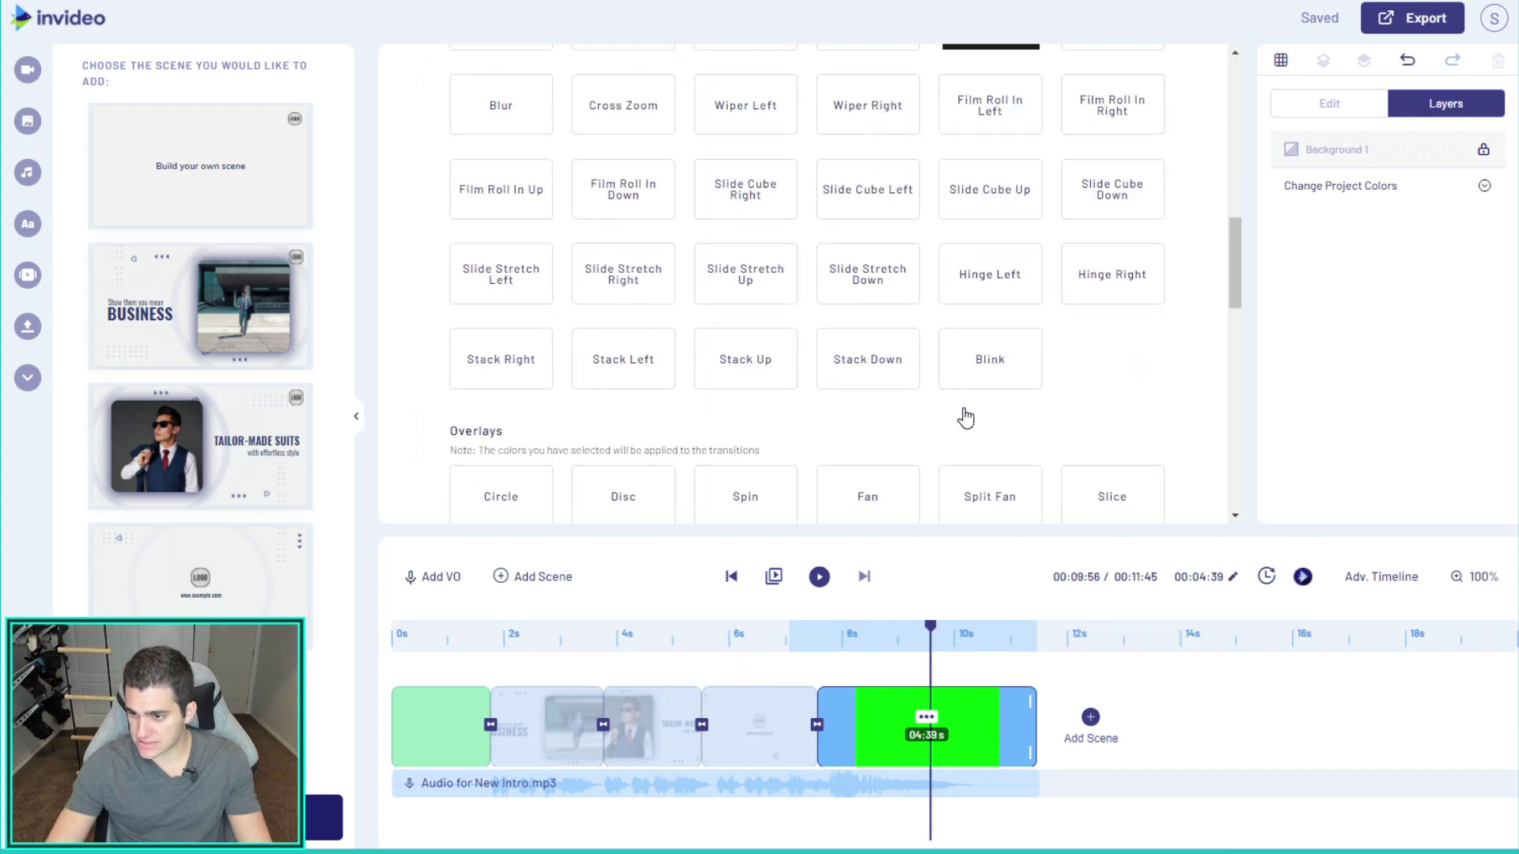
pyautogui.click(627, 281)
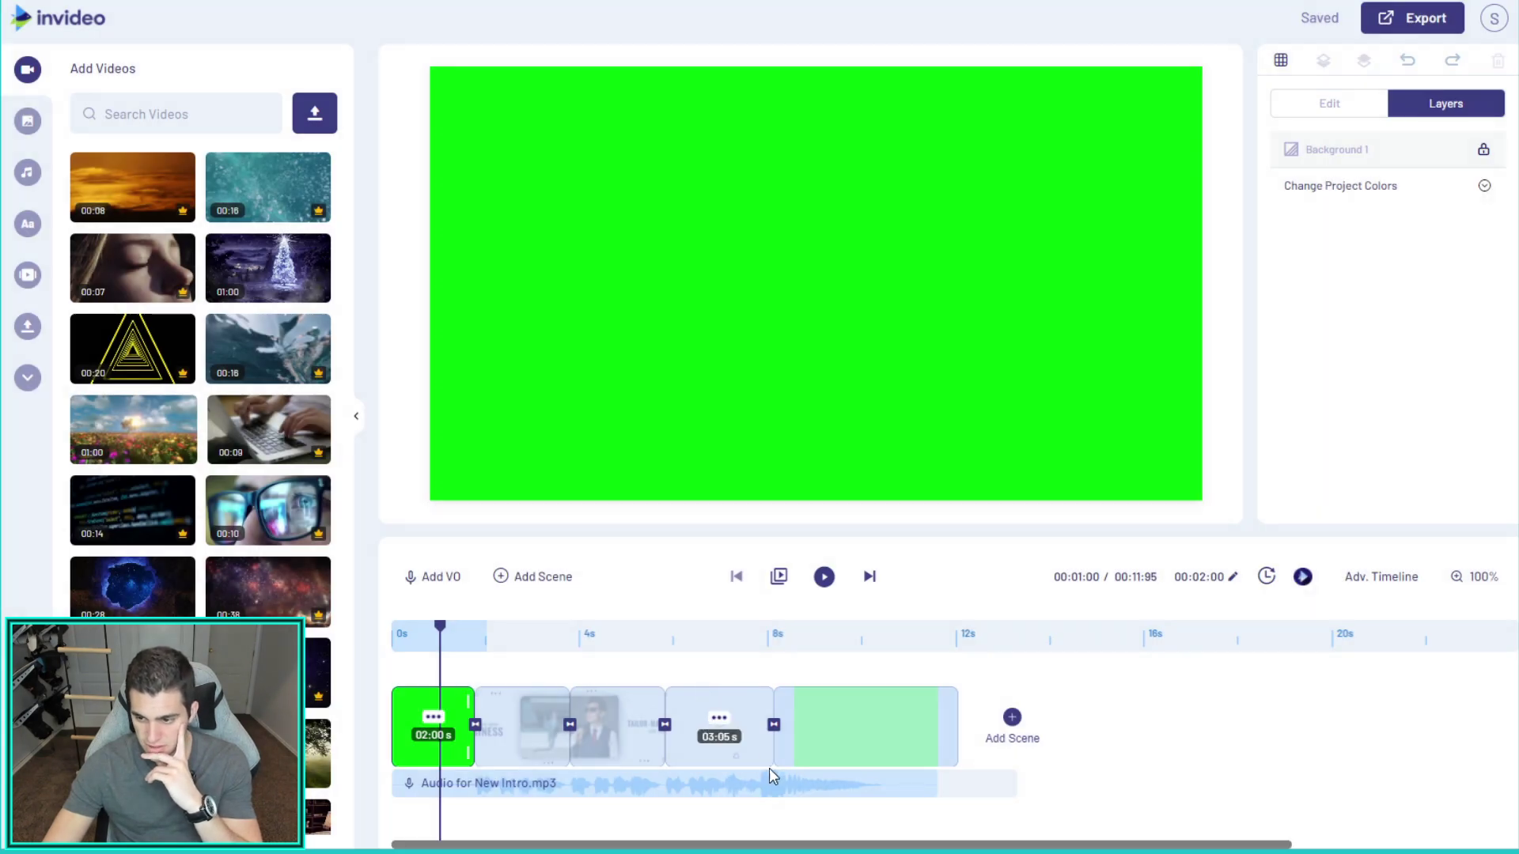
# Open the custom project colors from the Business scene and change the light-blue color to #fd0000
pyautogui.moveTo(763, 789)
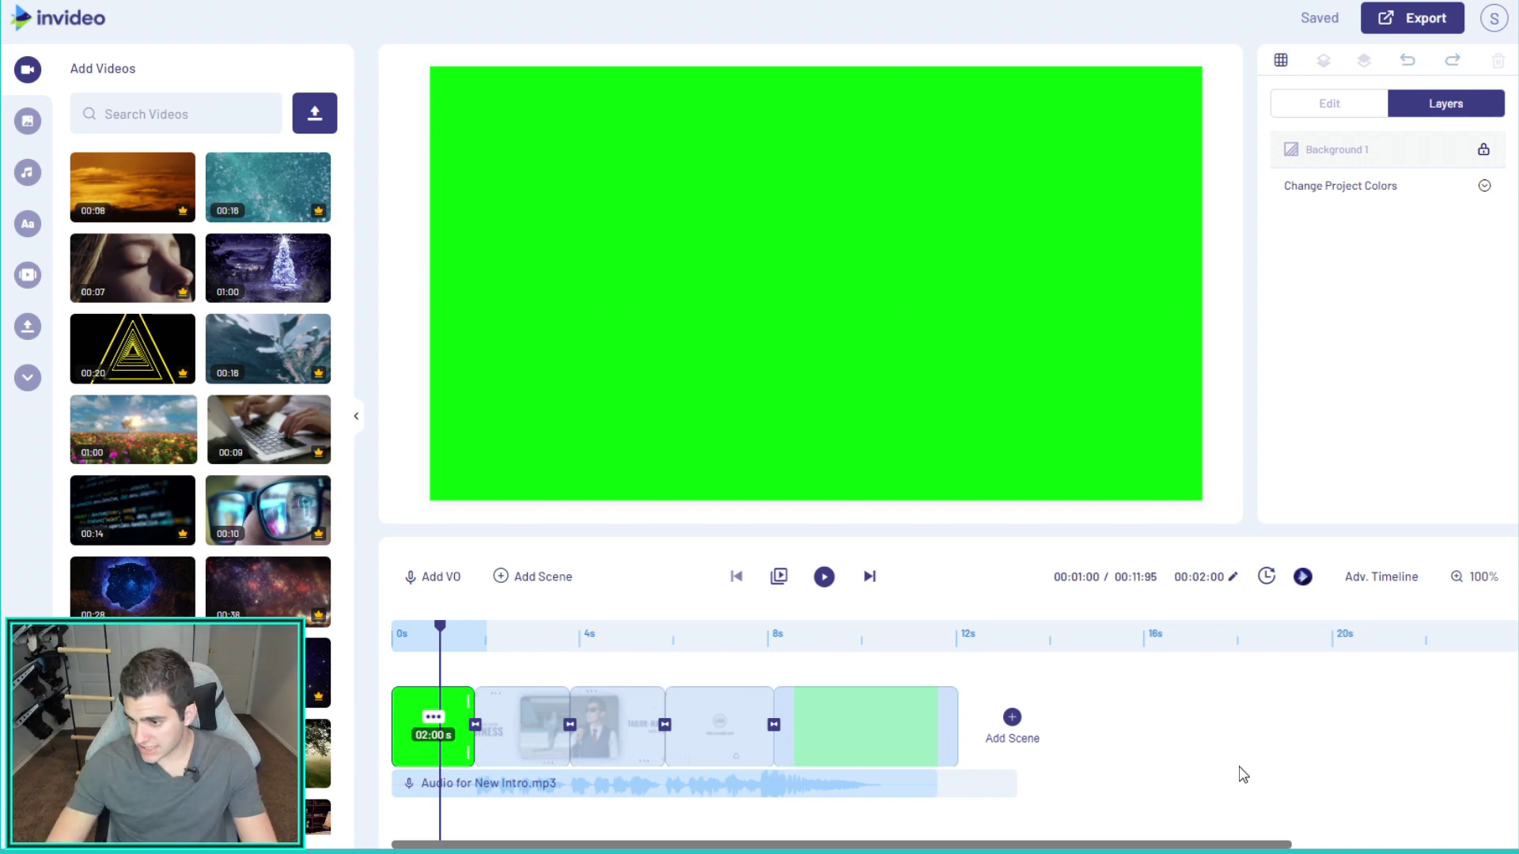
pyautogui.click(541, 757)
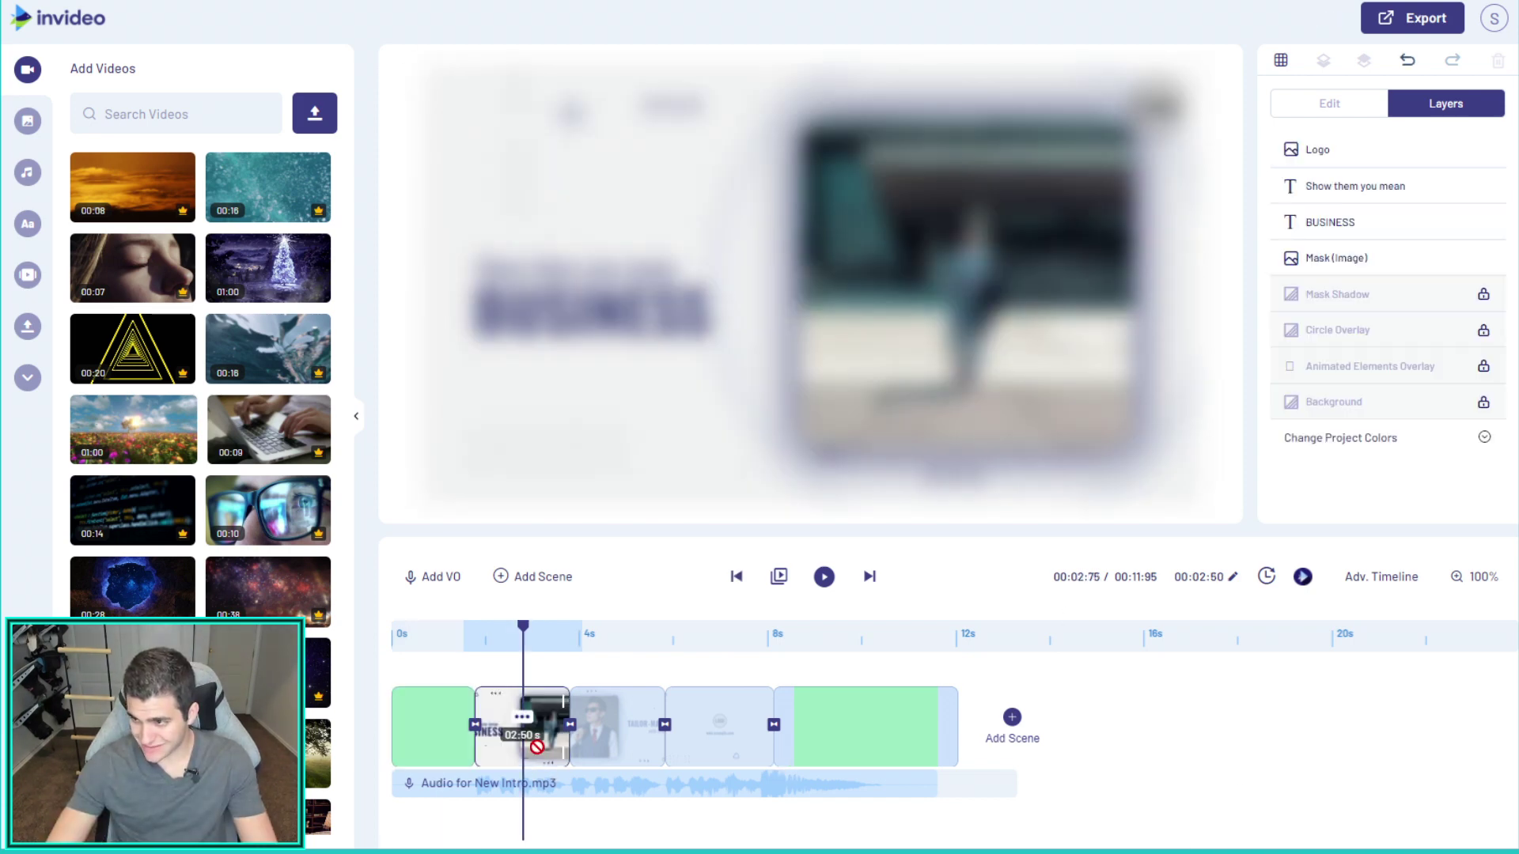
pyautogui.click(1462, 445)
pyautogui.click(1463, 463)
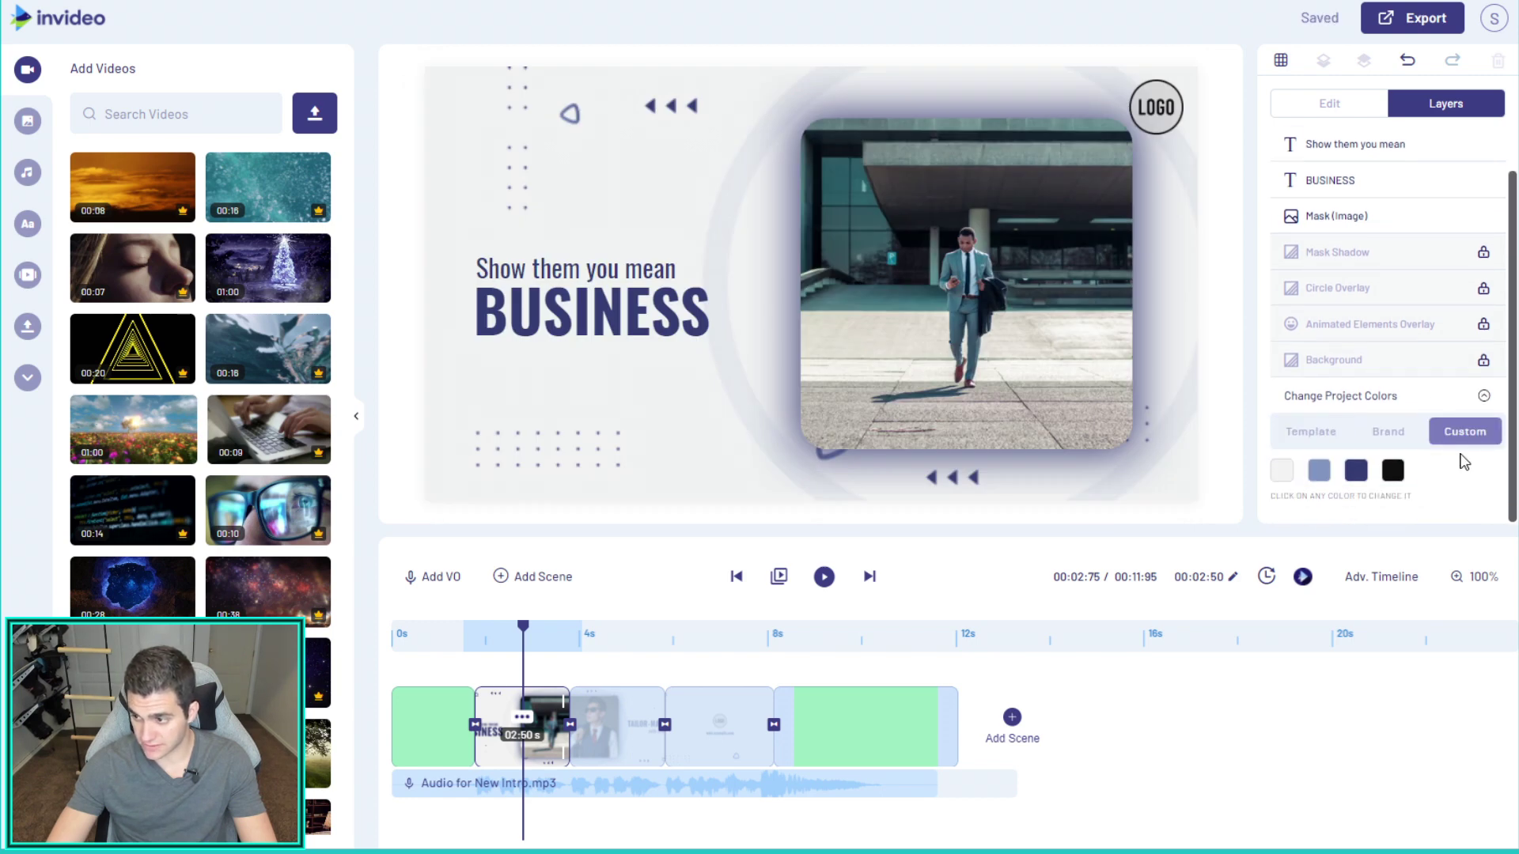
pyautogui.click(1327, 472)
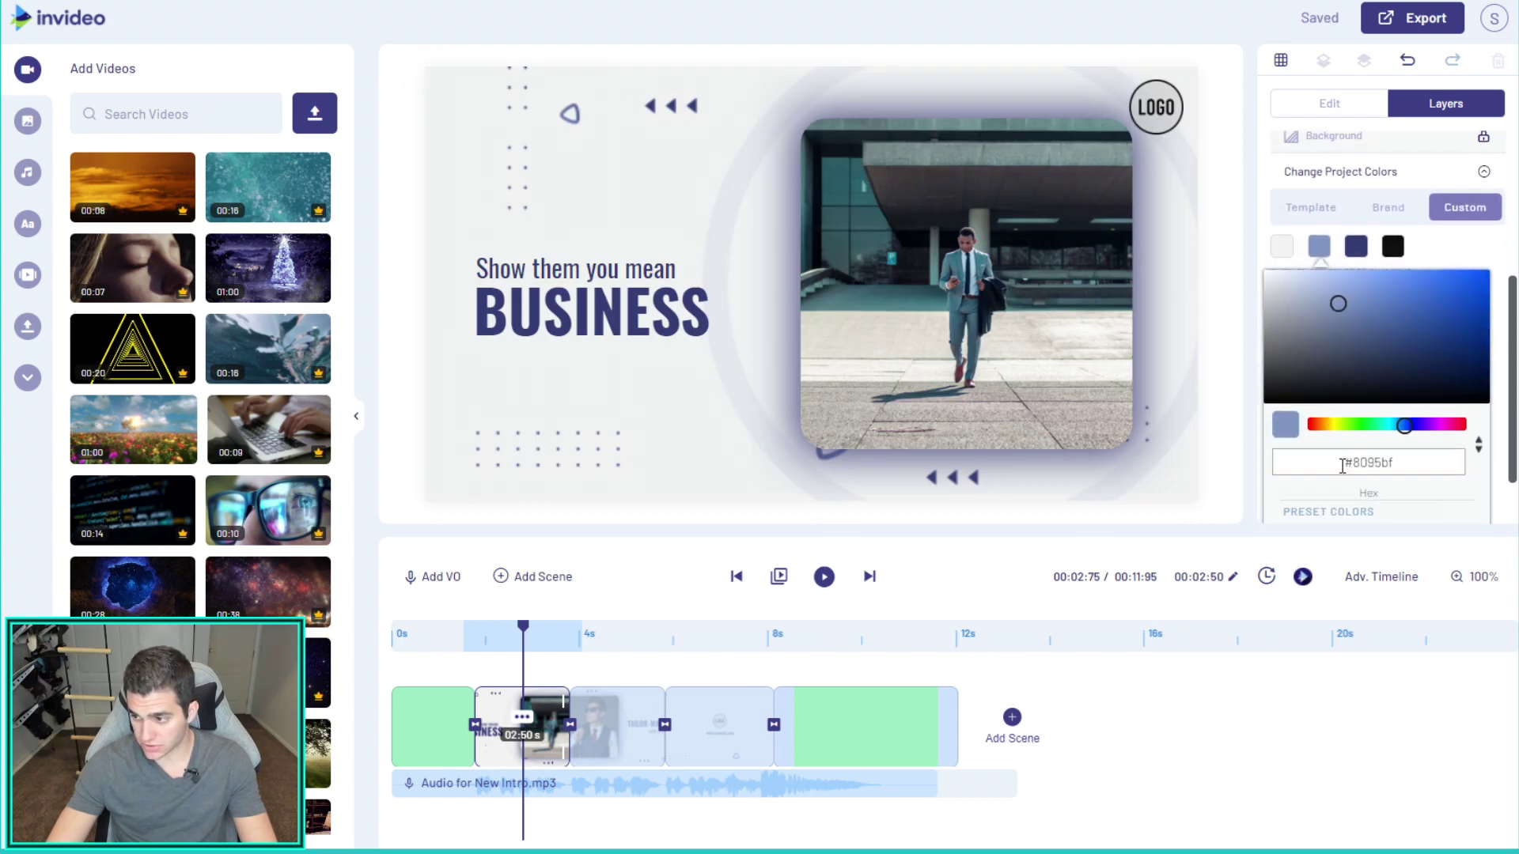
pyautogui.tripleClick(1410, 464)
pyautogui.write('#fd0000')
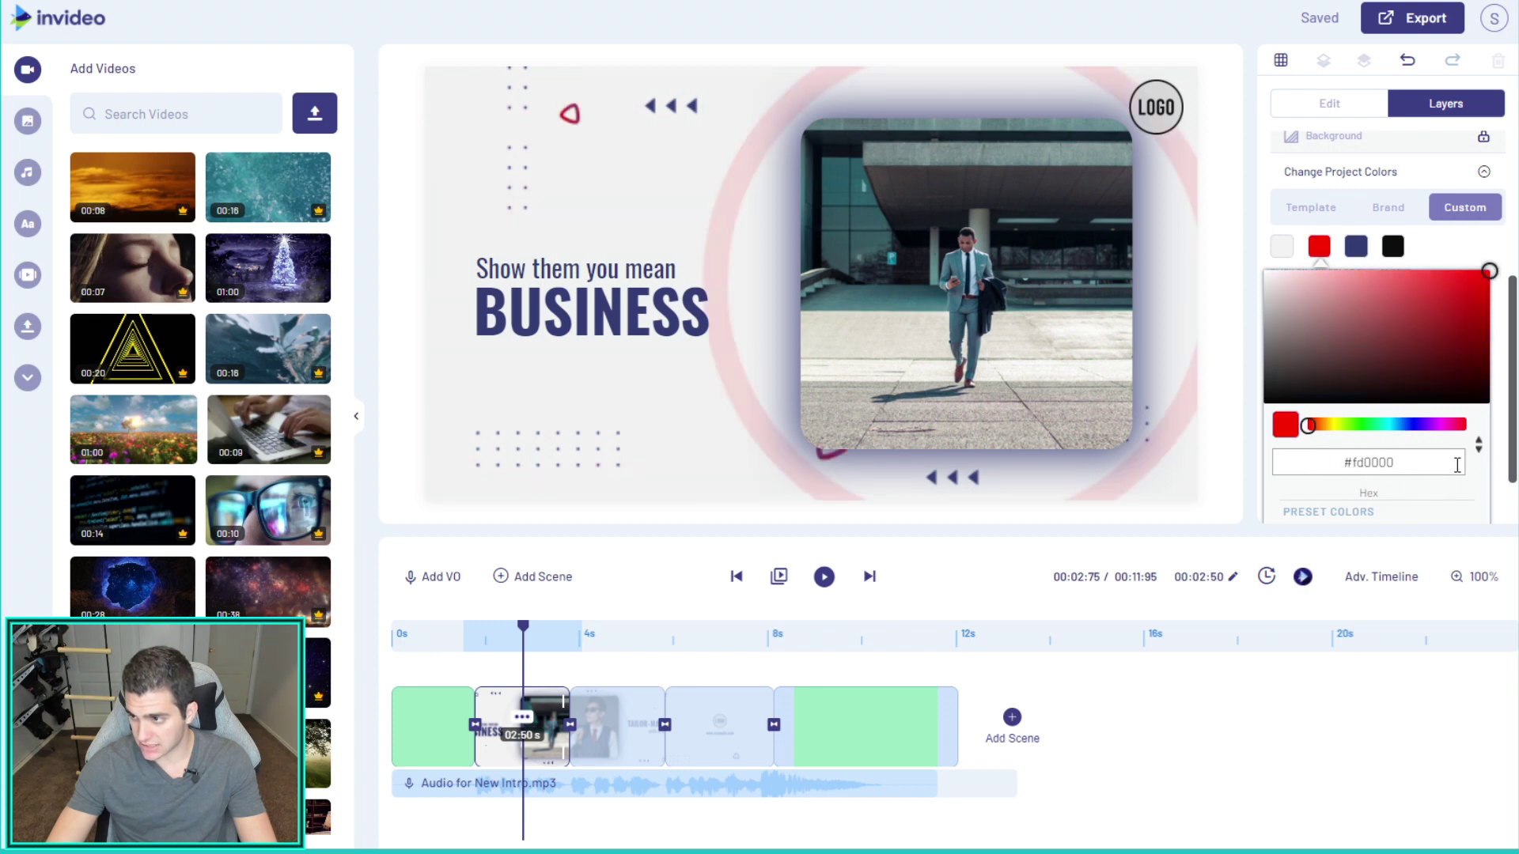
pyautogui.scroll(-1, 1457, 467)
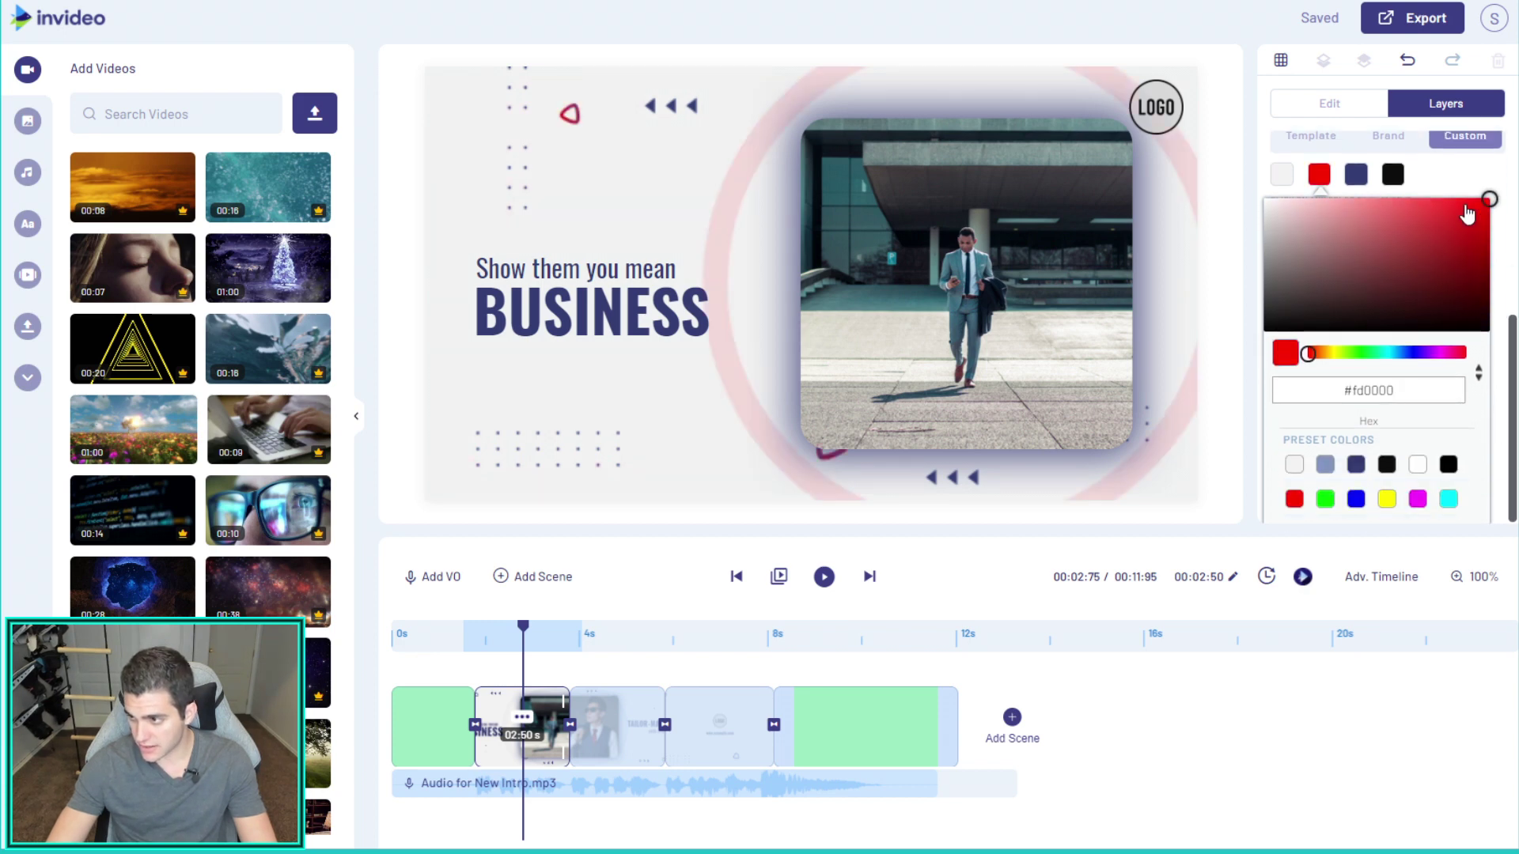
pyautogui.click(1506, 451)
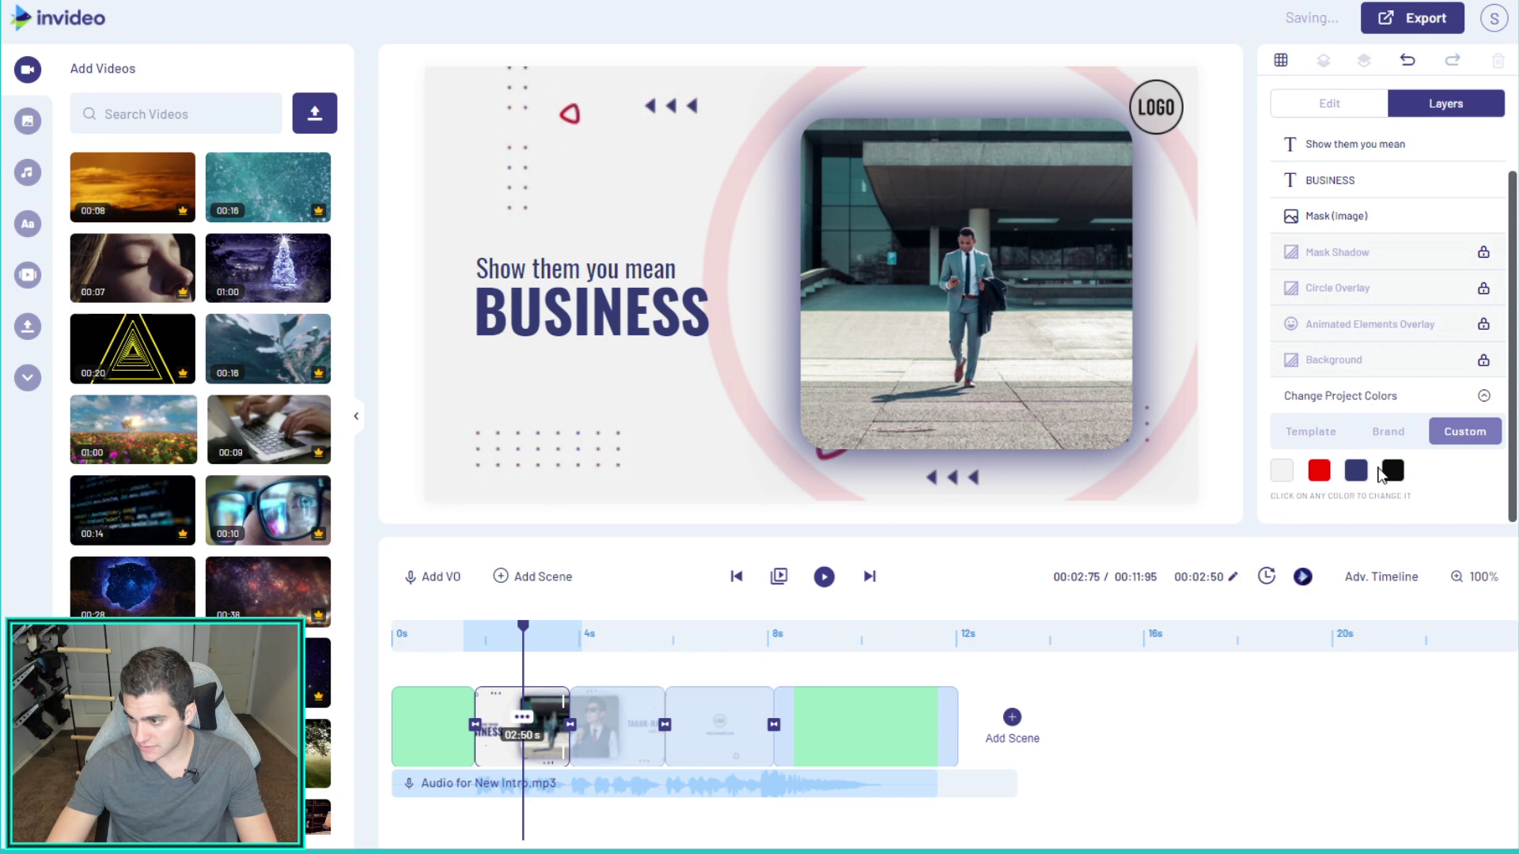
# Change the dark-blue custom project color to #870909
pyautogui.click(1356, 470)
pyautogui.tripleClick(1368, 458)
pyautogui.write('#870909')
pyautogui.scroll(-1, 1503, 433)
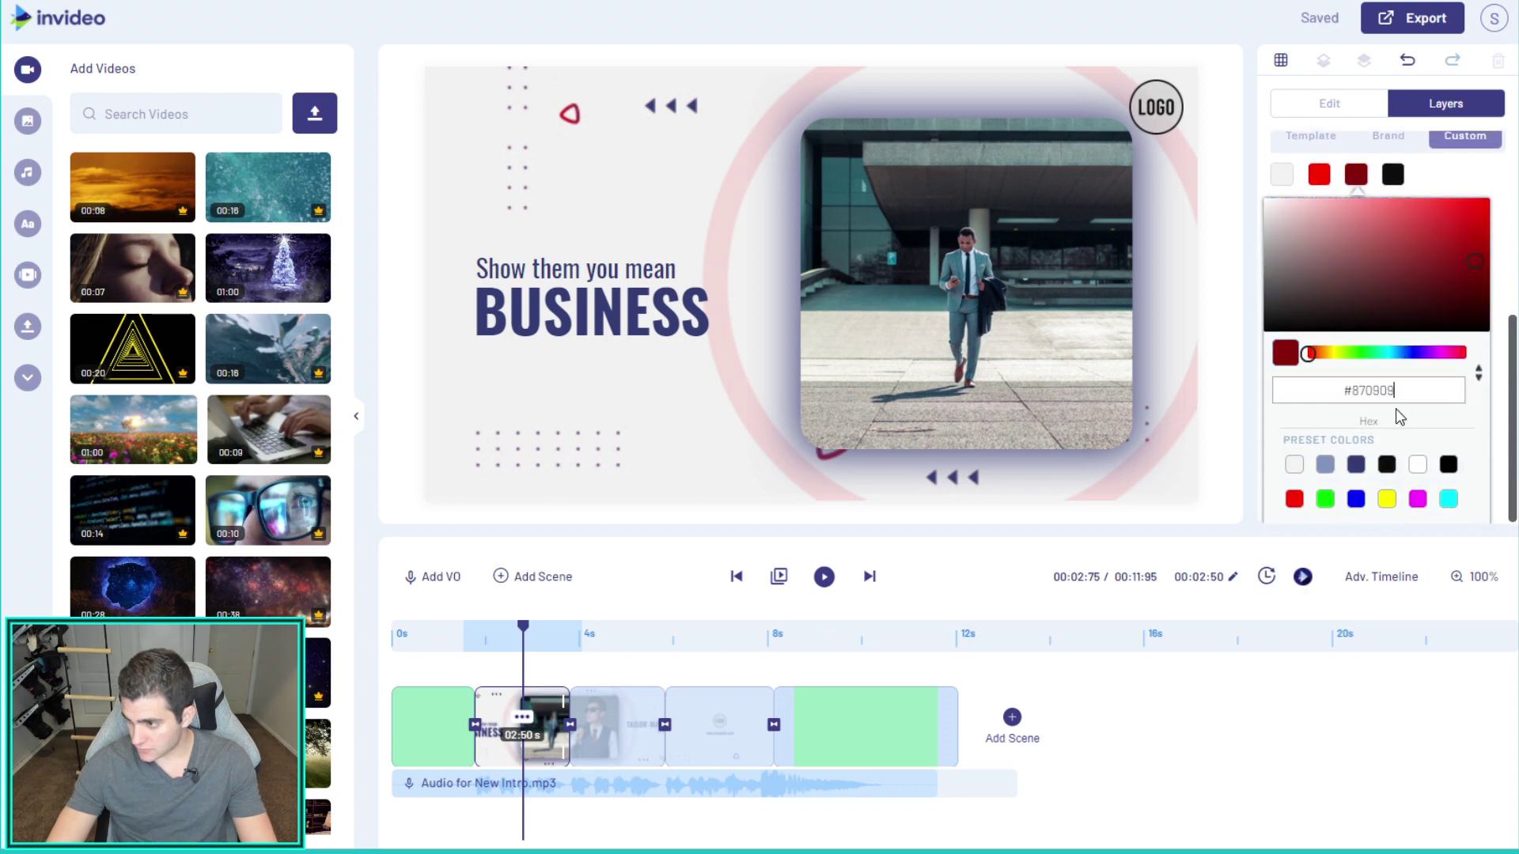
pyautogui.click(1503, 433)
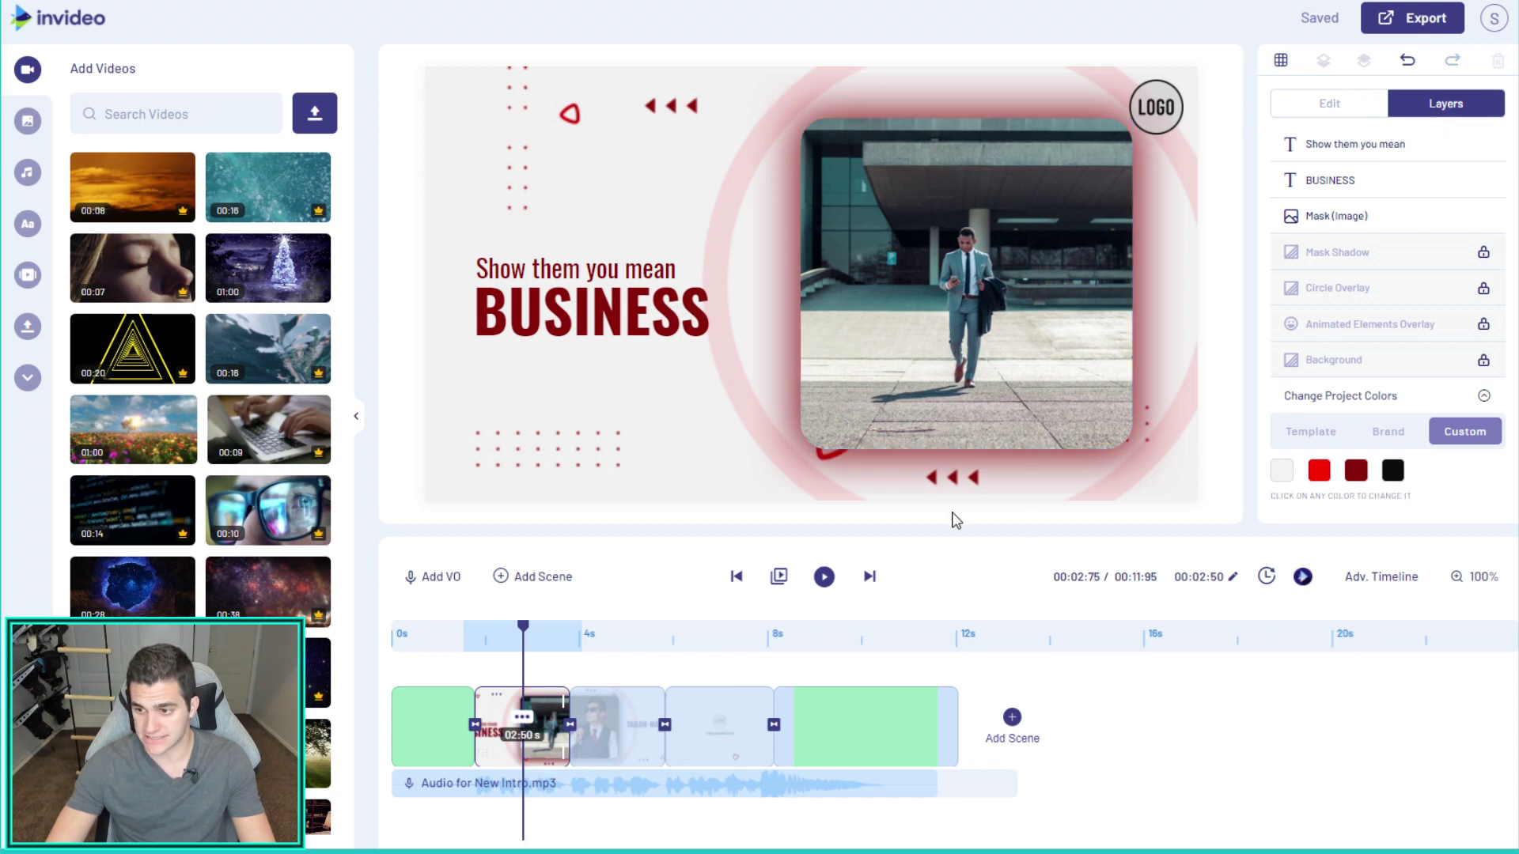
# Replace the "Show them you mean" text with the presenter's first name in capitals
pyautogui.click(580, 275)
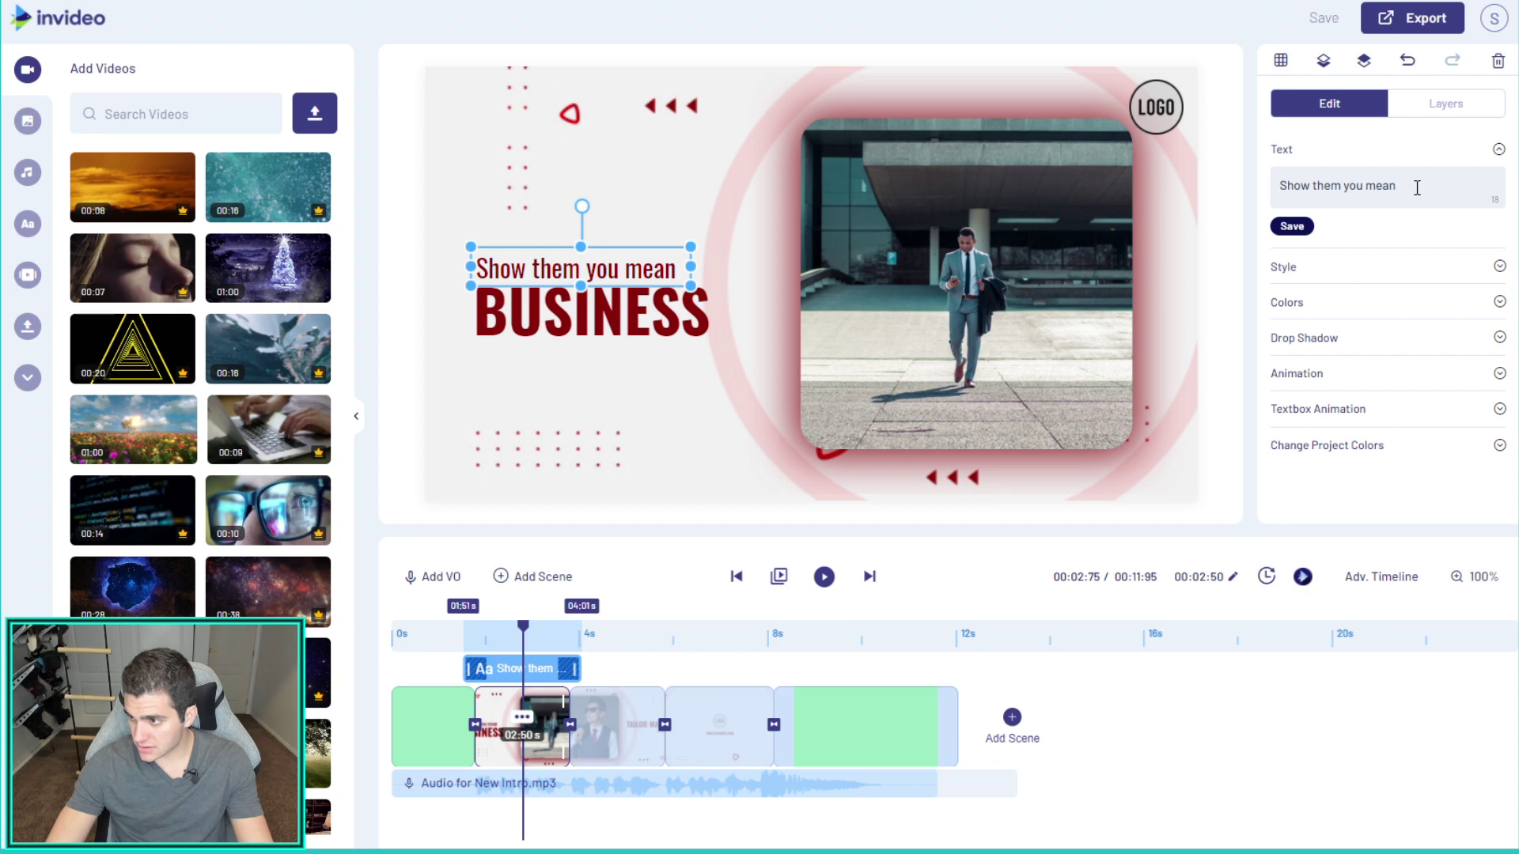
pyautogui.moveTo(1416, 188); pyautogui.dragTo(1274, 185)
pyautogui.write('SHAWN')
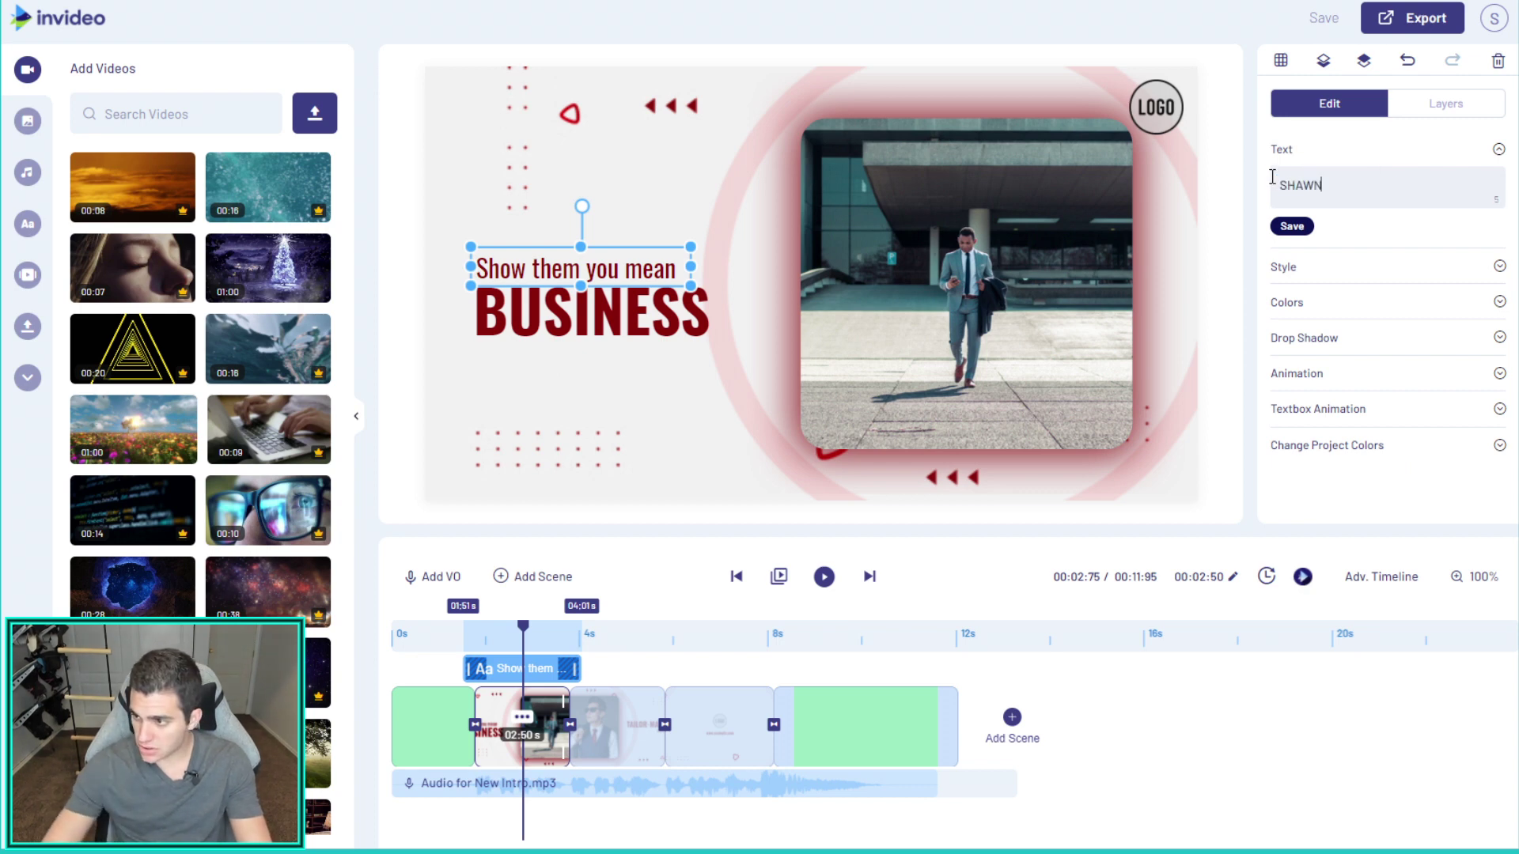
# Set the first-name text to bold with font size 130 and move it slightly upward
pyautogui.click(1360, 267)
pyautogui.click(1360, 295)
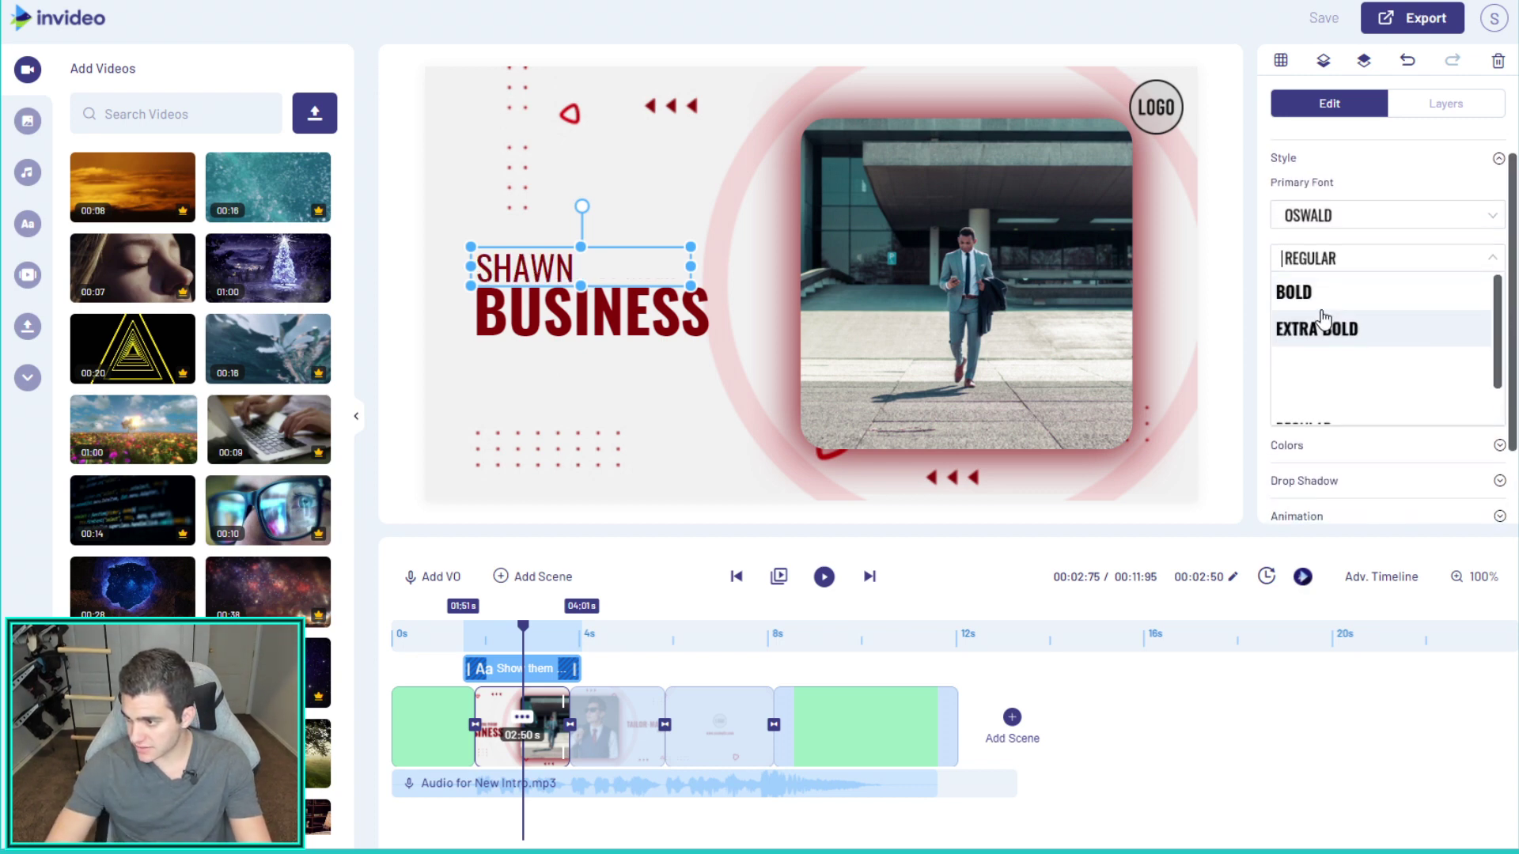
pyautogui.click(1317, 292)
pyautogui.moveTo(1332, 326); pyautogui.dragTo(1261, 332)
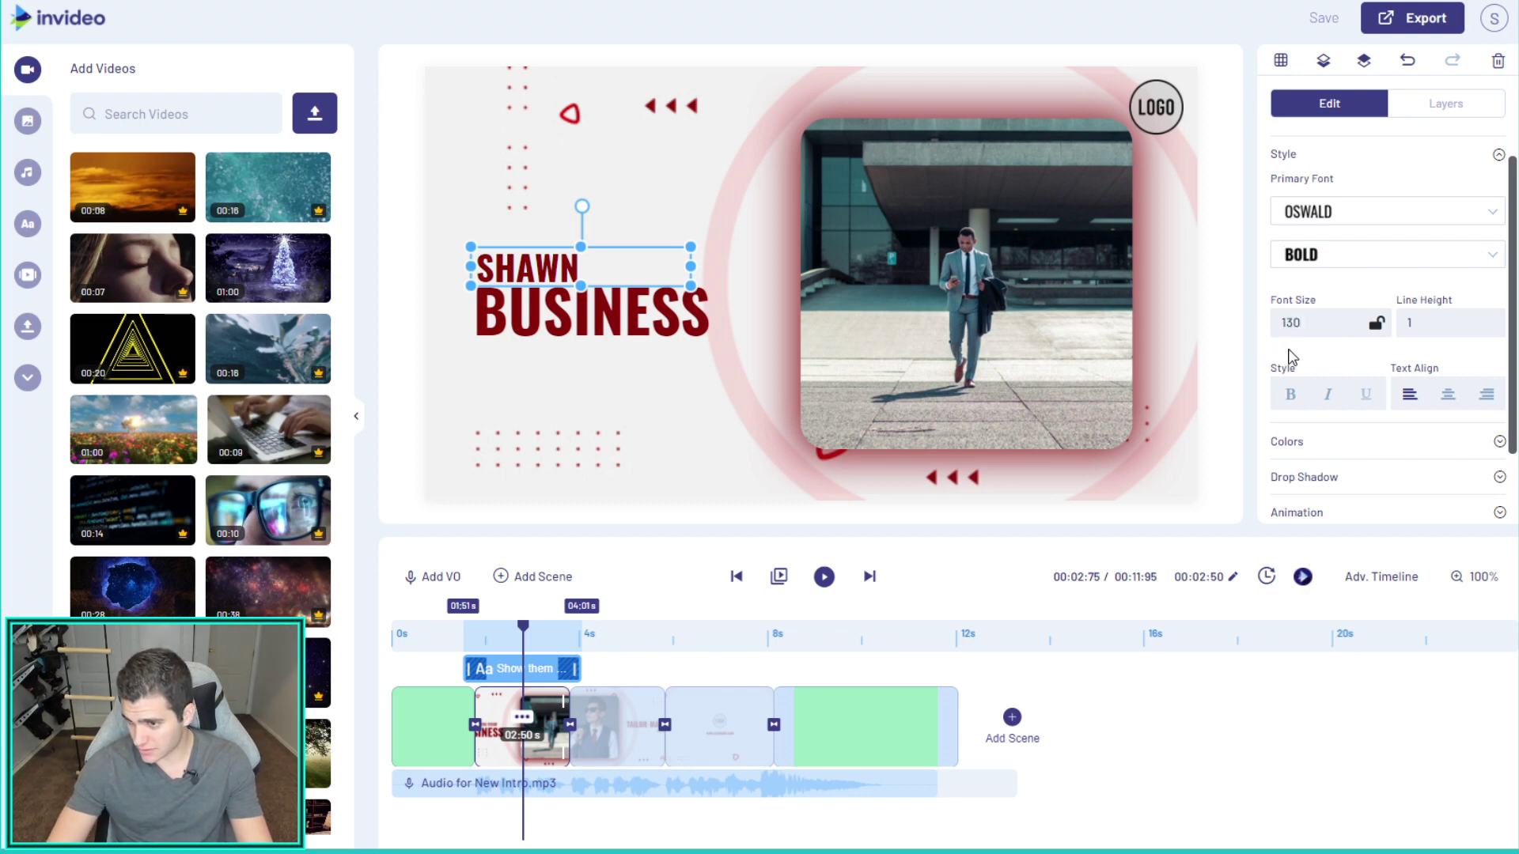
pyautogui.press('Return')
pyautogui.moveTo(528, 261); pyautogui.dragTo(525, 252)
# Replace the "BUSINESS" text with the presenter's last name in capitals
pyautogui.click(522, 322)
pyautogui.doubleClick(523, 324)
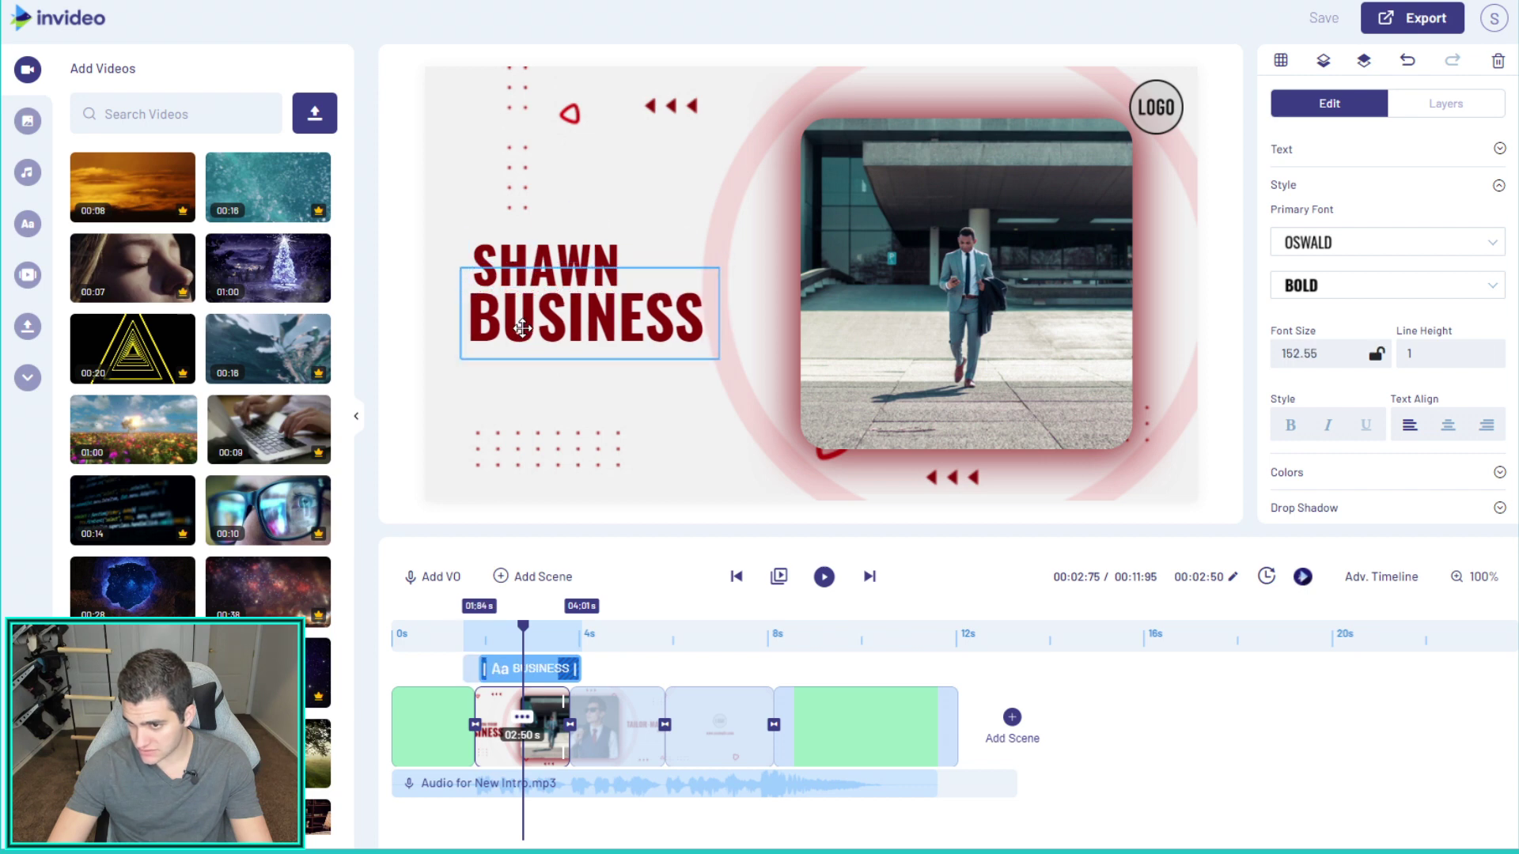
pyautogui.doubleClick(527, 331)
pyautogui.write('Malkou')
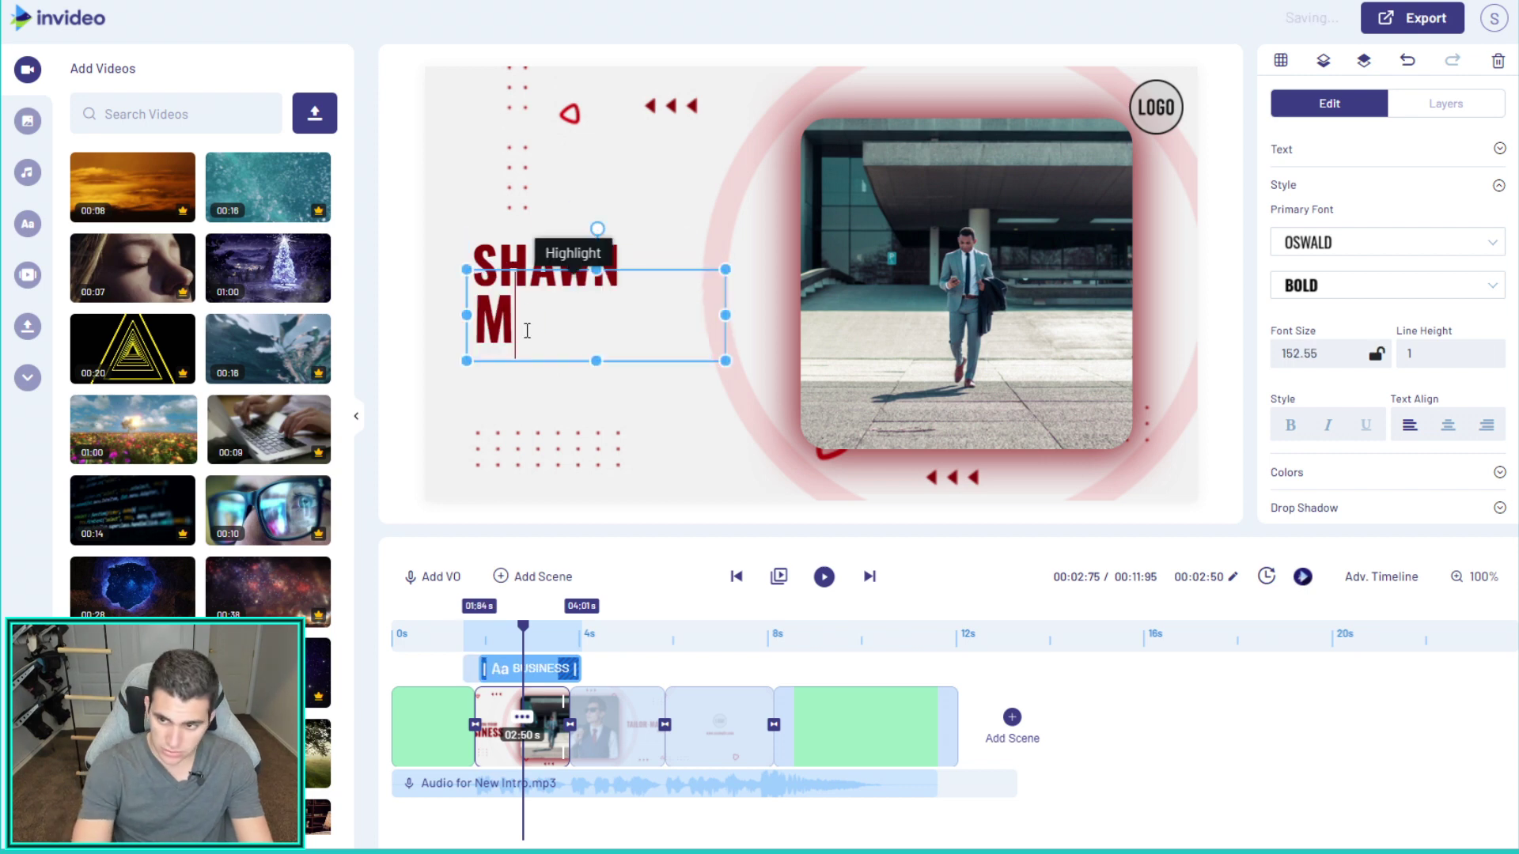
pyautogui.press('BackSpace')
pyautogui.press('BackSpace')
pyautogui.press('BackSpace')
pyautogui.press('BackSpace')
pyautogui.press('BackSpace')
pyautogui.write('ALKOU')
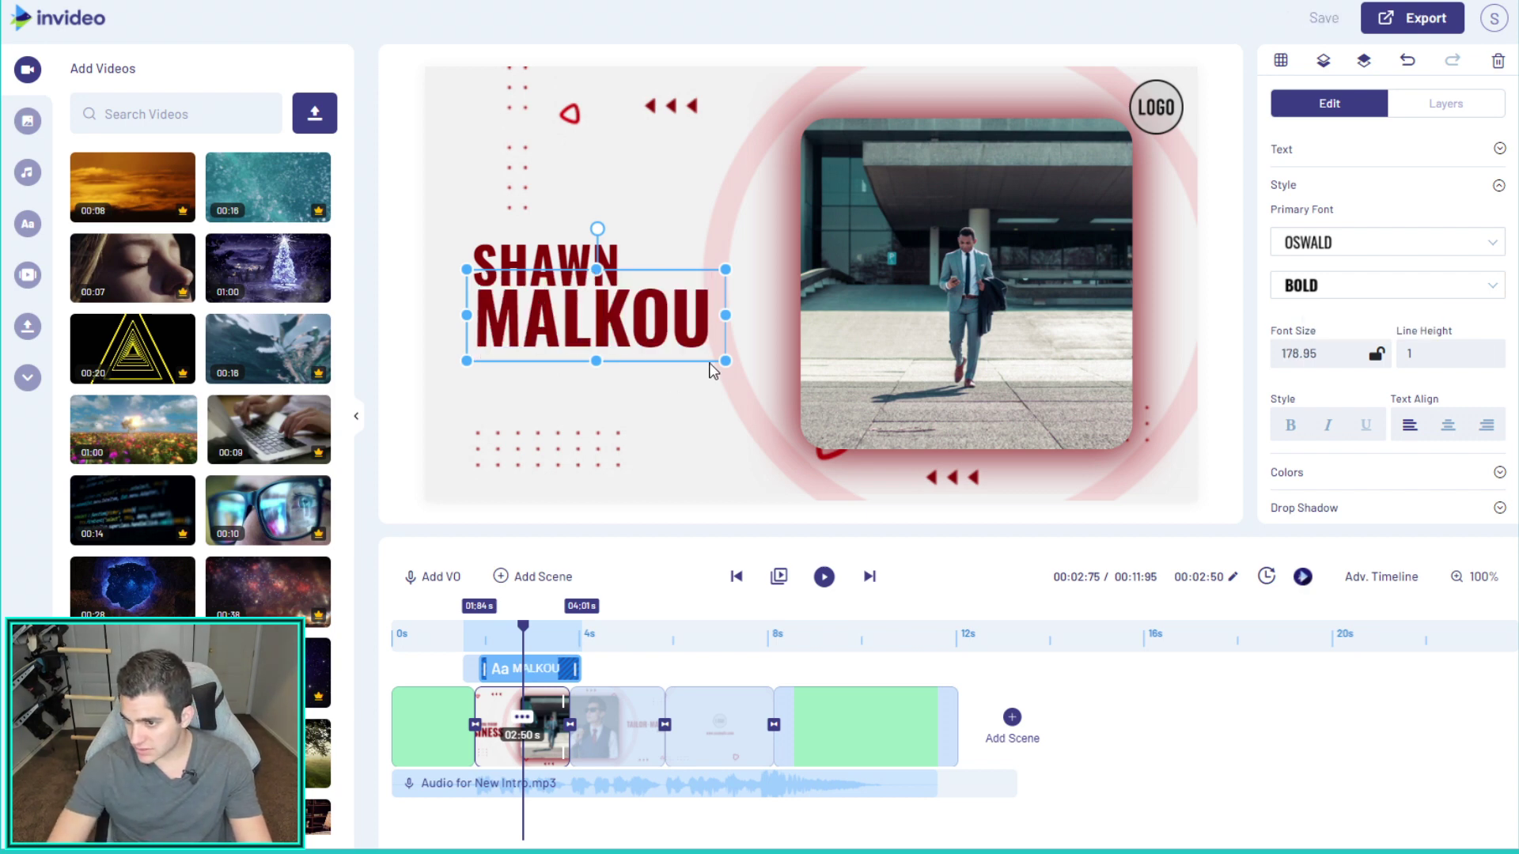
# Lock the last-name text's font size and set it to 140
pyautogui.doubleClick(1299, 353)
pyautogui.click(1376, 353)
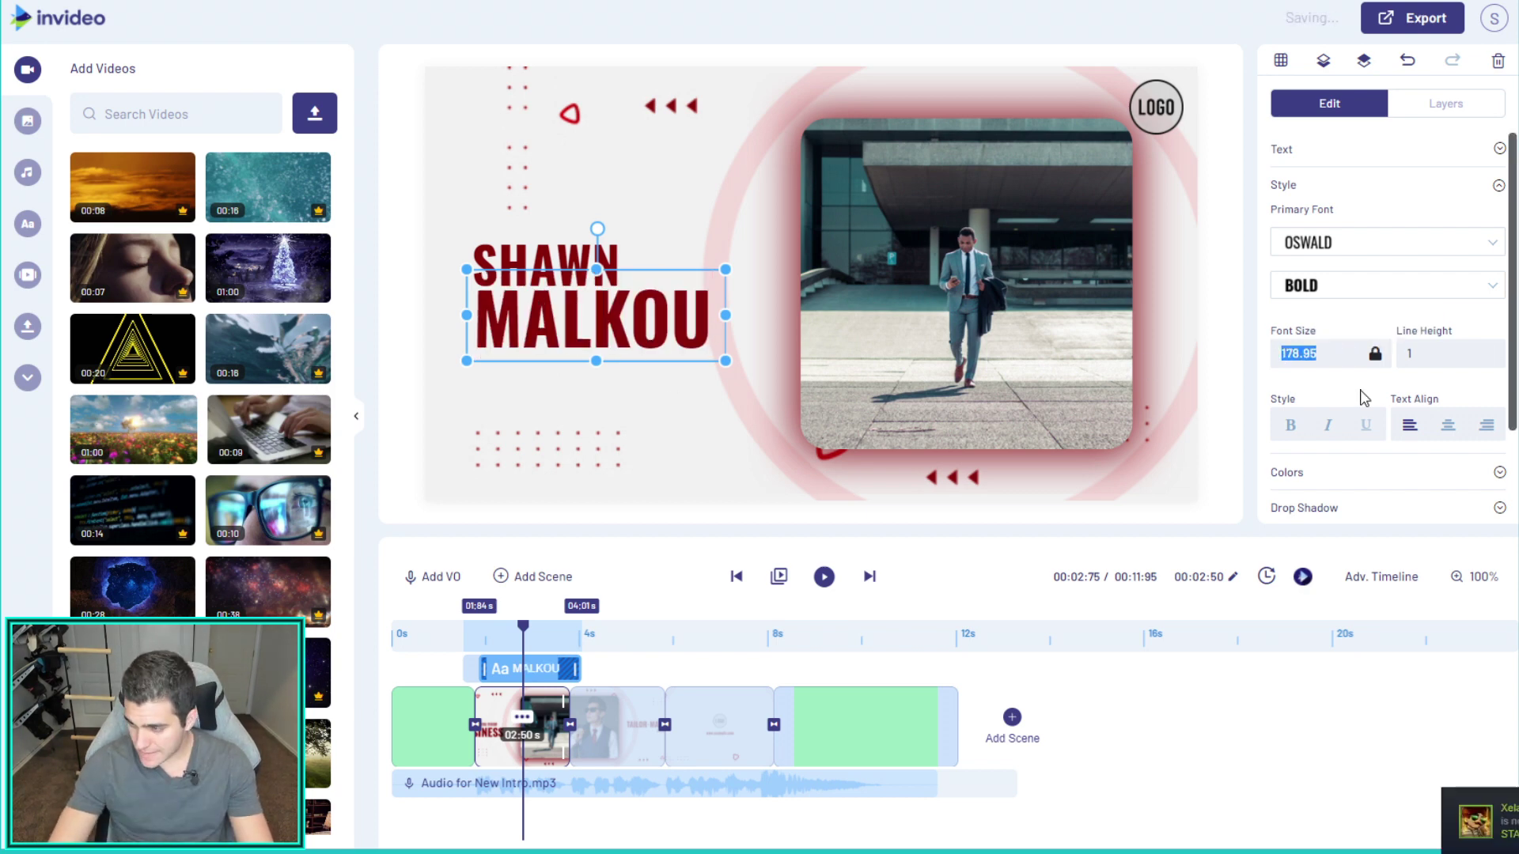
pyautogui.write('140')
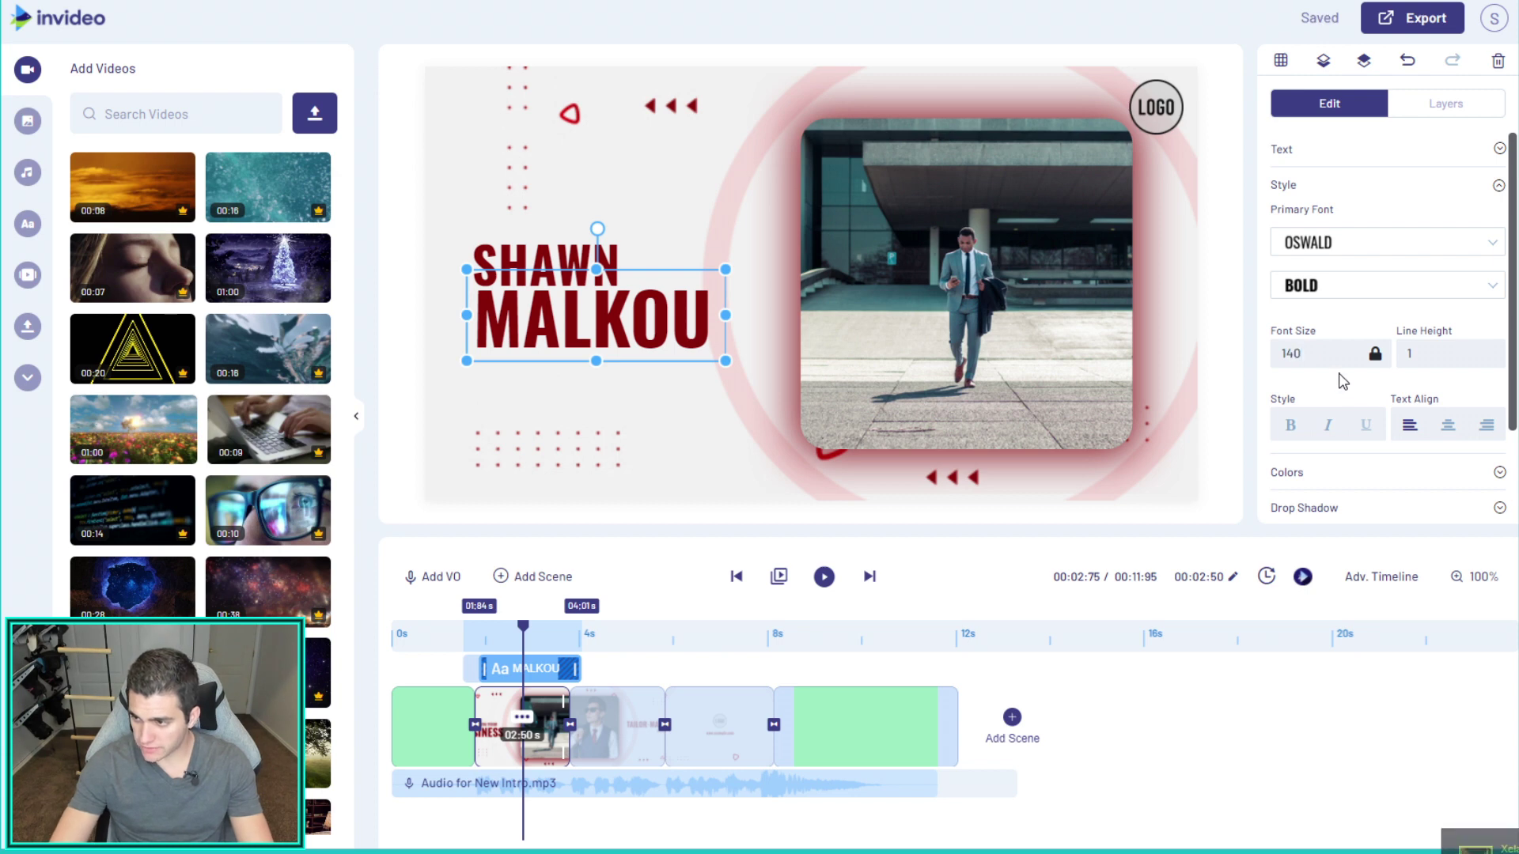
pyautogui.press('Return')
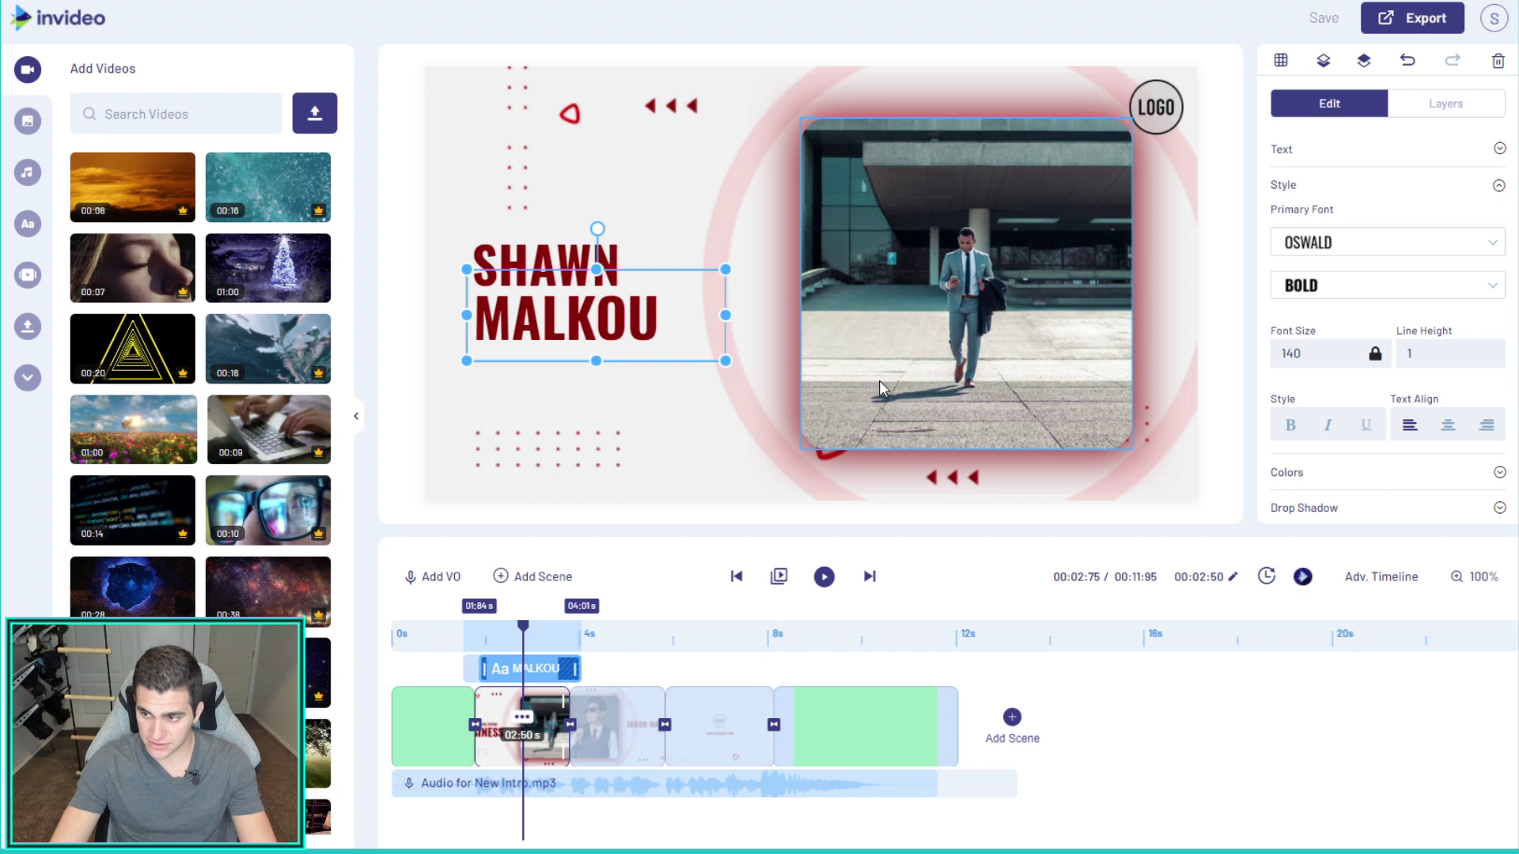
# Delete the logo from the scene with the man in sunglasses and from the scene with the walking businessman
pyautogui.click(595, 760)
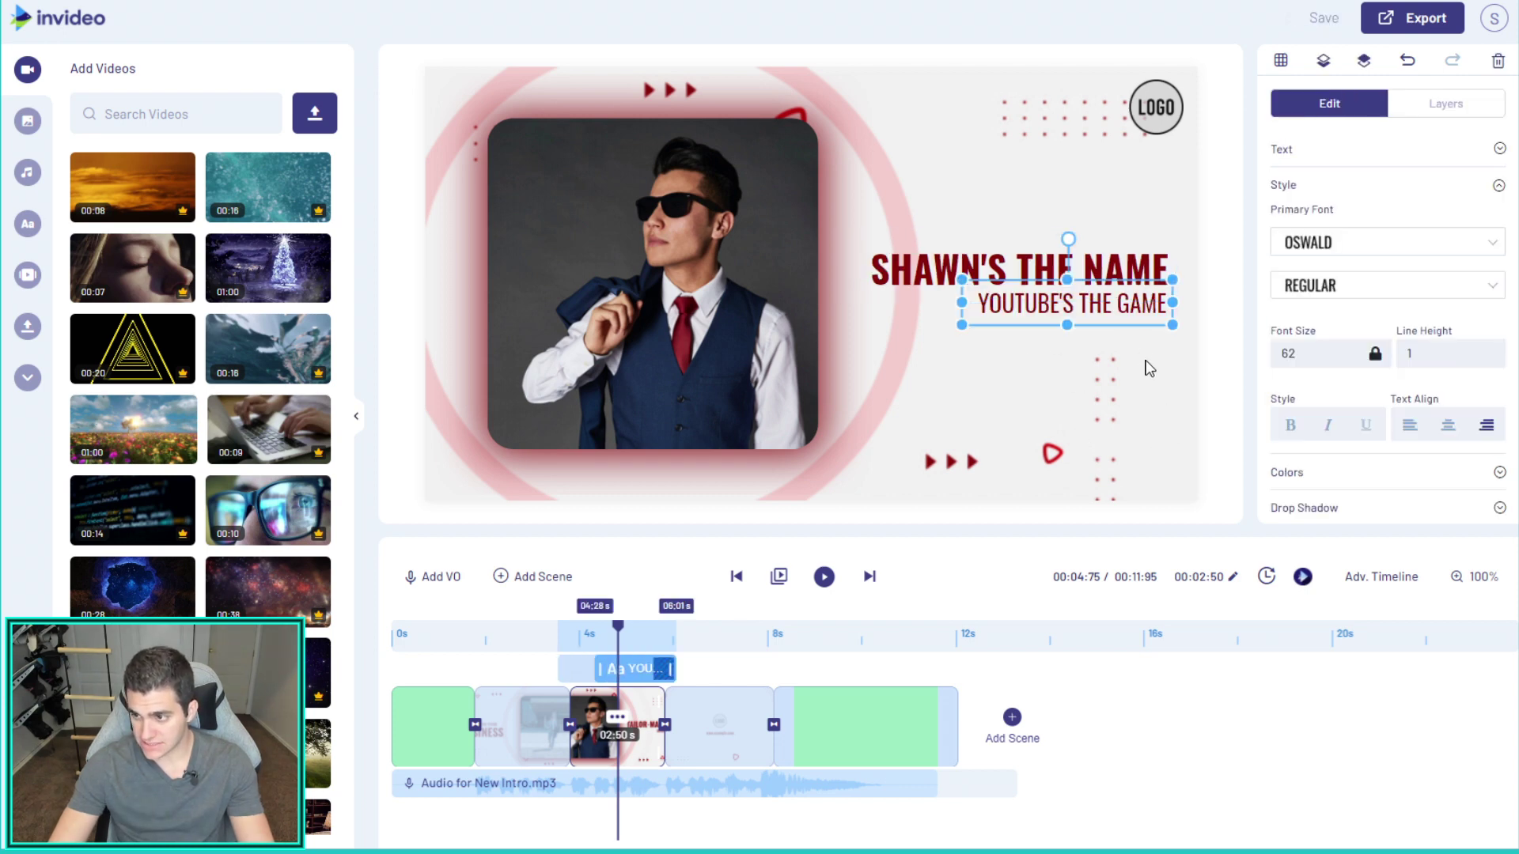
pyautogui.click(1441, 106)
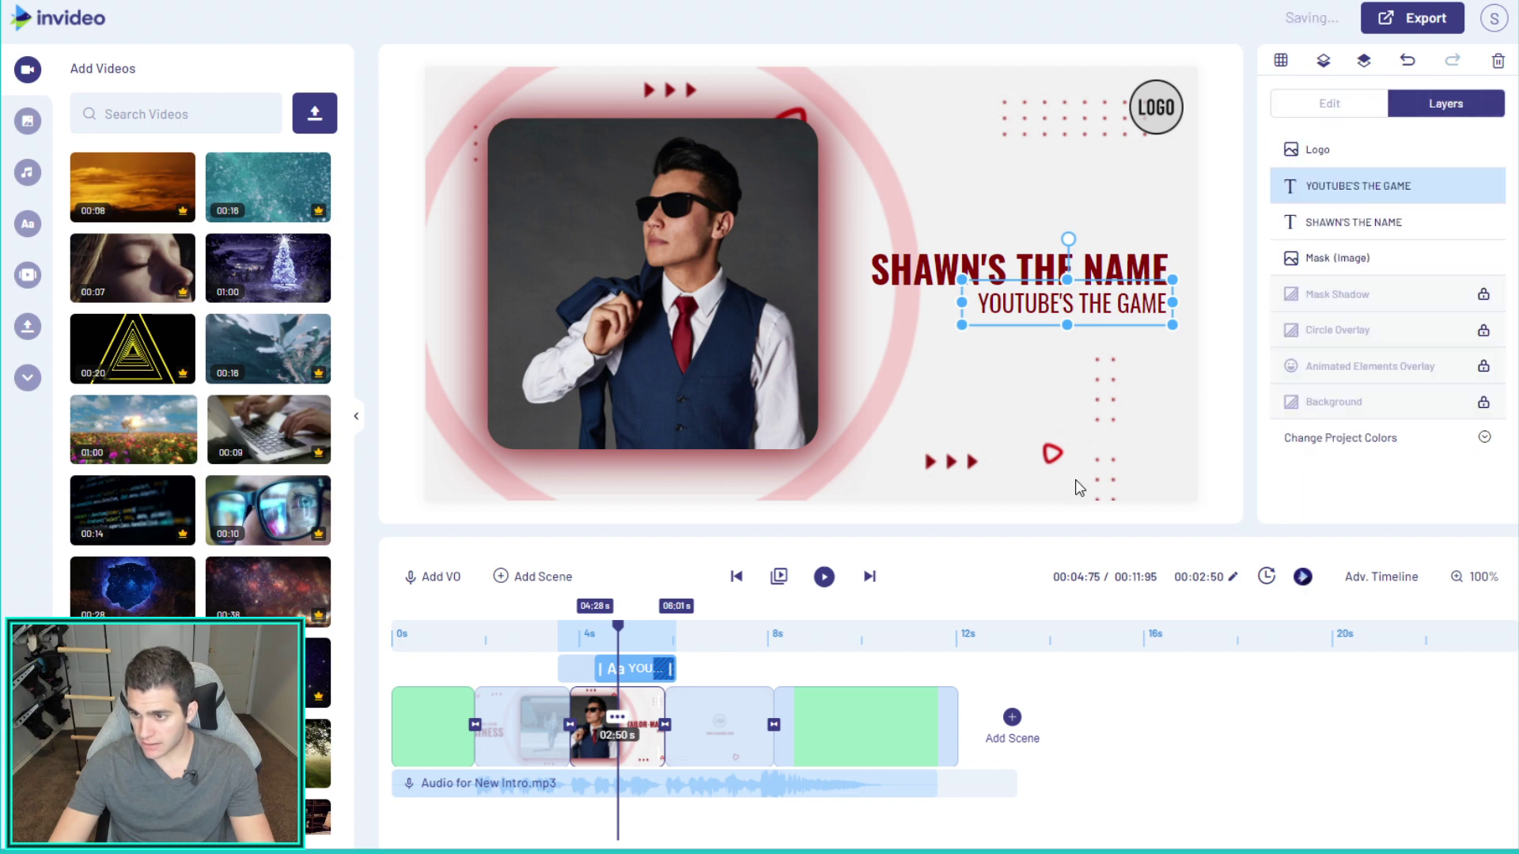
pyautogui.click(1172, 130)
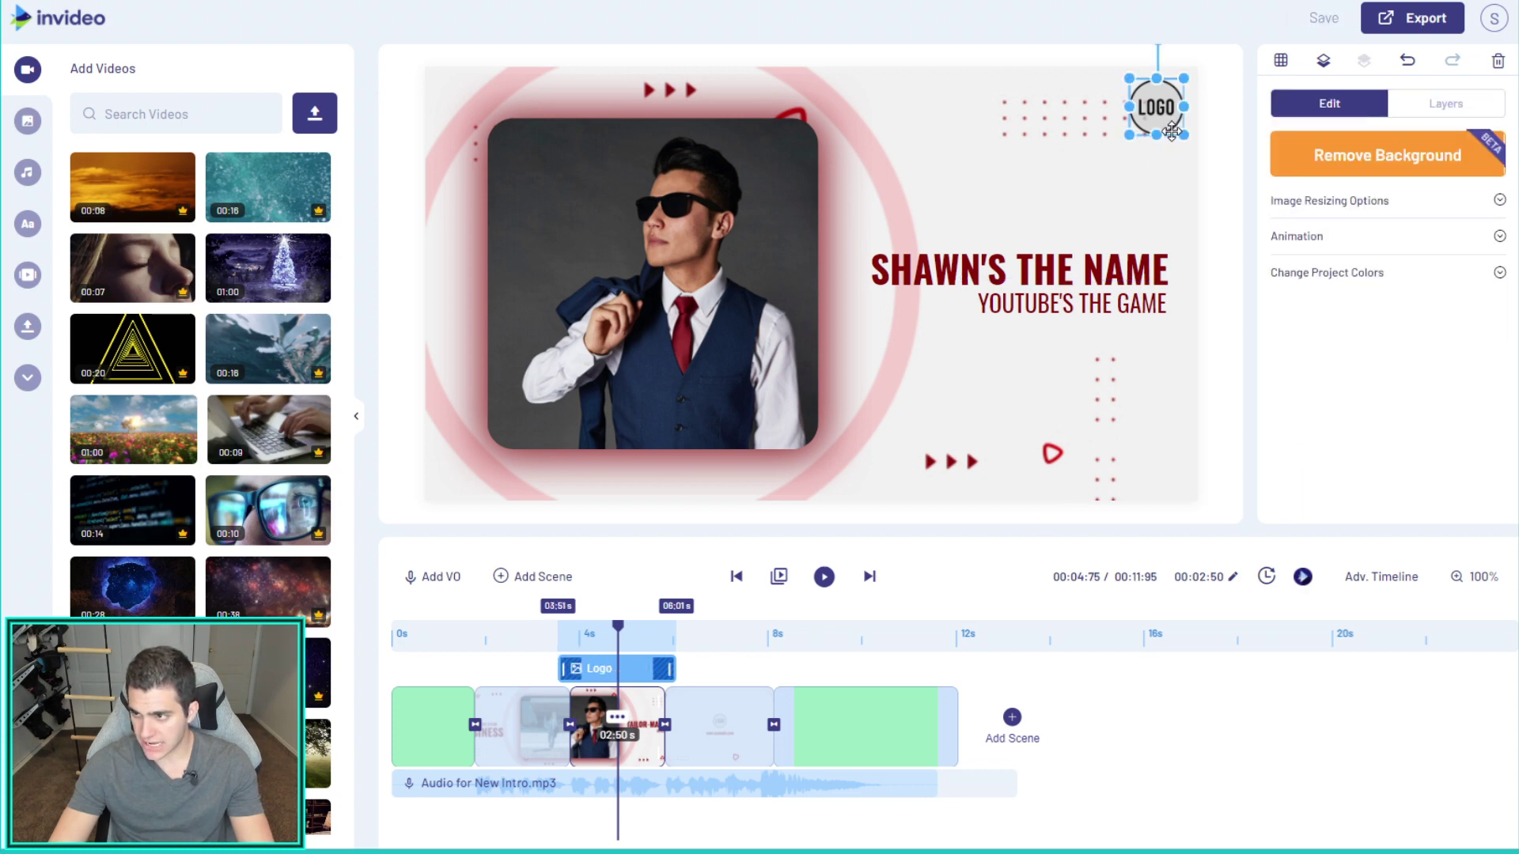
pyautogui.press('Delete')
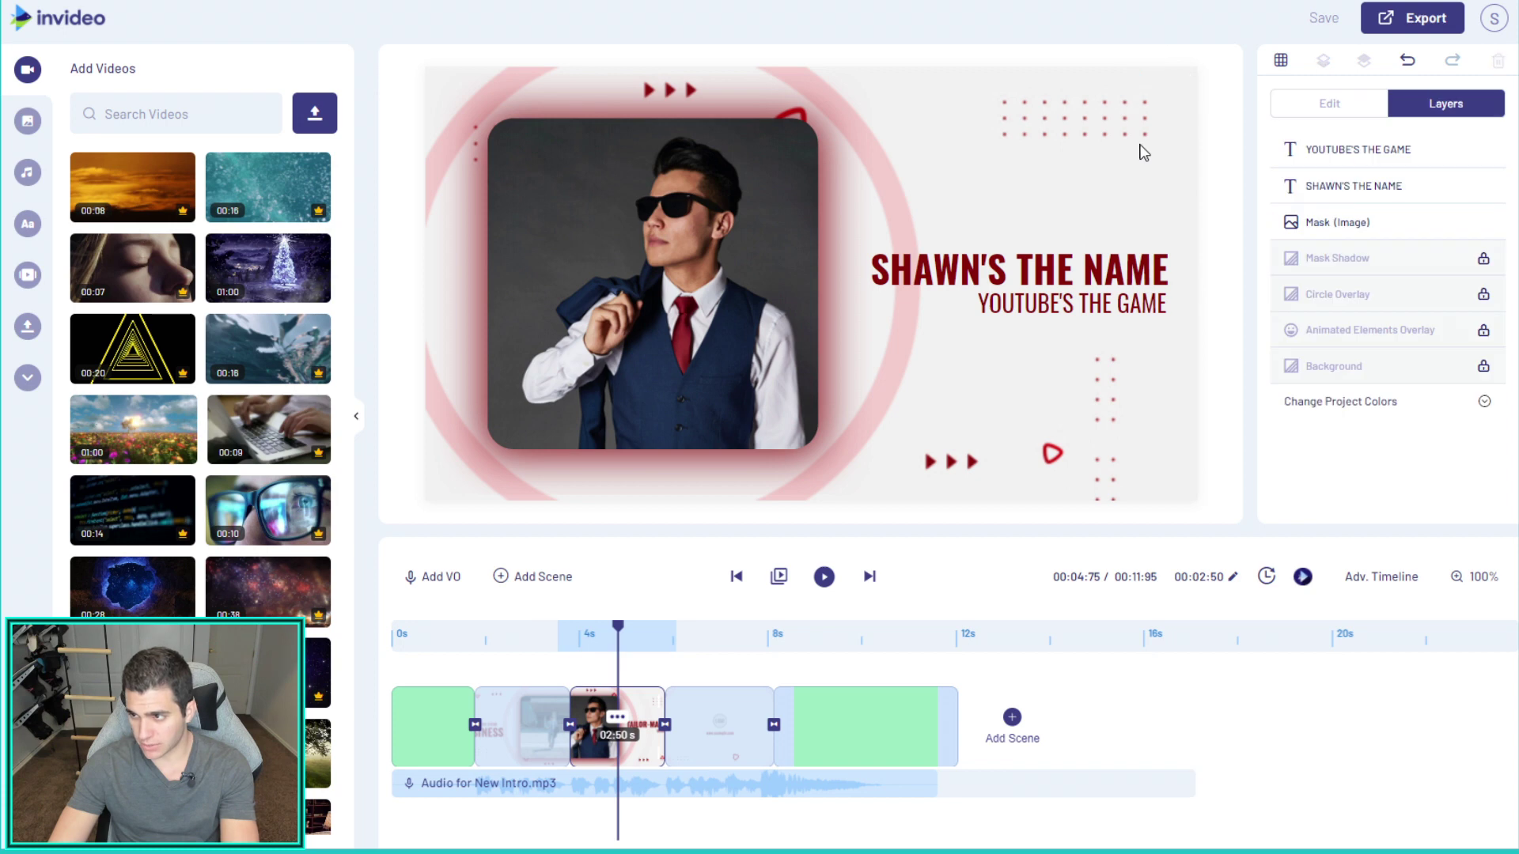
pyautogui.click(522, 762)
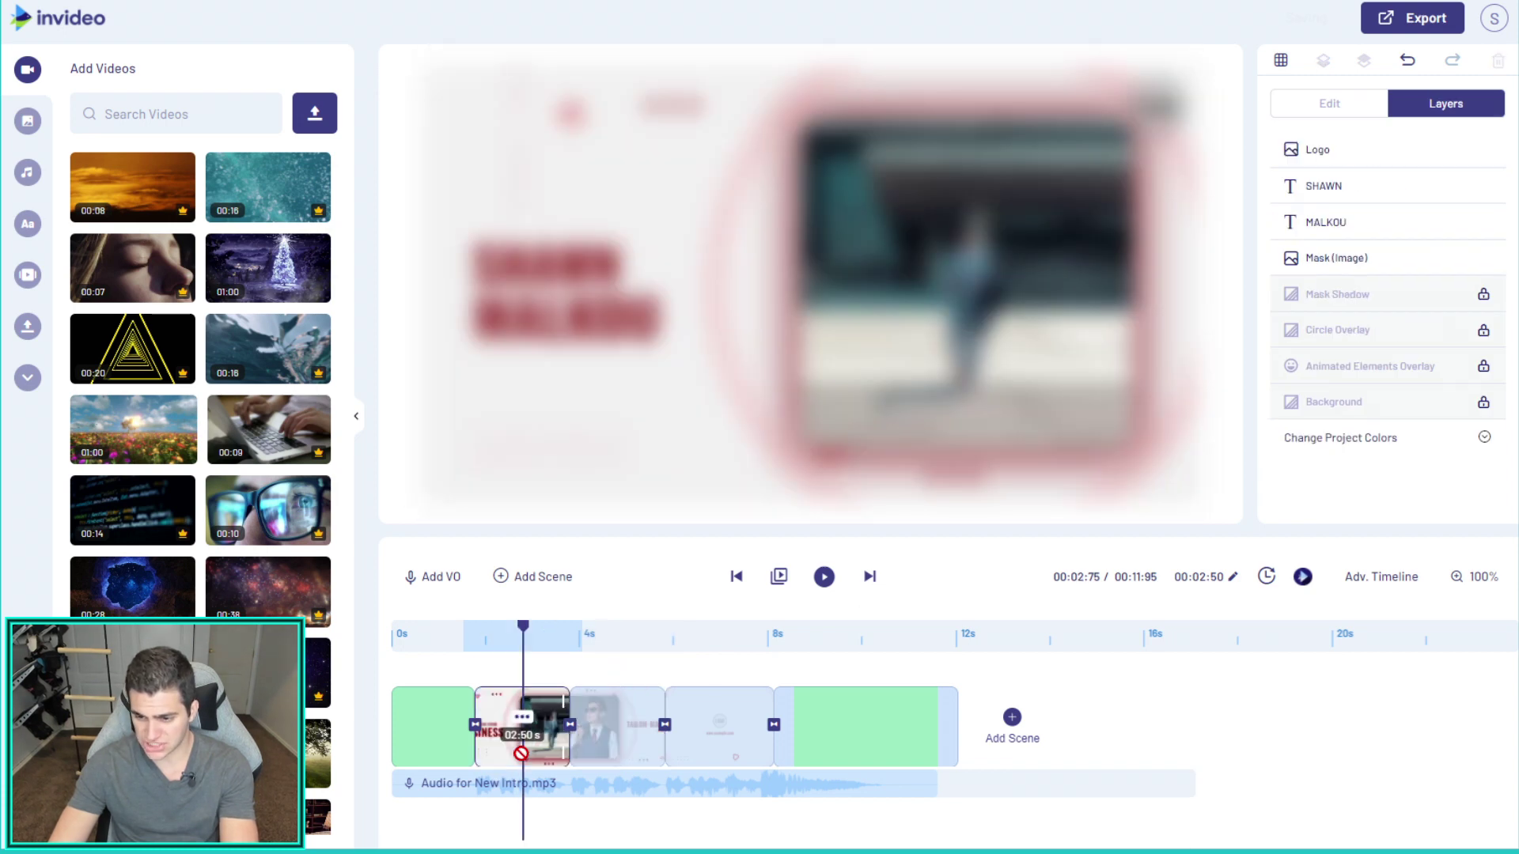
pyautogui.click(1157, 107)
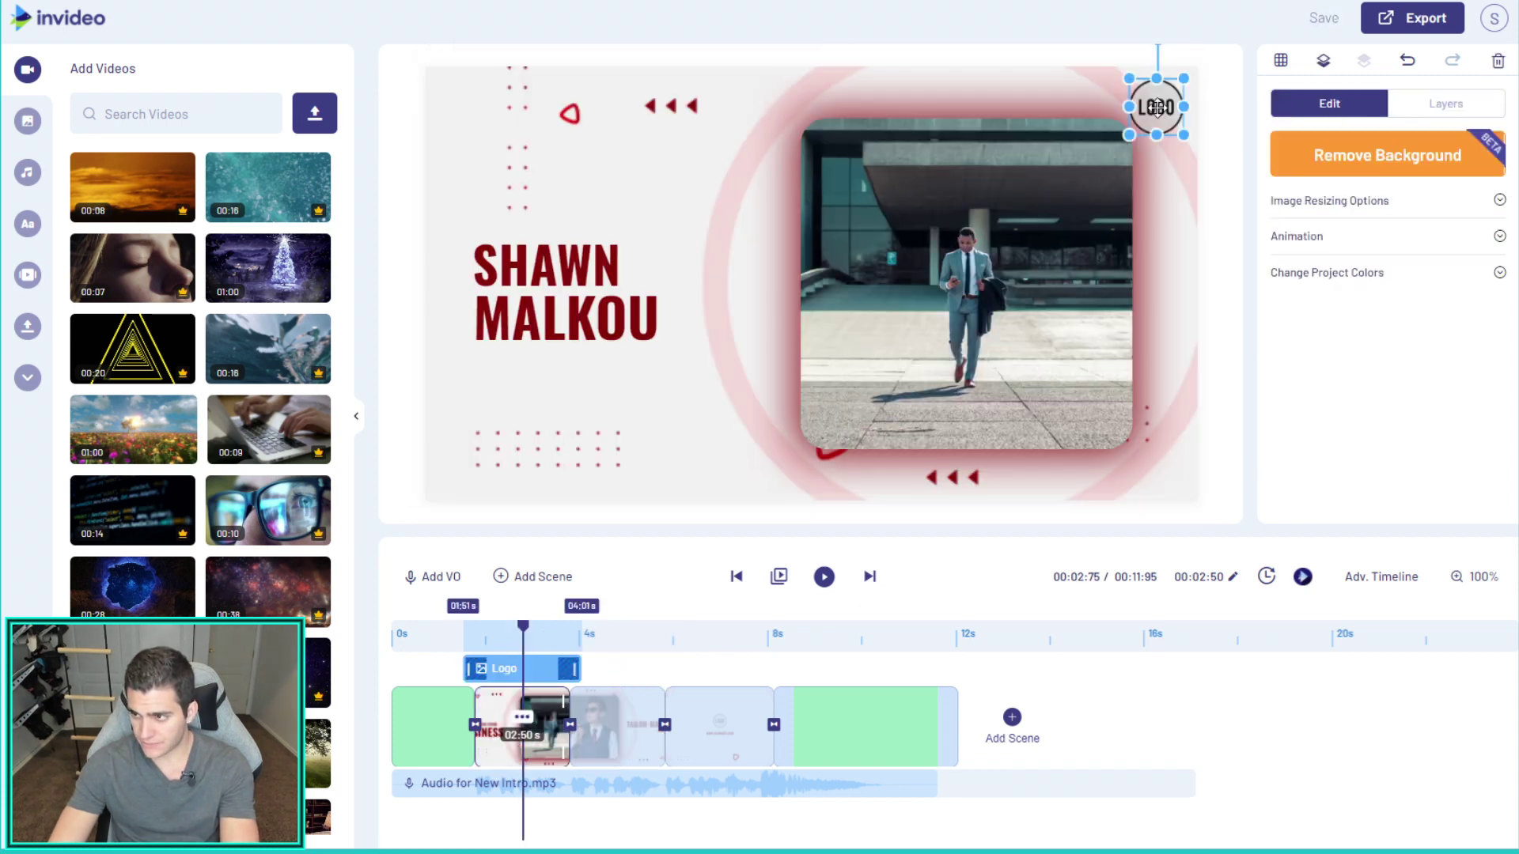
pyautogui.press('Delete')
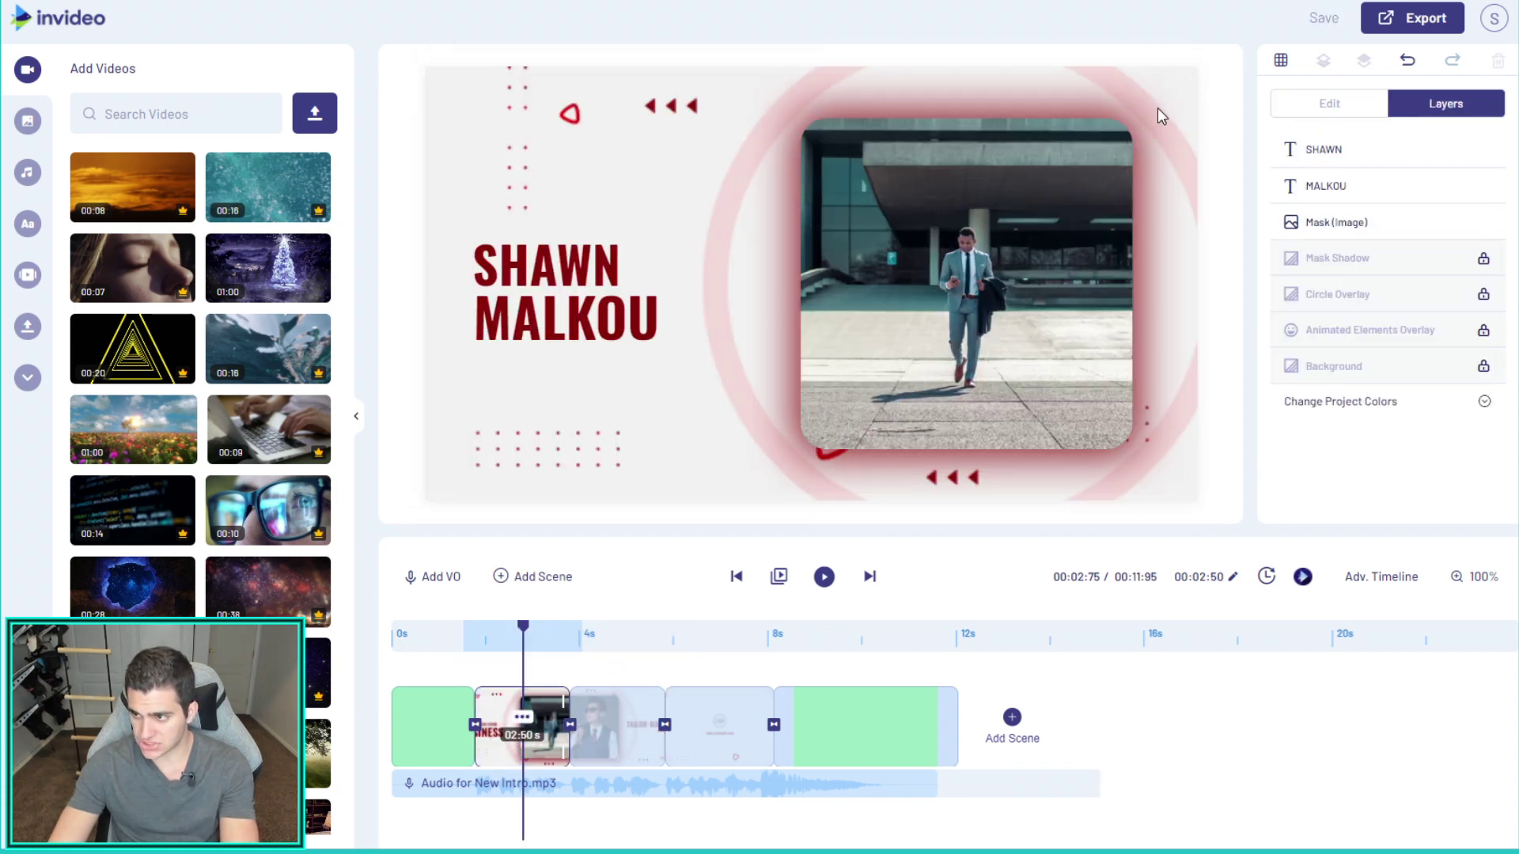
# In the logo scene, move the website text to the left of the canvas and replace it with the presenter's handle in capitals
pyautogui.click(636, 762)
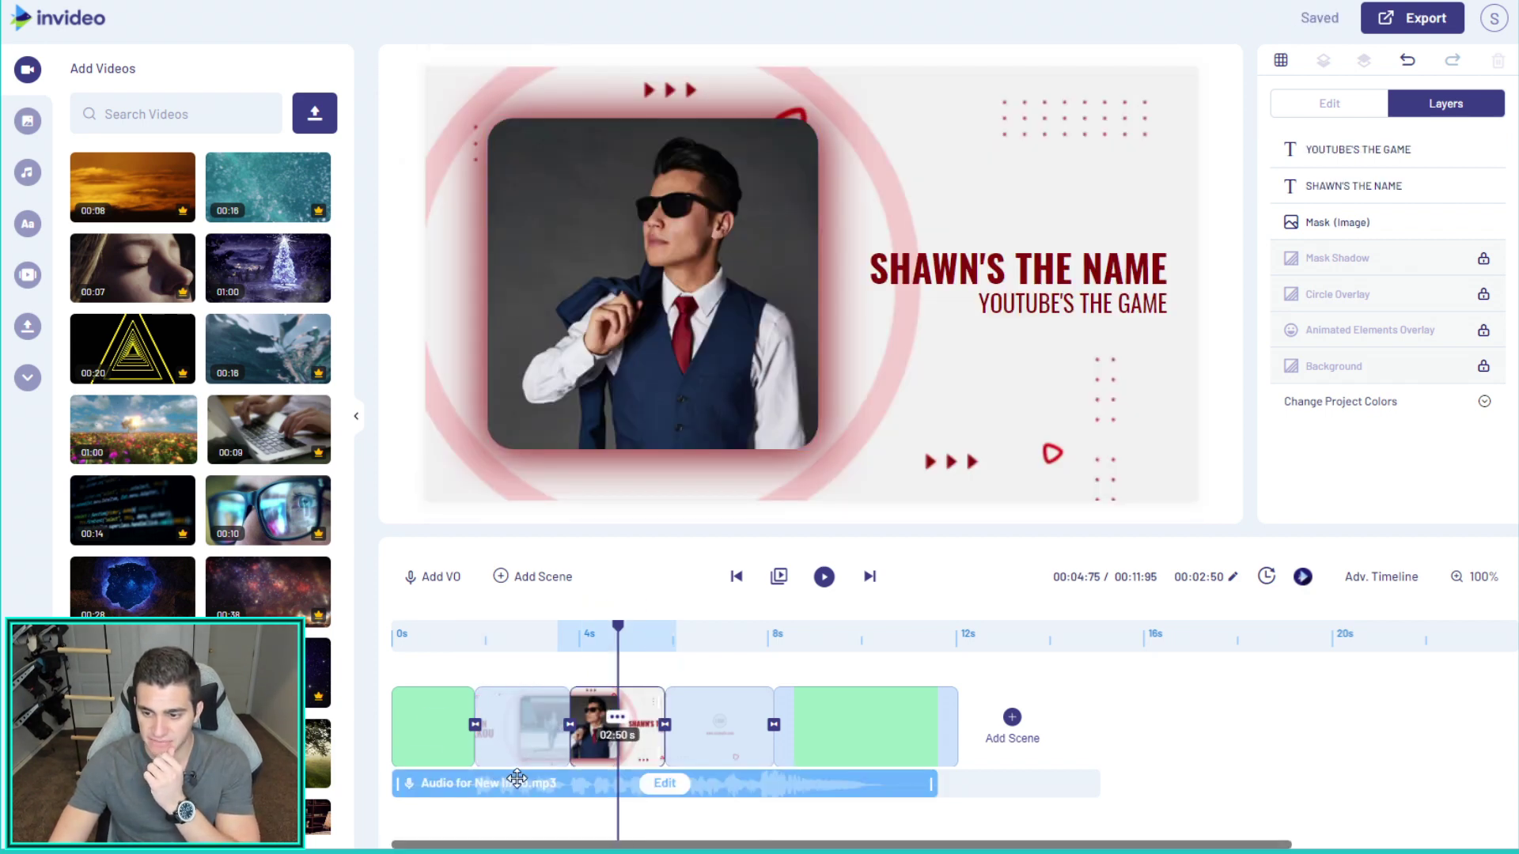
pyautogui.click(733, 761)
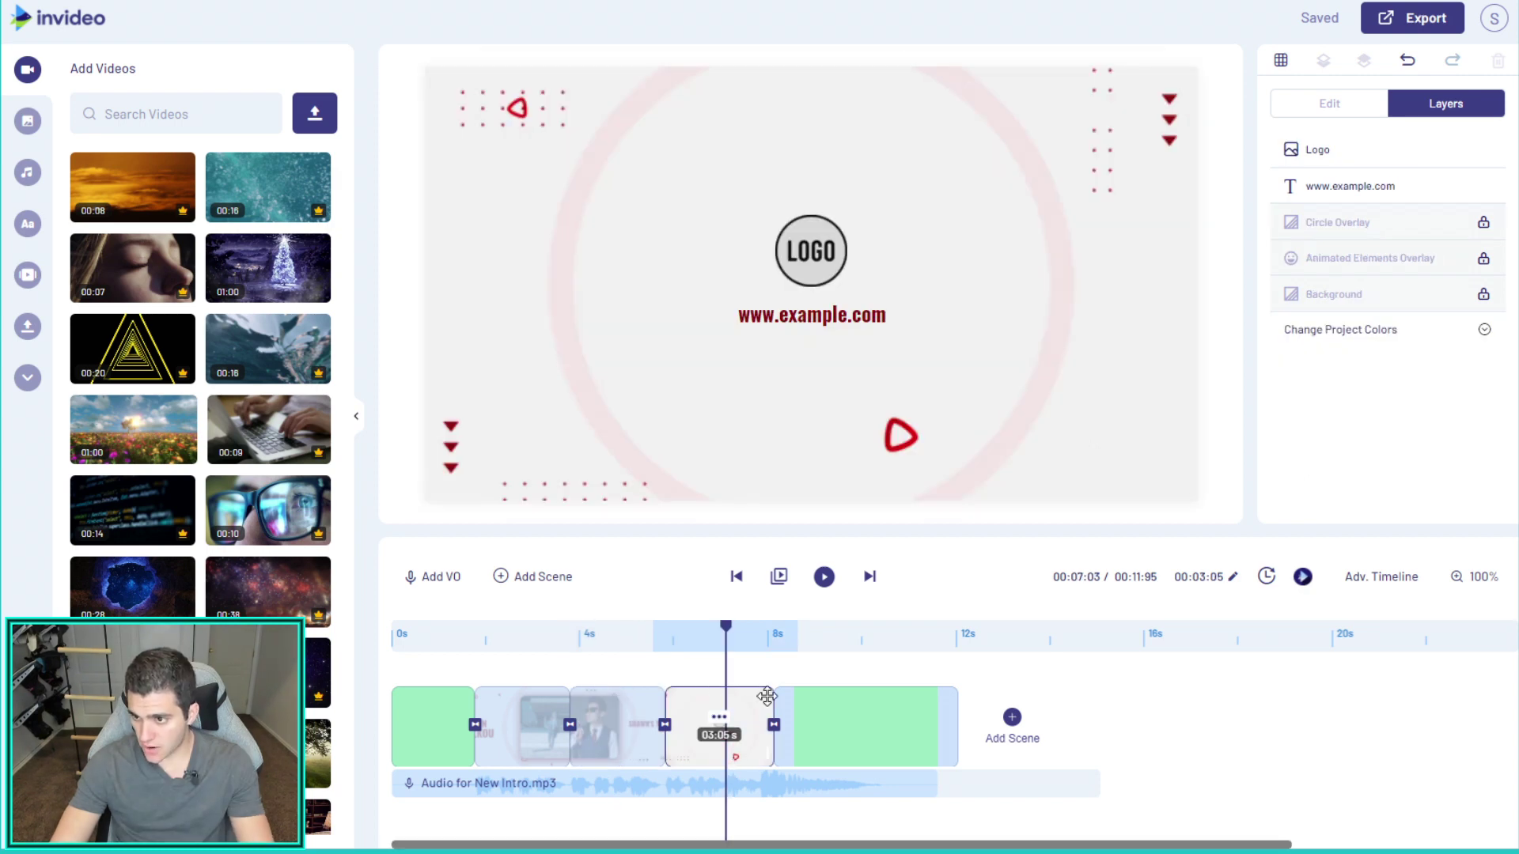
pyautogui.click(805, 315)
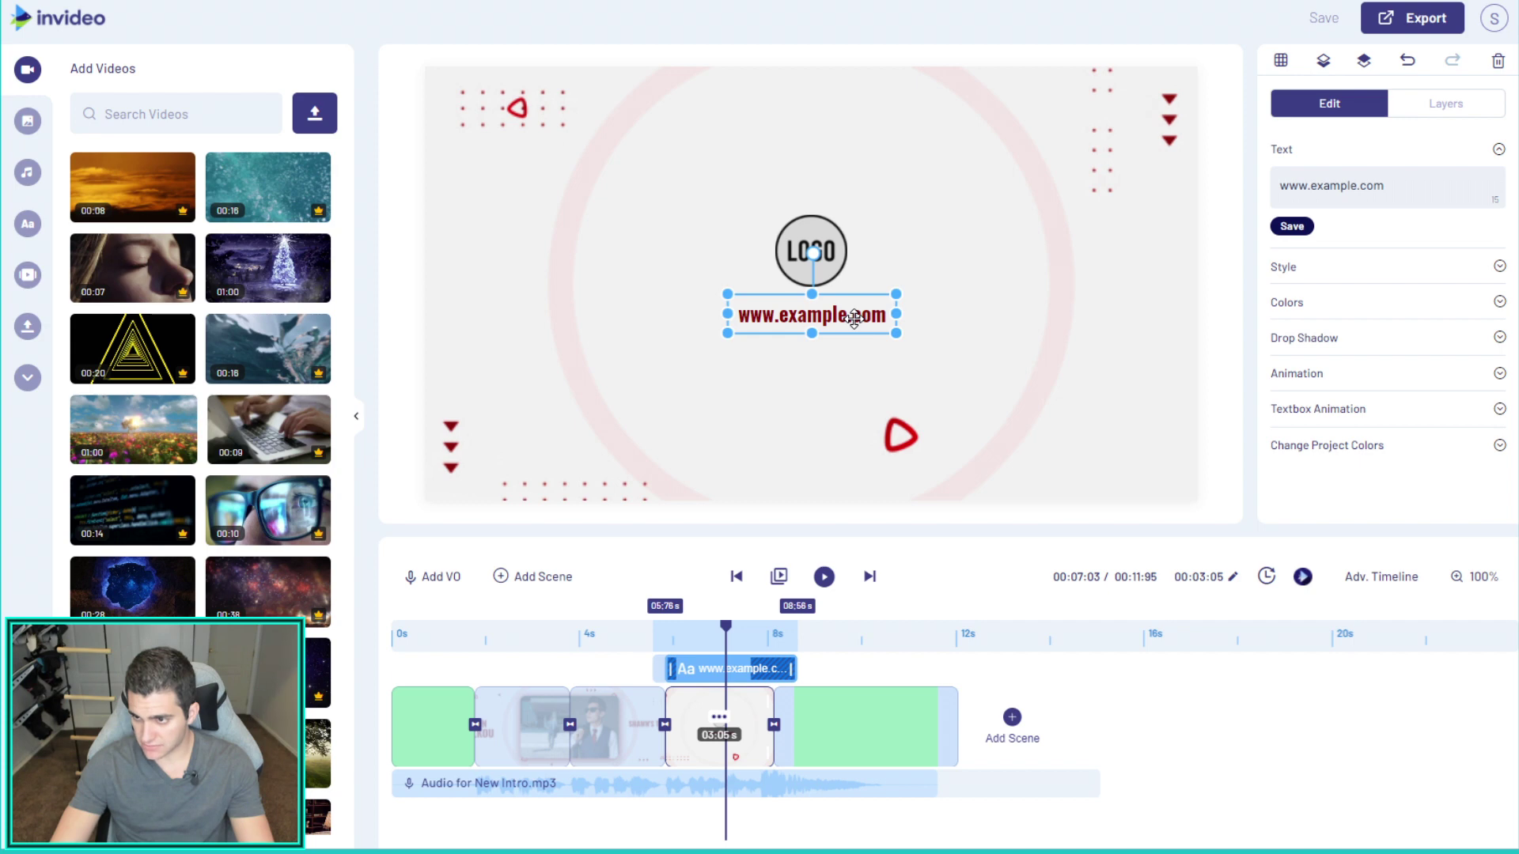
pyautogui.moveTo(857, 310); pyautogui.dragTo(567, 290)
pyautogui.doubleClick(565, 290)
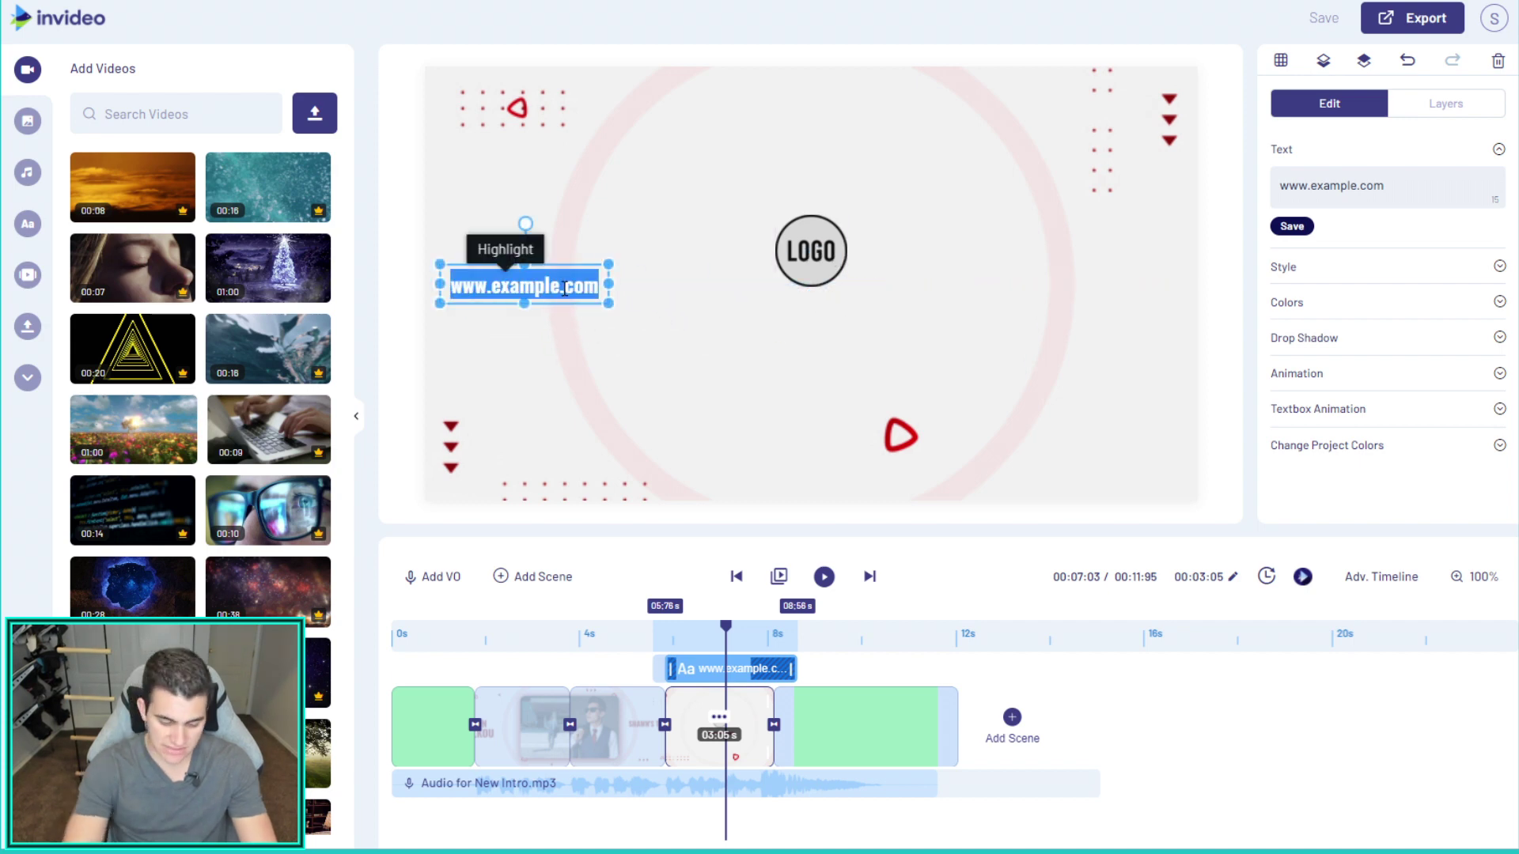
pyautogui.write('@SHAWNMALKOU')
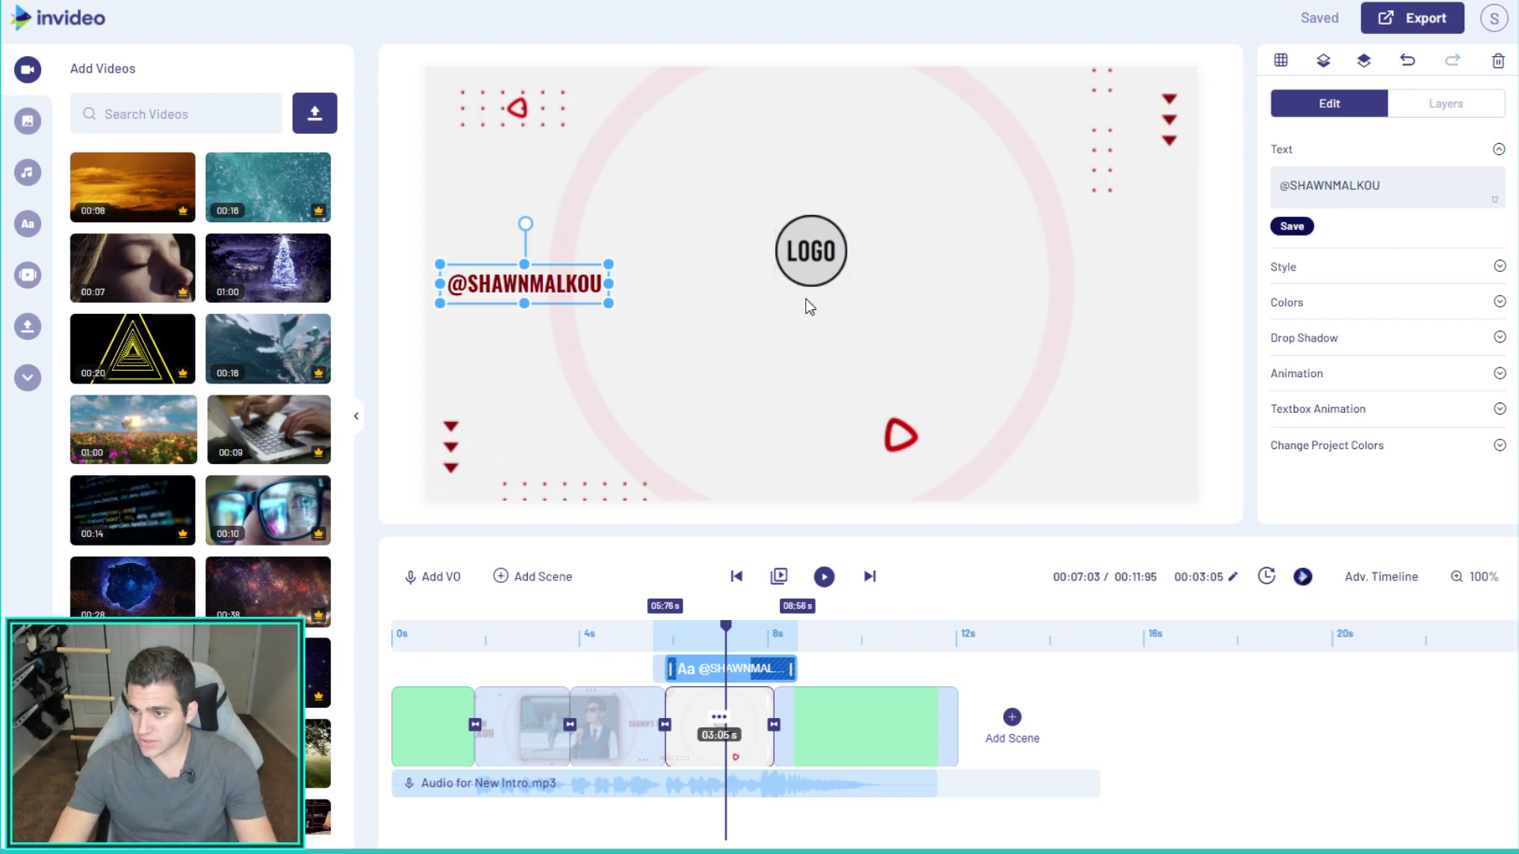
# Upload Play Button.png, drone.mp4 and Footage.mp4 to the personal uploads for use in the intro
pyautogui.click(817, 264)
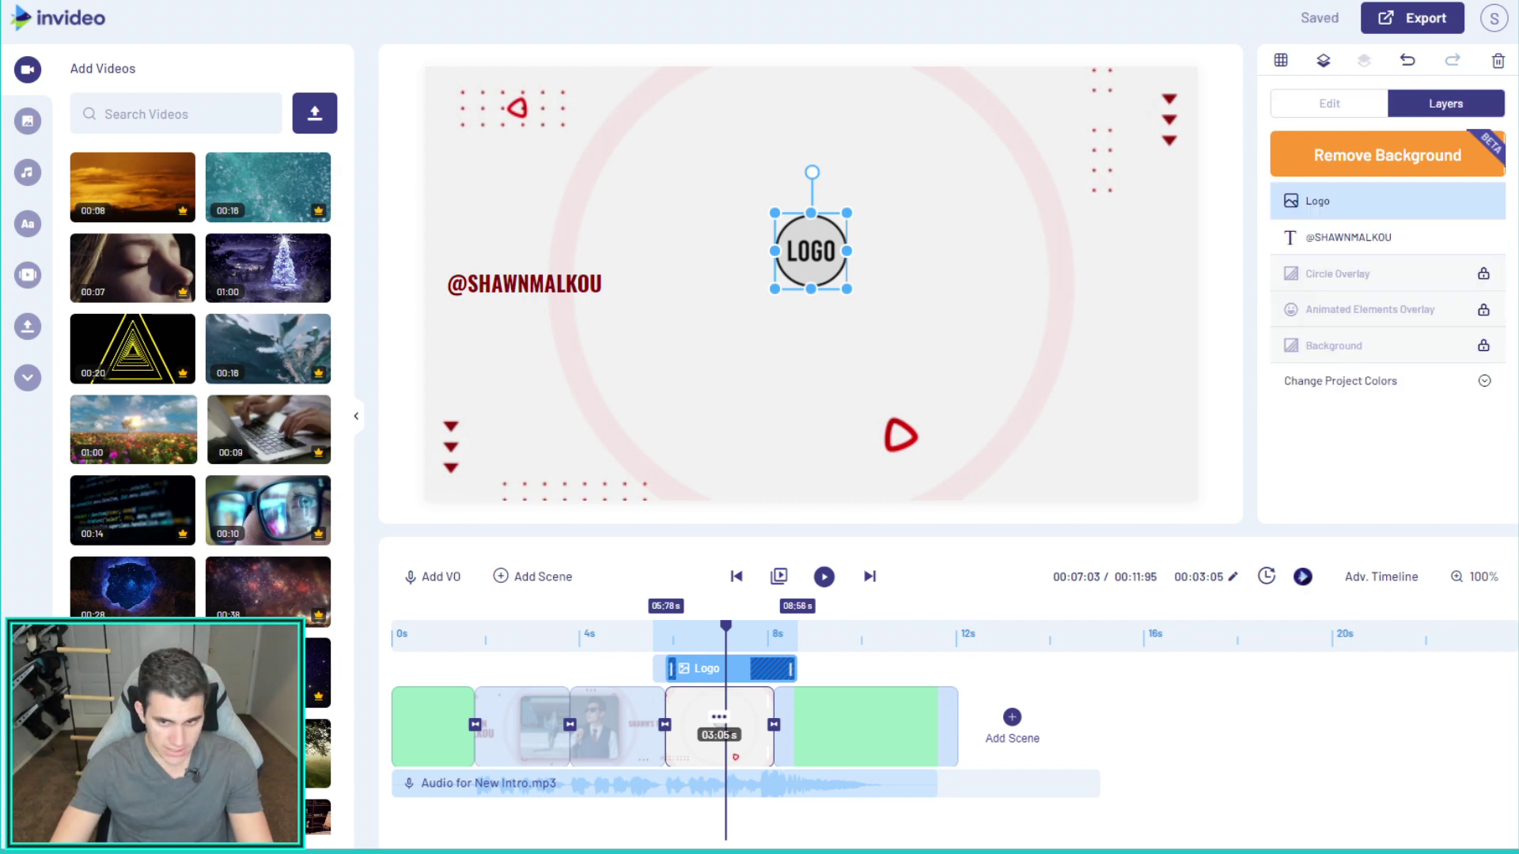
pyautogui.moveTo(33, 475); pyautogui.dragTo(198, 384)
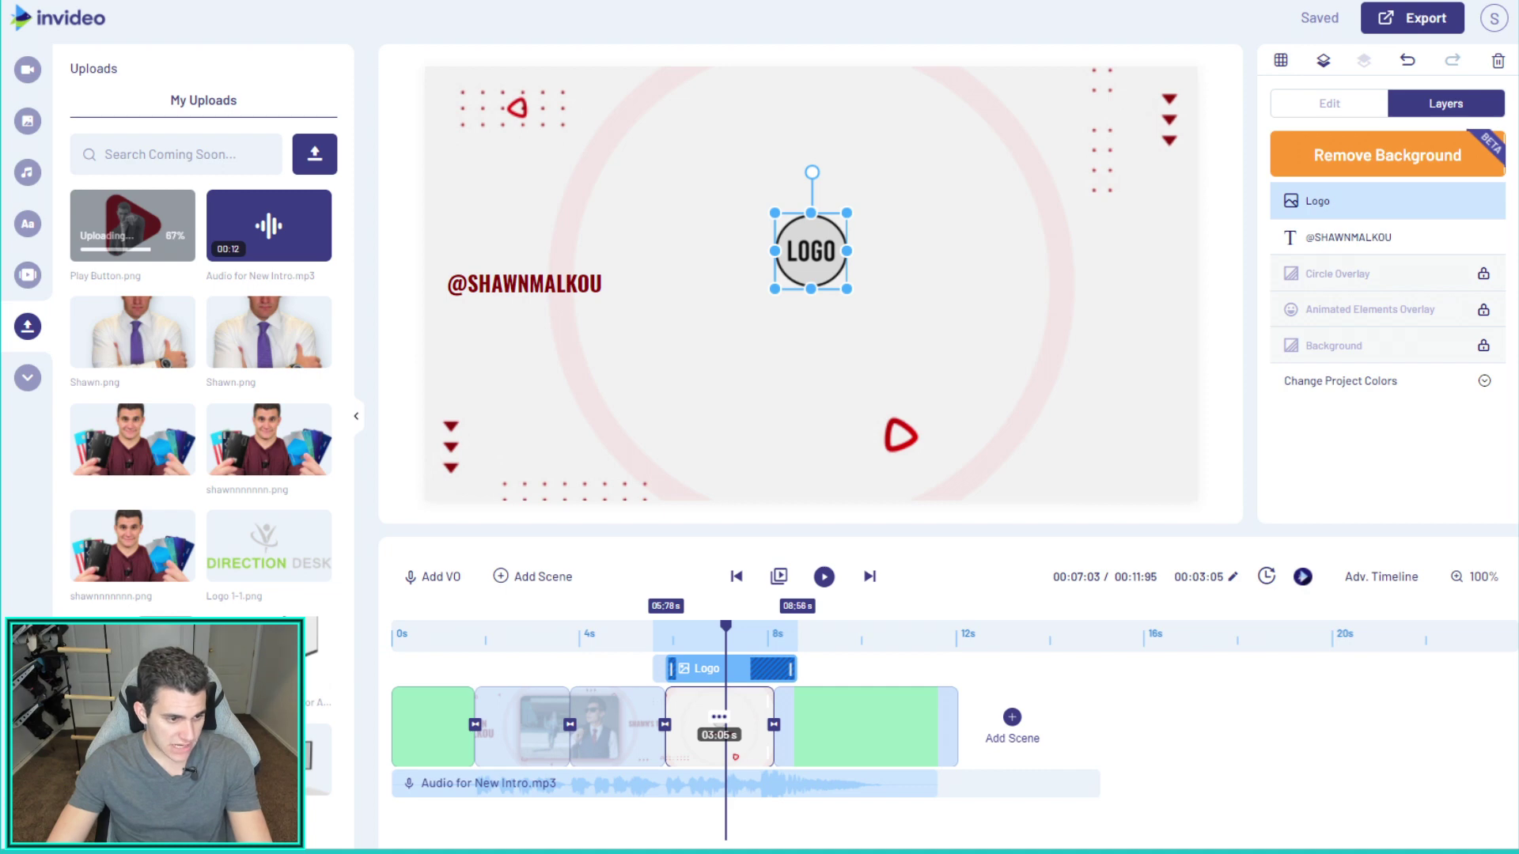
pyautogui.moveTo(159, 329); pyautogui.dragTo(161, 338)
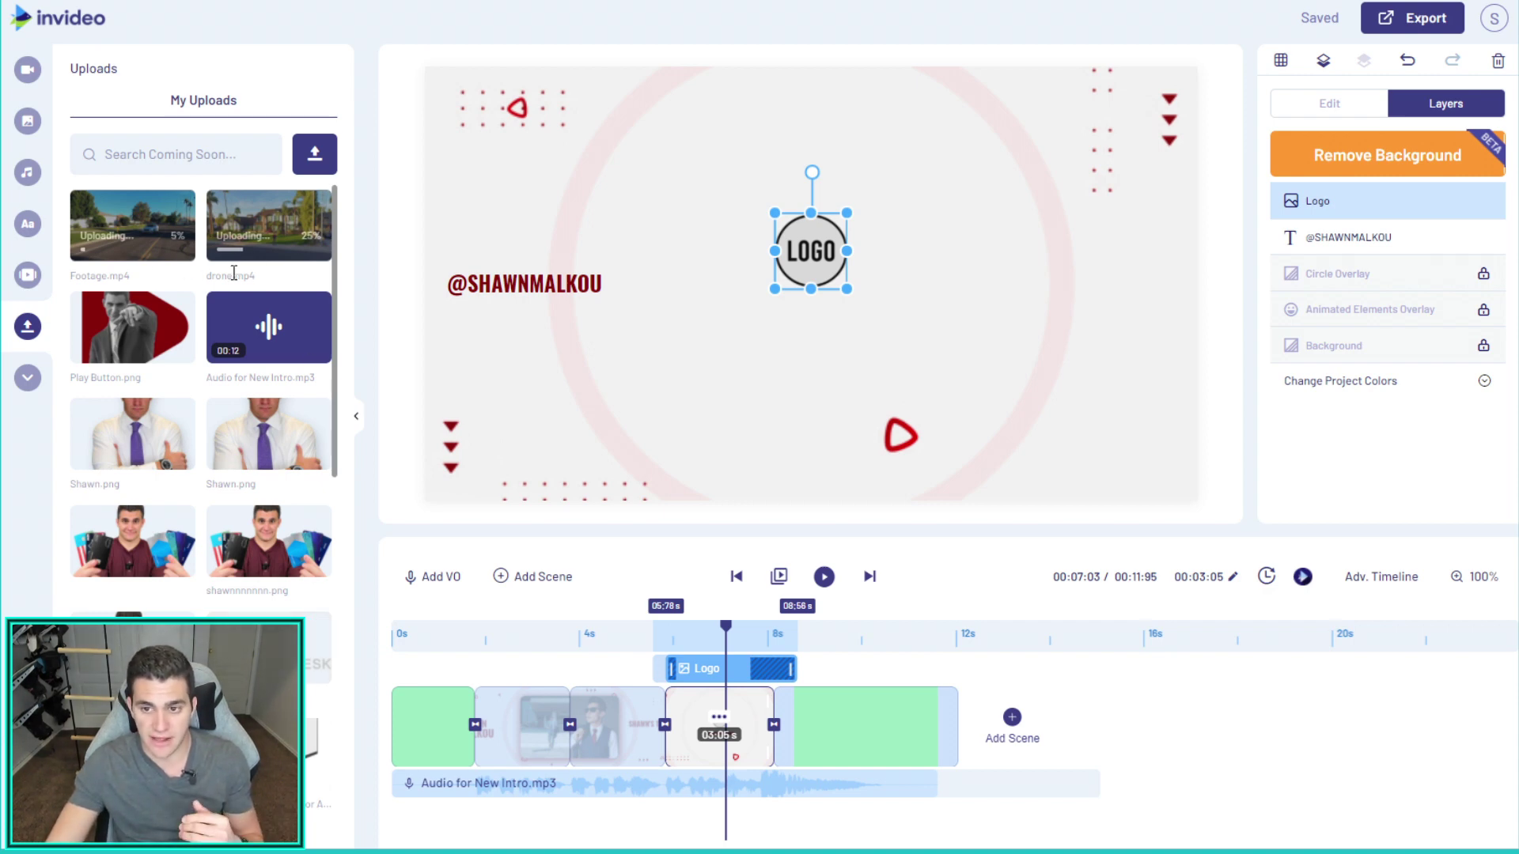
# Replace the logo placeholder with Play Button.png, center it in the scene and scale it down slightly
pyautogui.moveTo(142, 348); pyautogui.dragTo(821, 251)
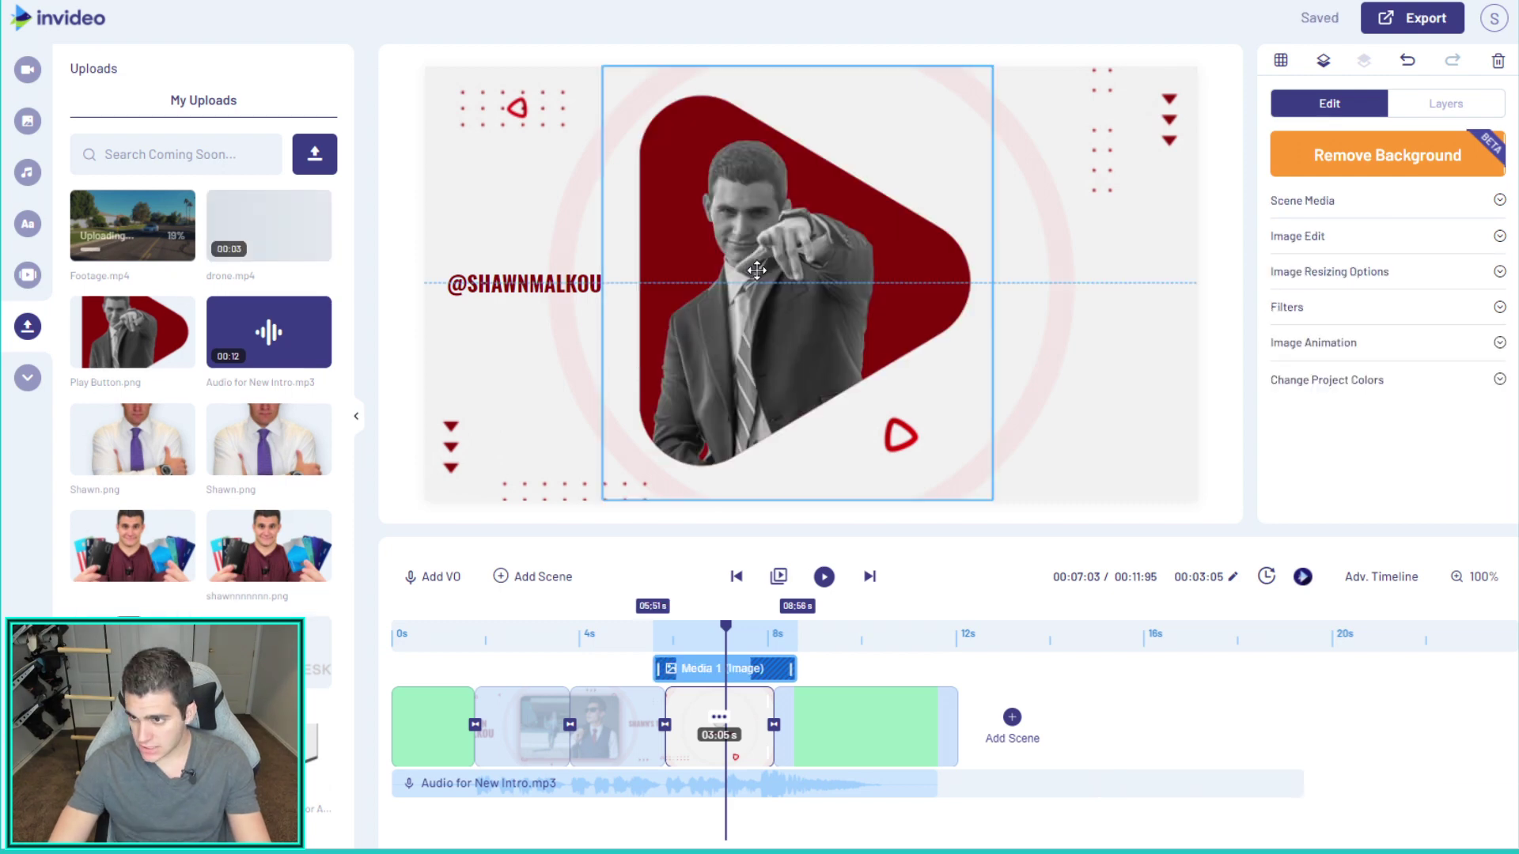
pyautogui.moveTo(771, 266); pyautogui.dragTo(768, 270)
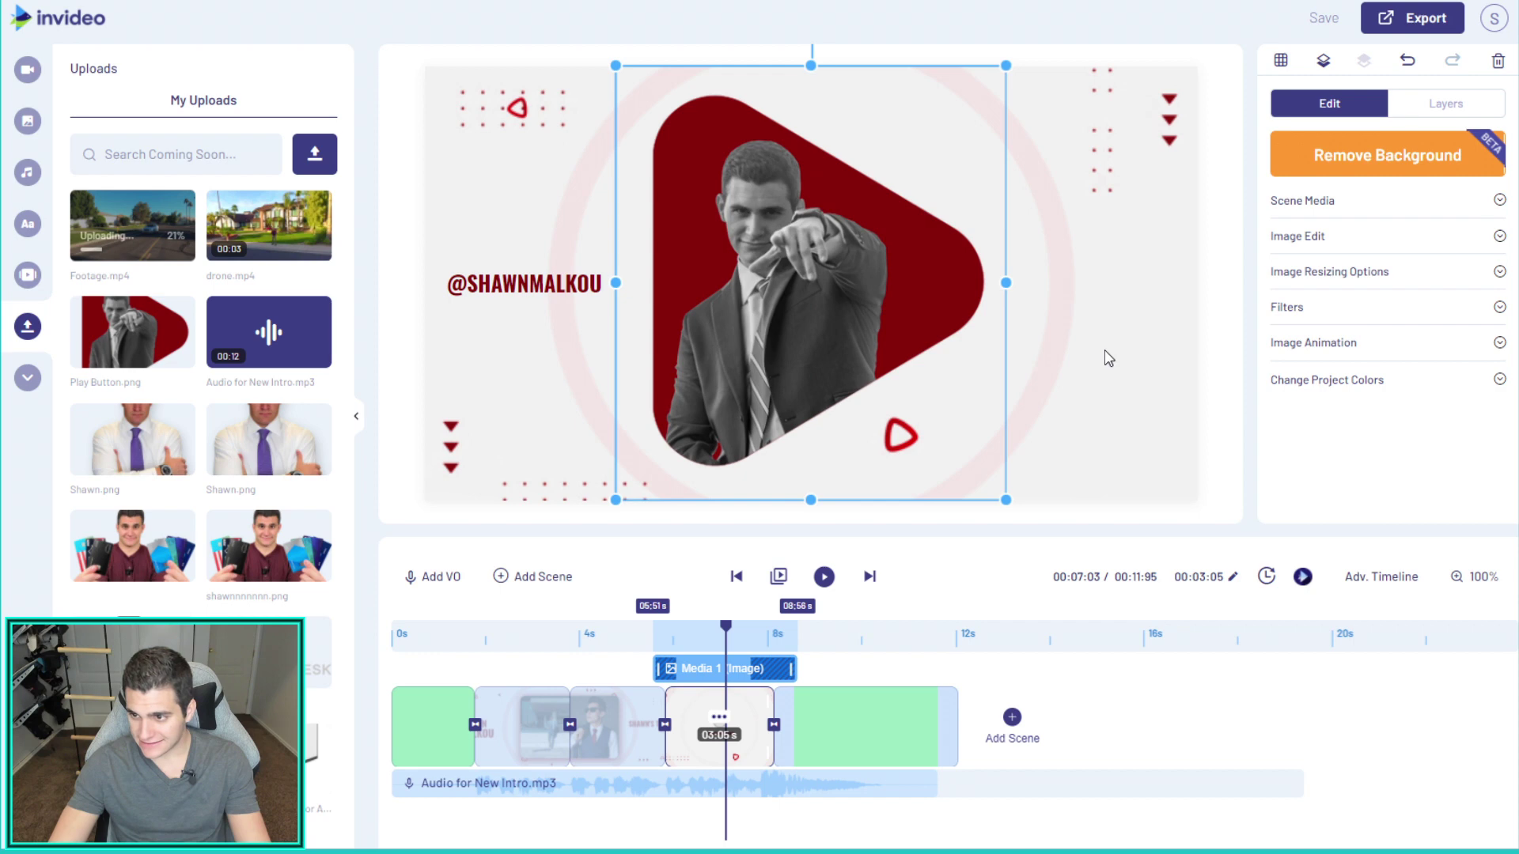
pyautogui.click(1389, 103)
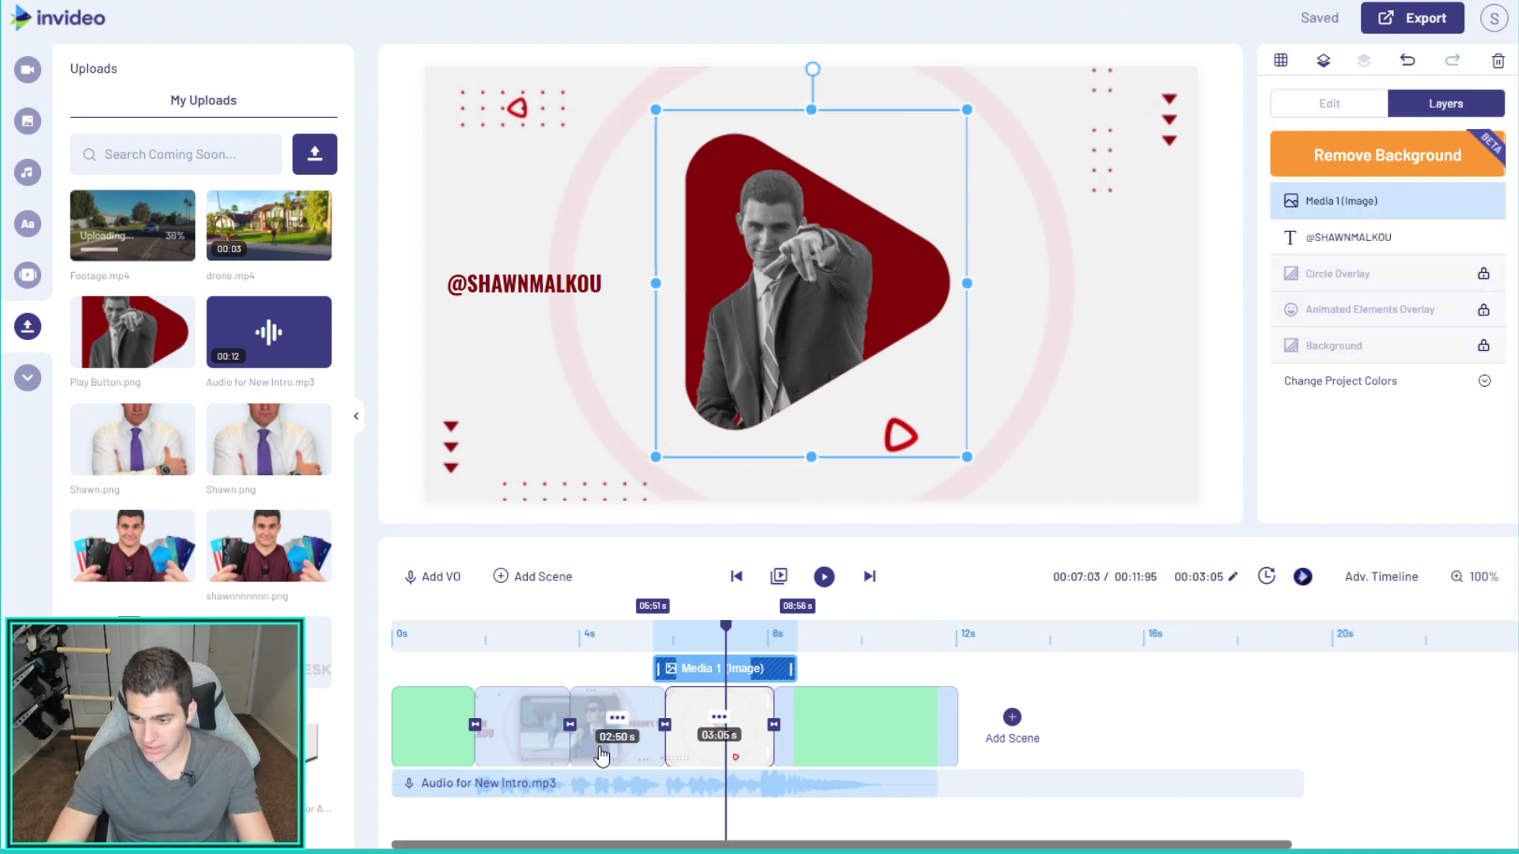
# Replace the picture of the man in sunglasses with the full drone.mp4 video and play the scene to check it
pyautogui.click(601, 755)
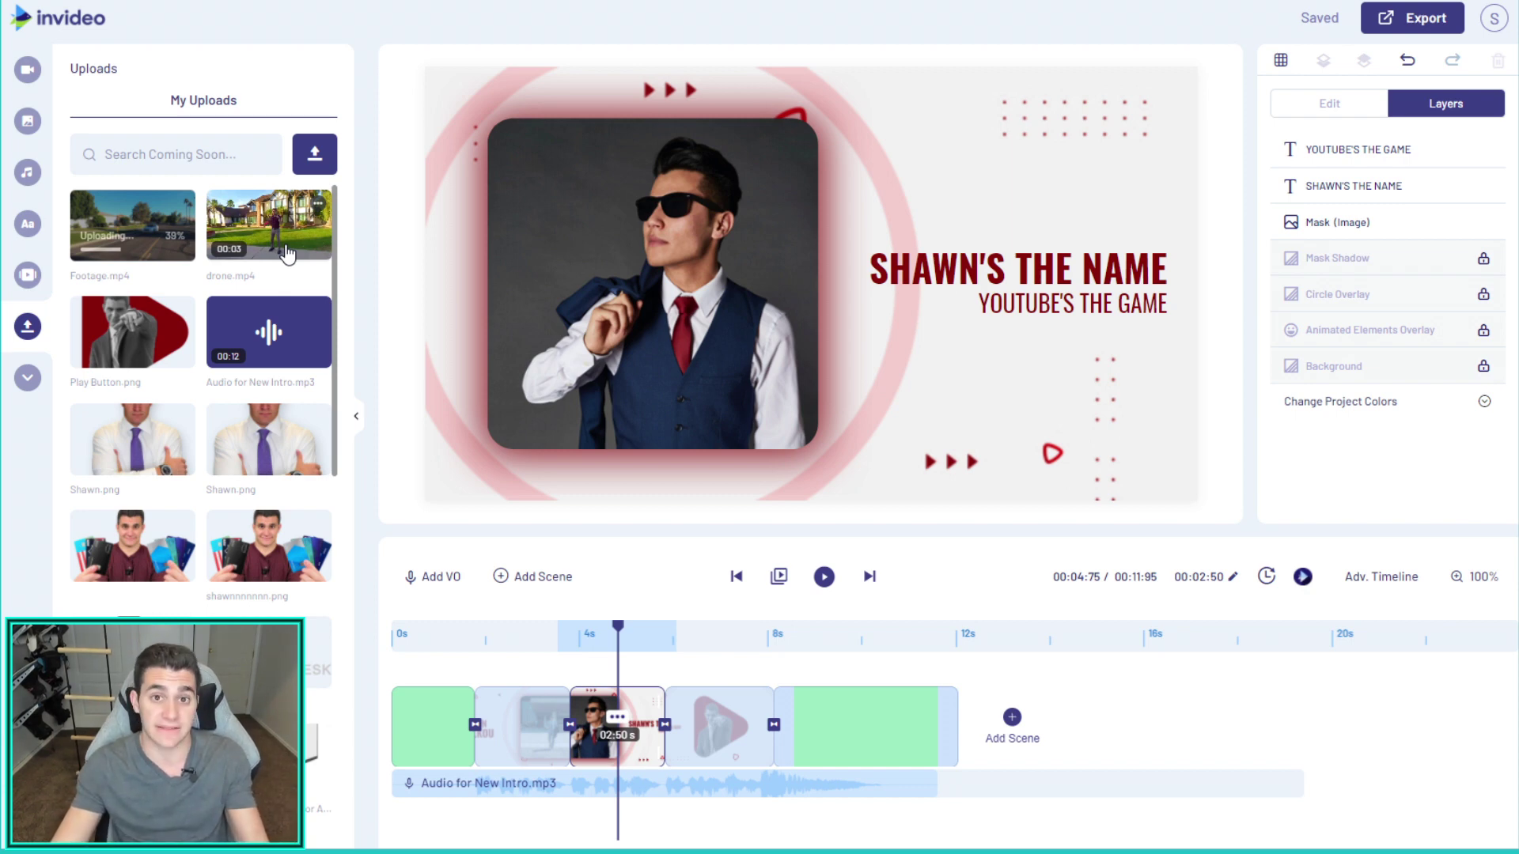
pyautogui.moveTo(269, 237); pyautogui.dragTo(636, 307)
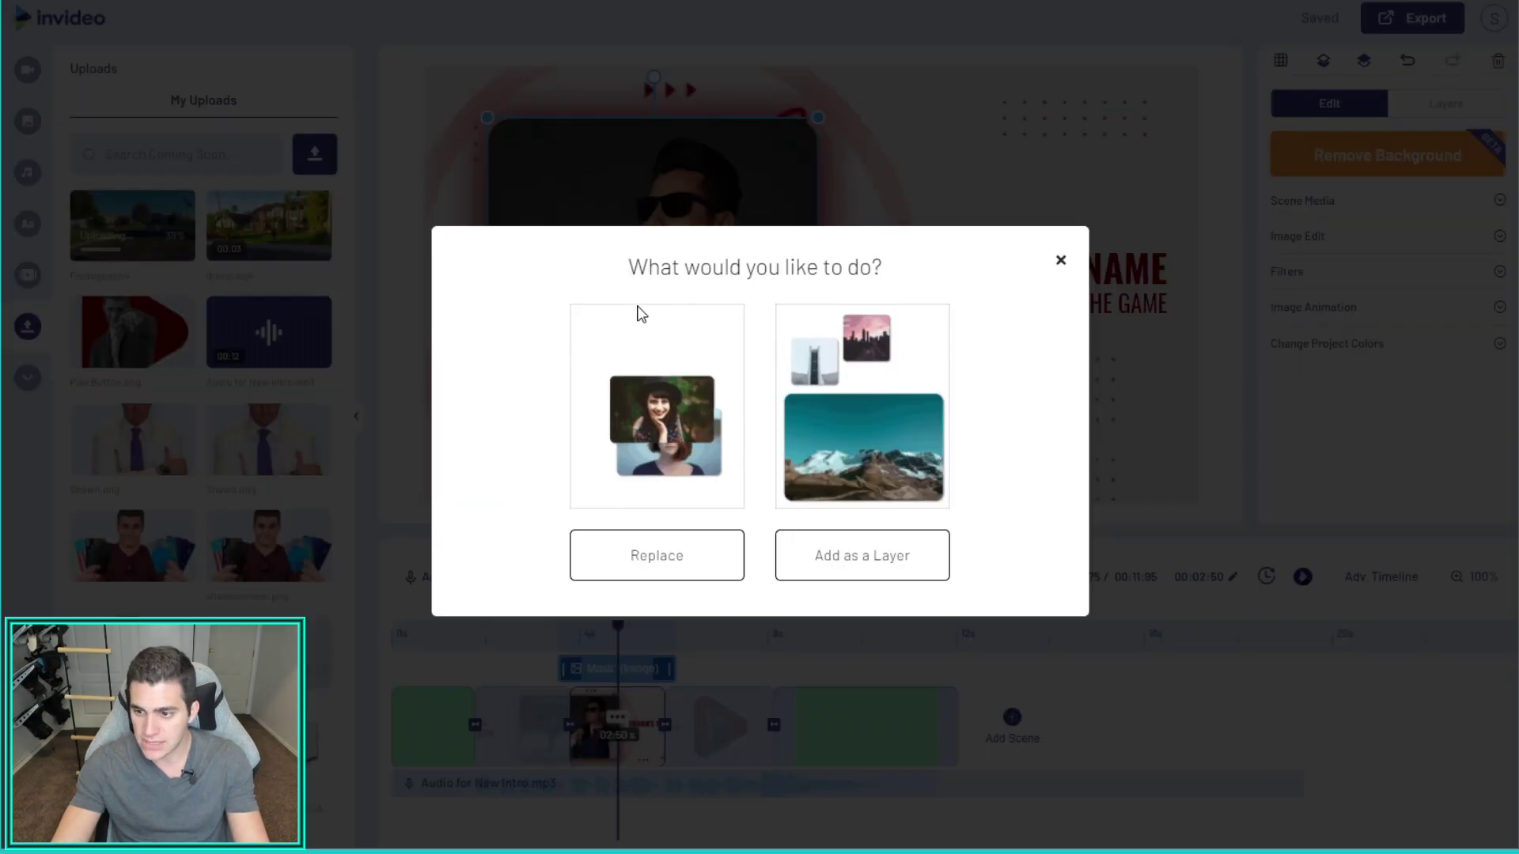
pyautogui.click(676, 563)
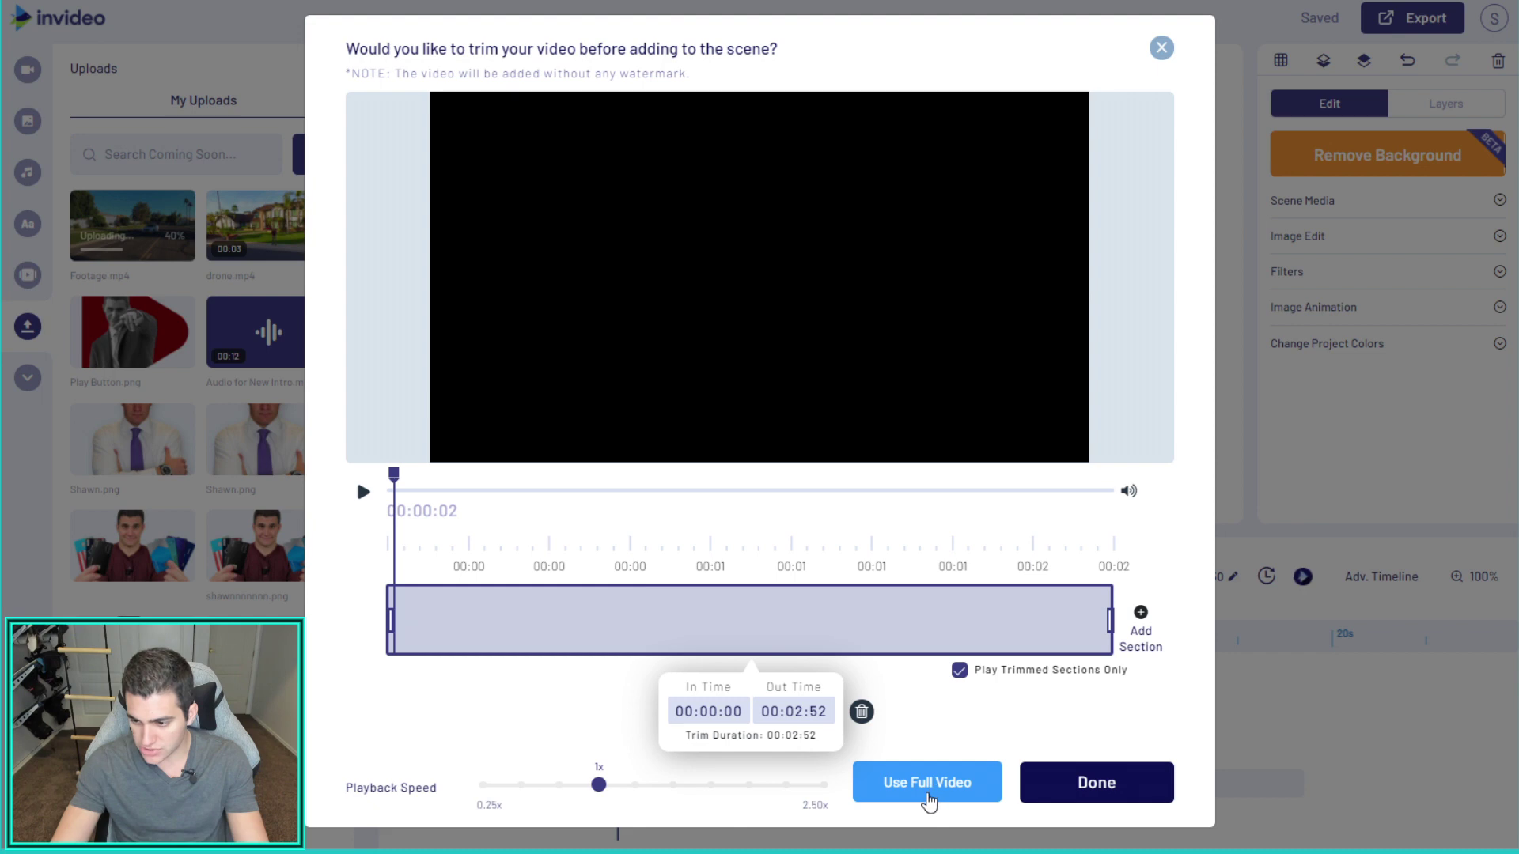
pyautogui.click(927, 790)
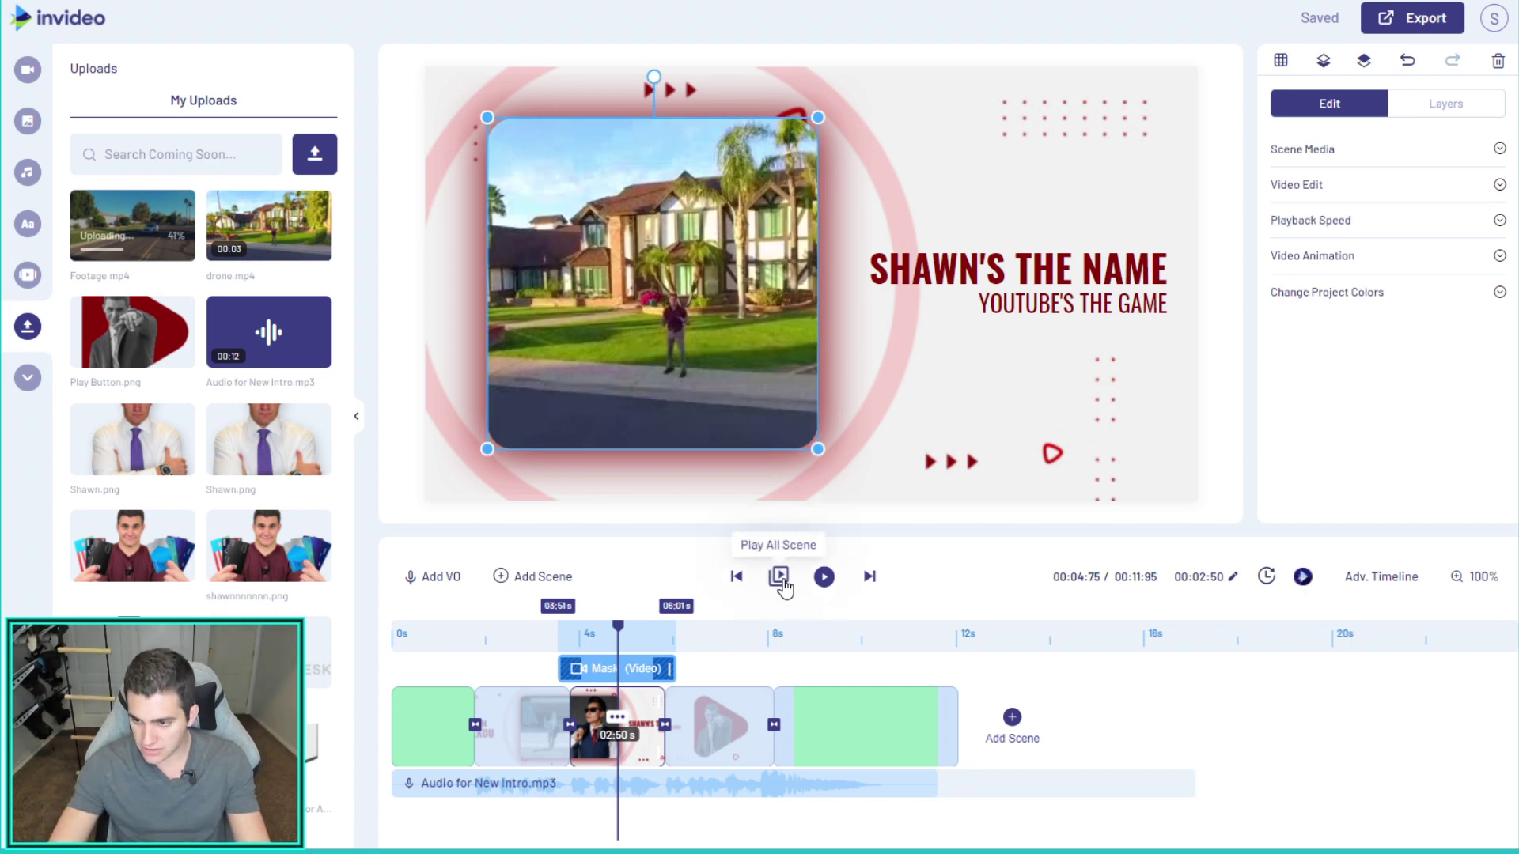
pyautogui.click(824, 577)
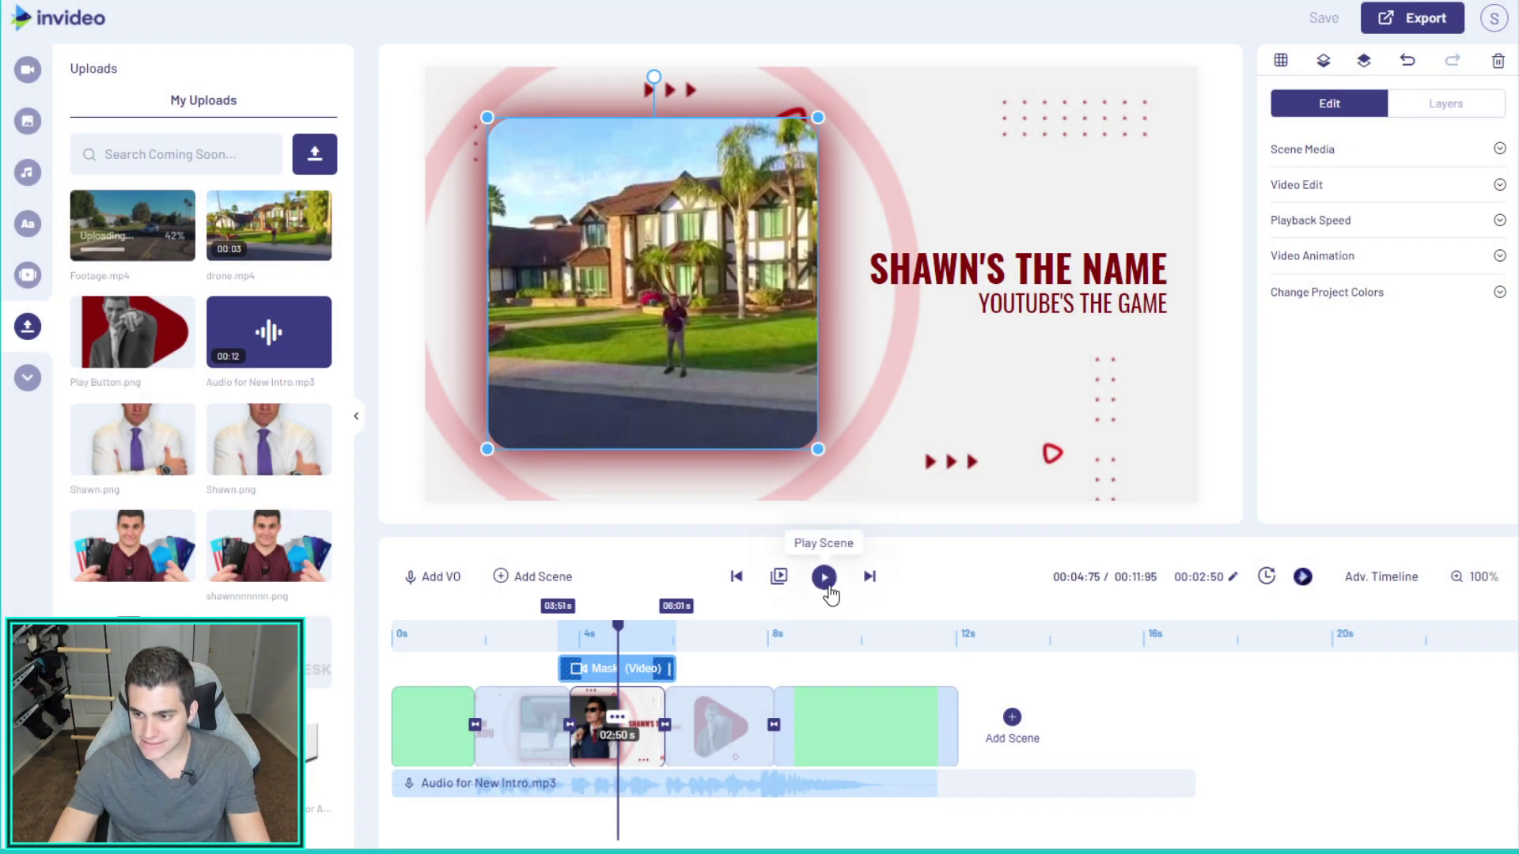
pyautogui.click(825, 578)
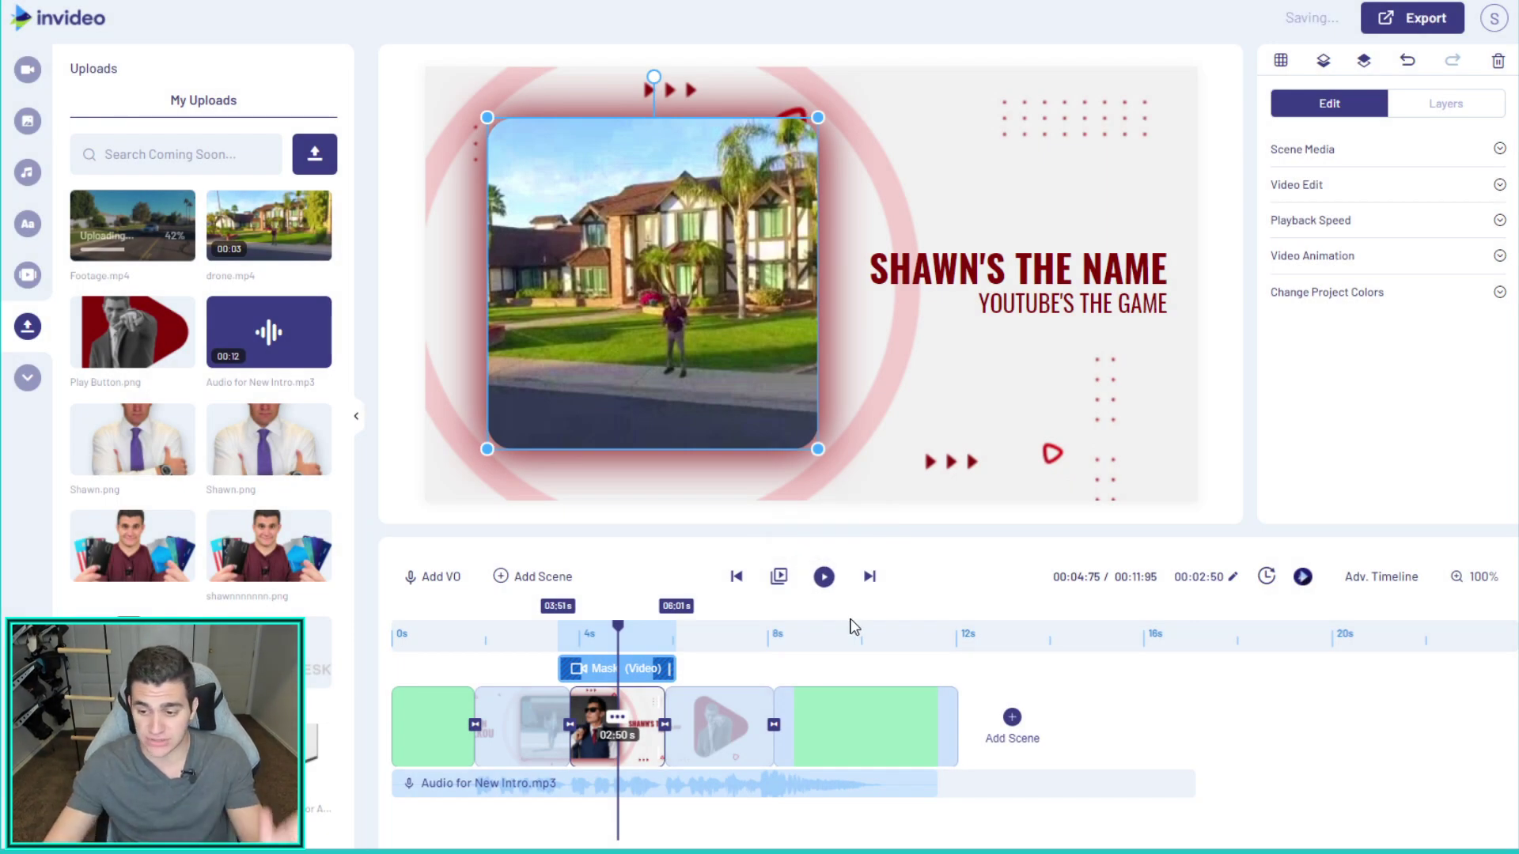
# Choose Footage.mp4 as the replacement for the walking businessman picture in the first name scene
pyautogui.click(531, 758)
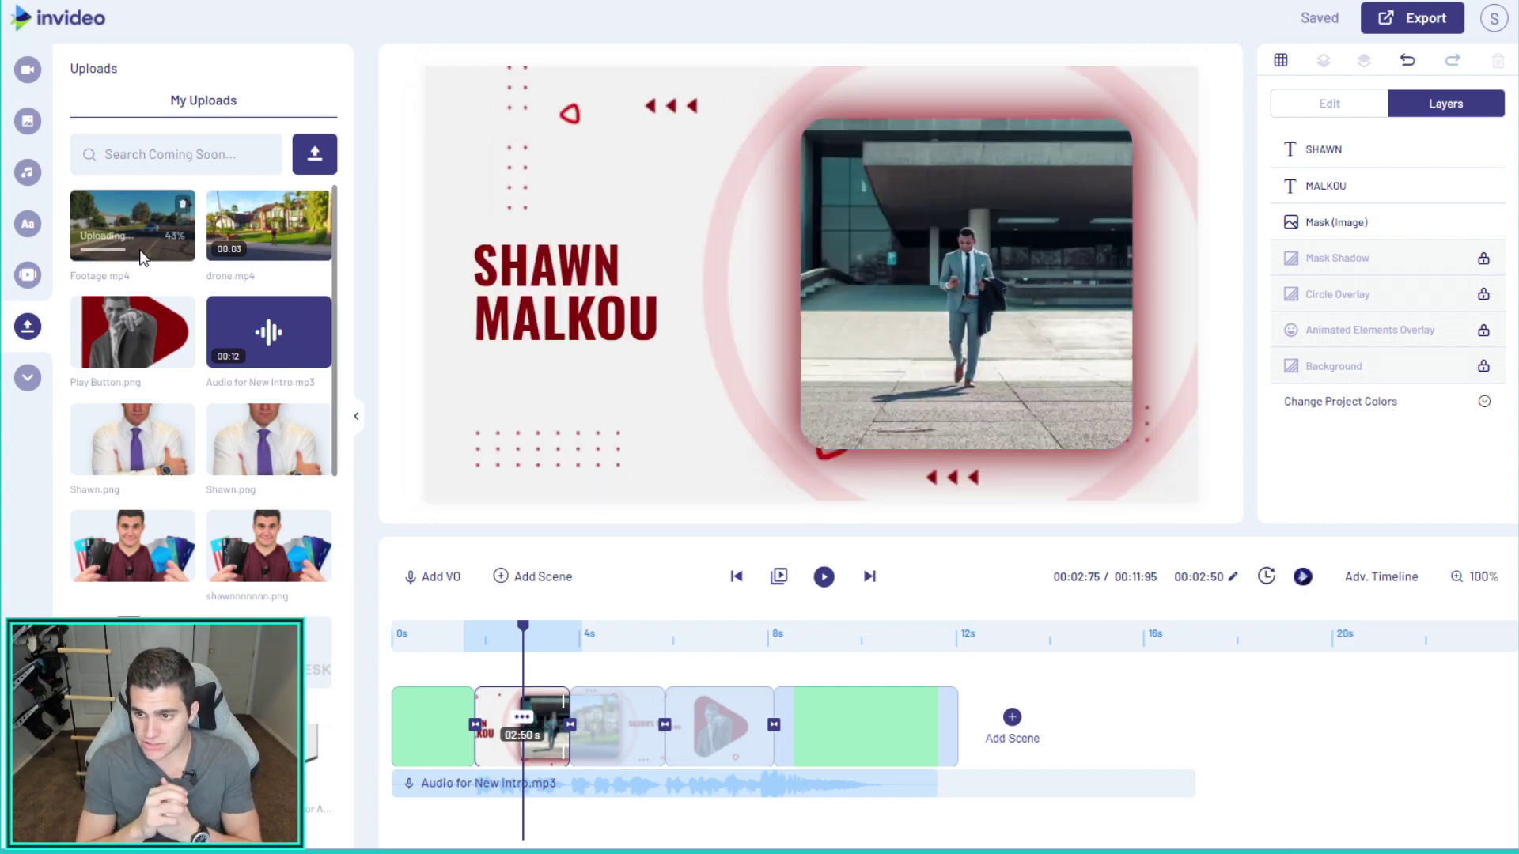
pyautogui.click(435, 727)
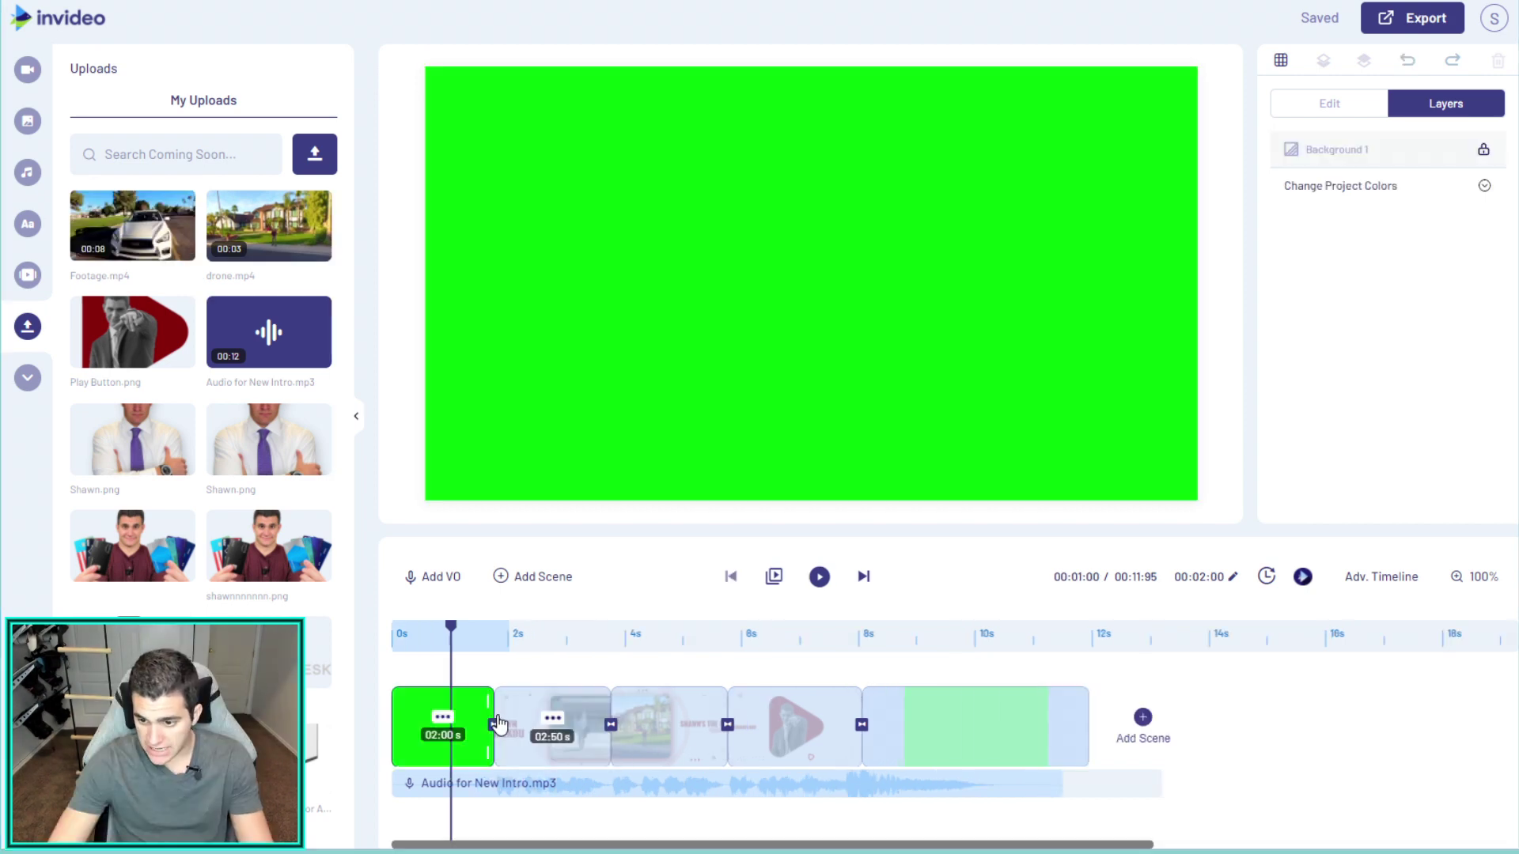
pyautogui.click(583, 726)
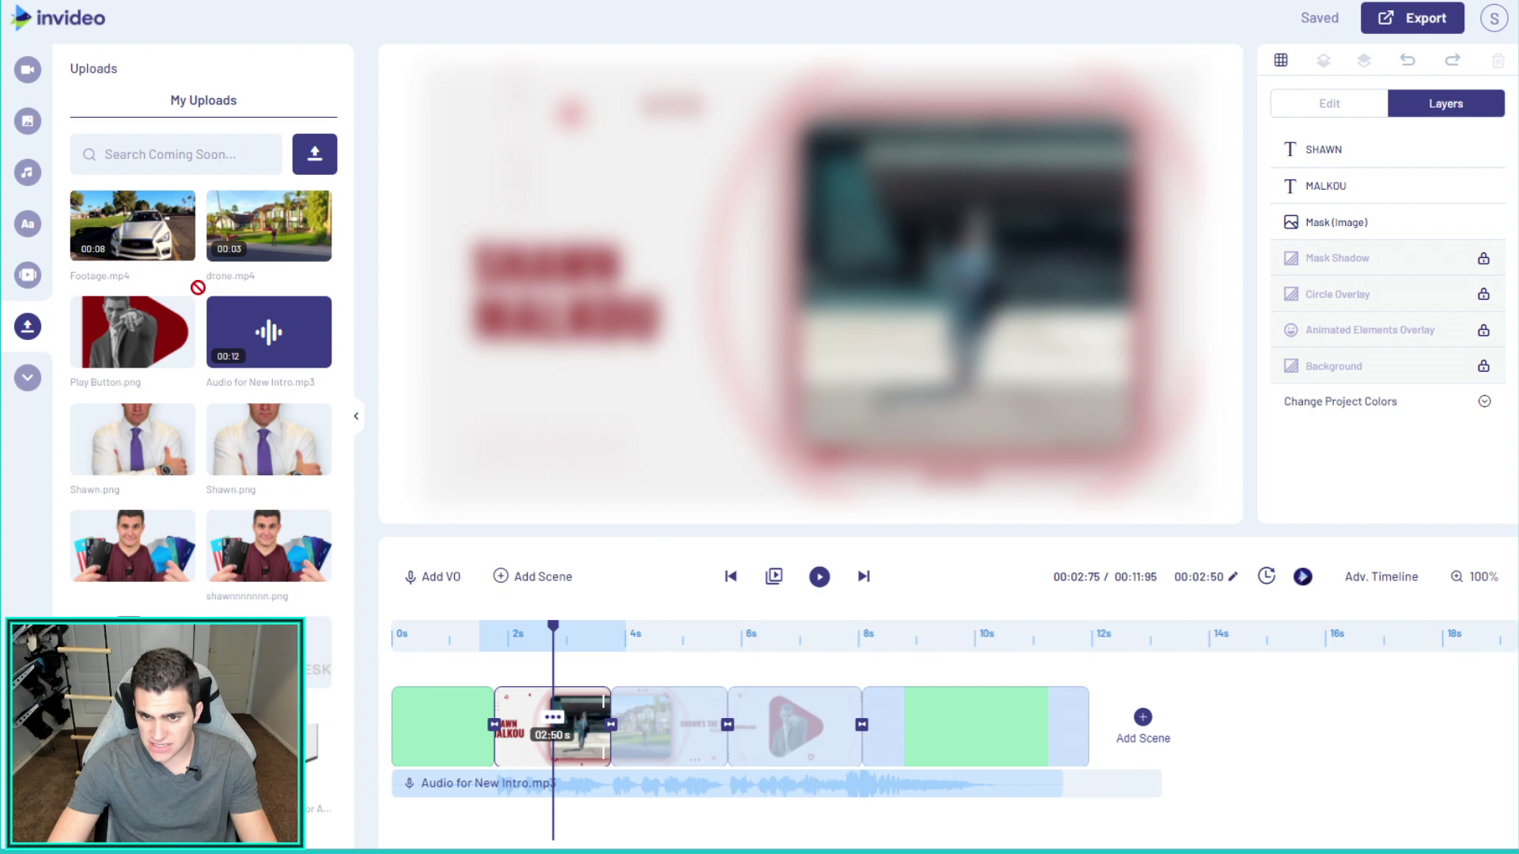
pyautogui.moveTo(145, 239)
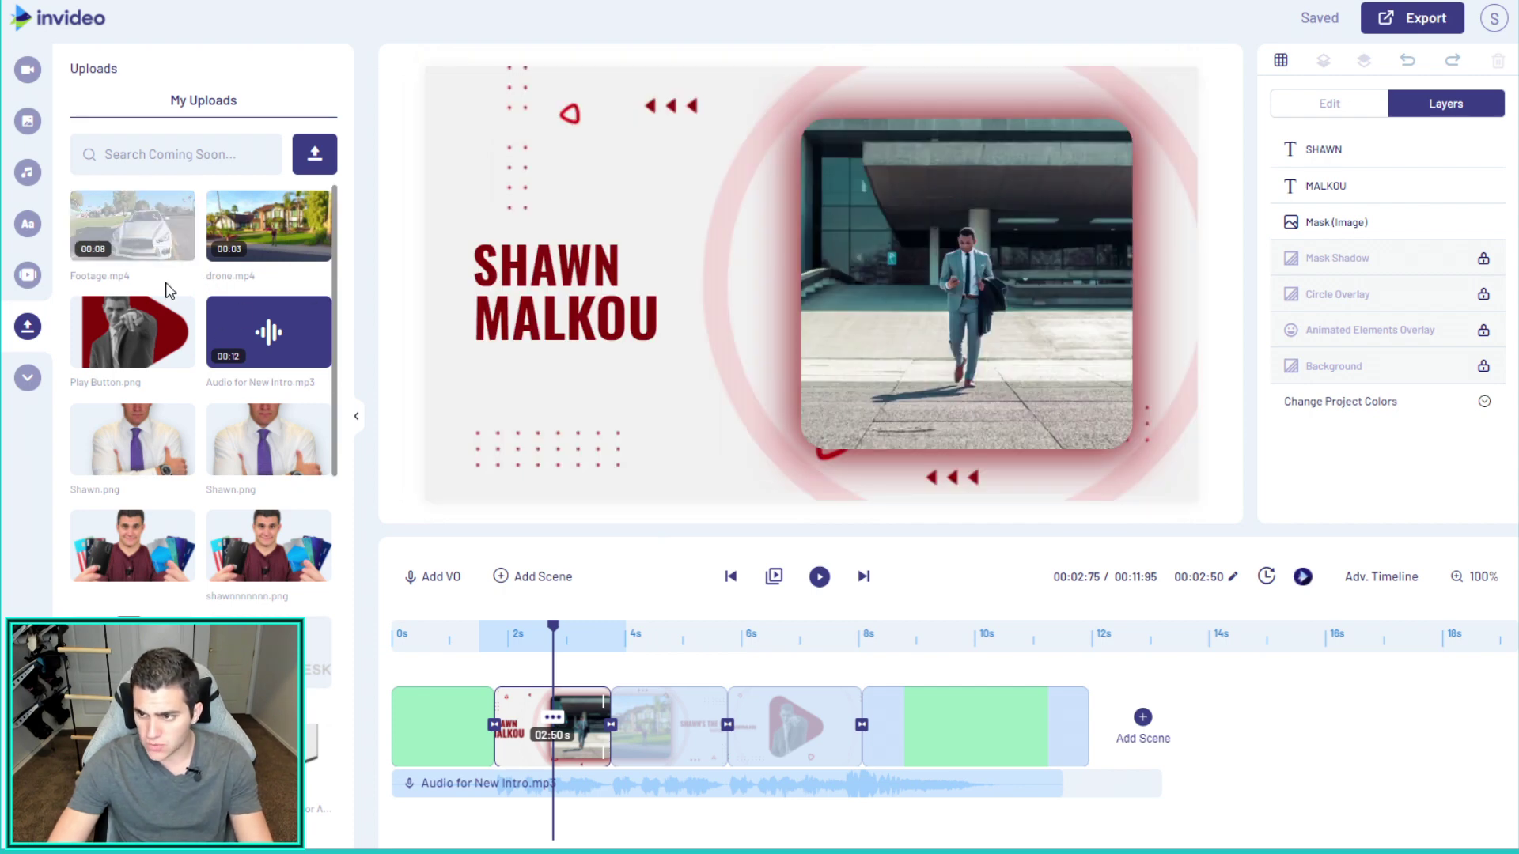
pyautogui.moveTo(144, 239); pyautogui.dragTo(959, 295)
pyautogui.click(659, 558)
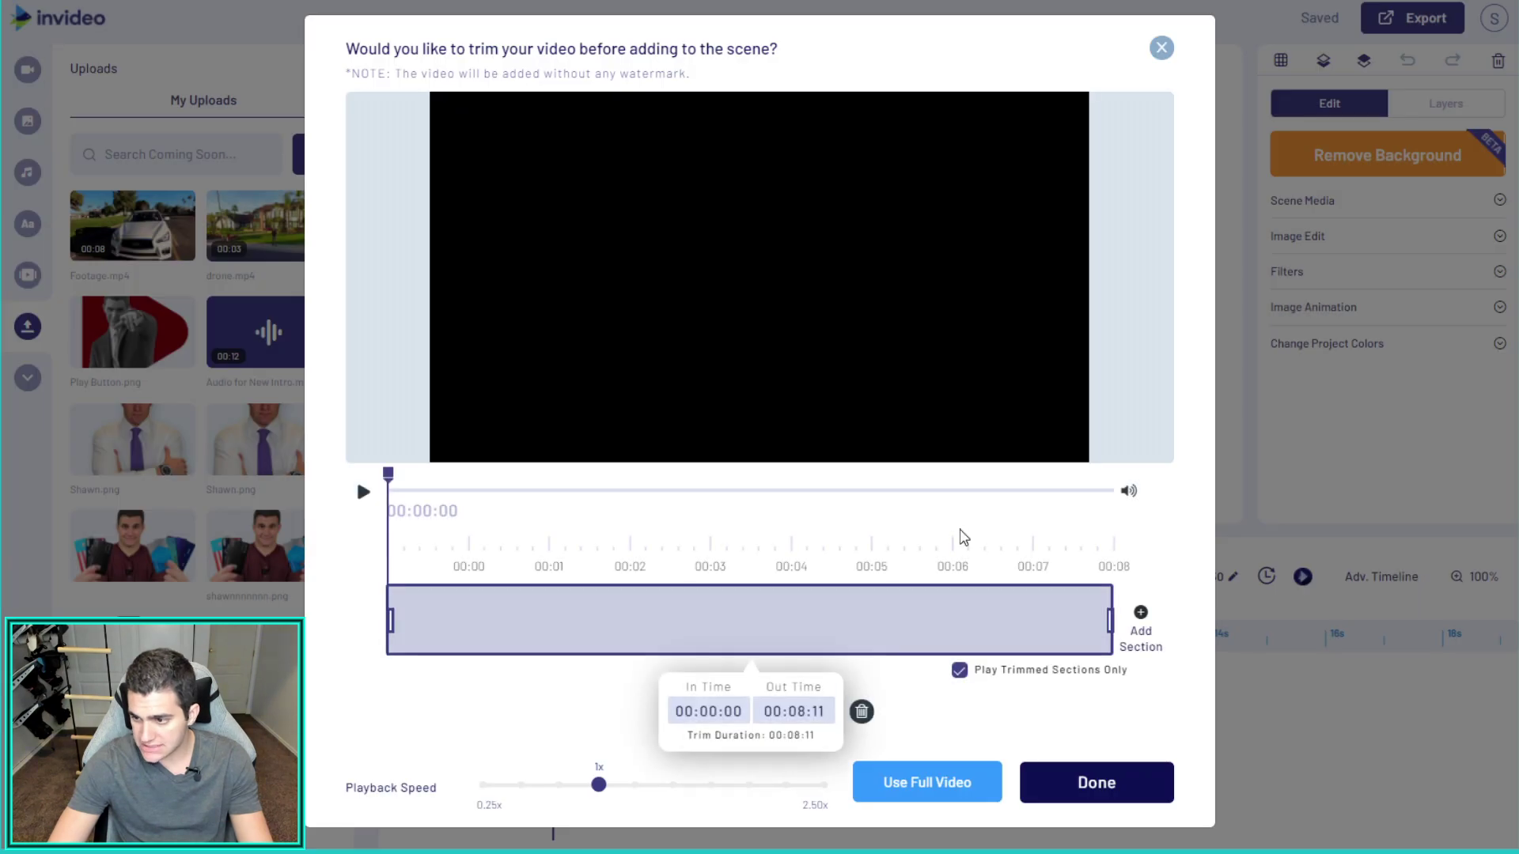
# Trim Footage.mp4 from 00:03:60 to 00:06:10, preview the trimmed section and add it to the scene
pyautogui.moveTo(387, 475); pyautogui.dragTo(707, 475)
pyautogui.moveTo(390, 621); pyautogui.dragTo(710, 622)
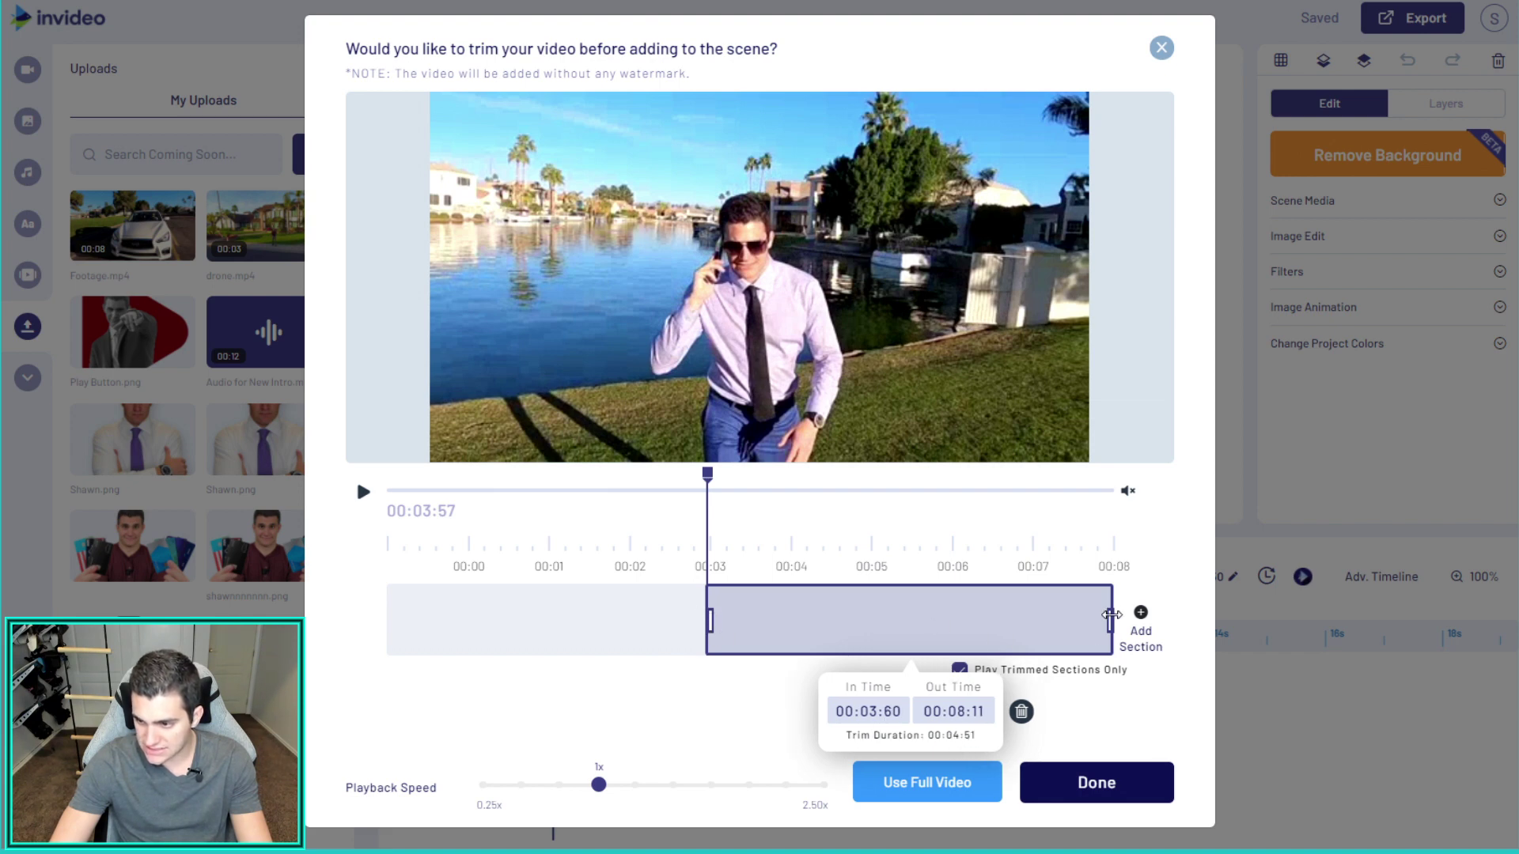
pyautogui.moveTo(1111, 616); pyautogui.dragTo(1097, 611)
pyautogui.moveTo(1060, 613); pyautogui.dragTo(933, 613)
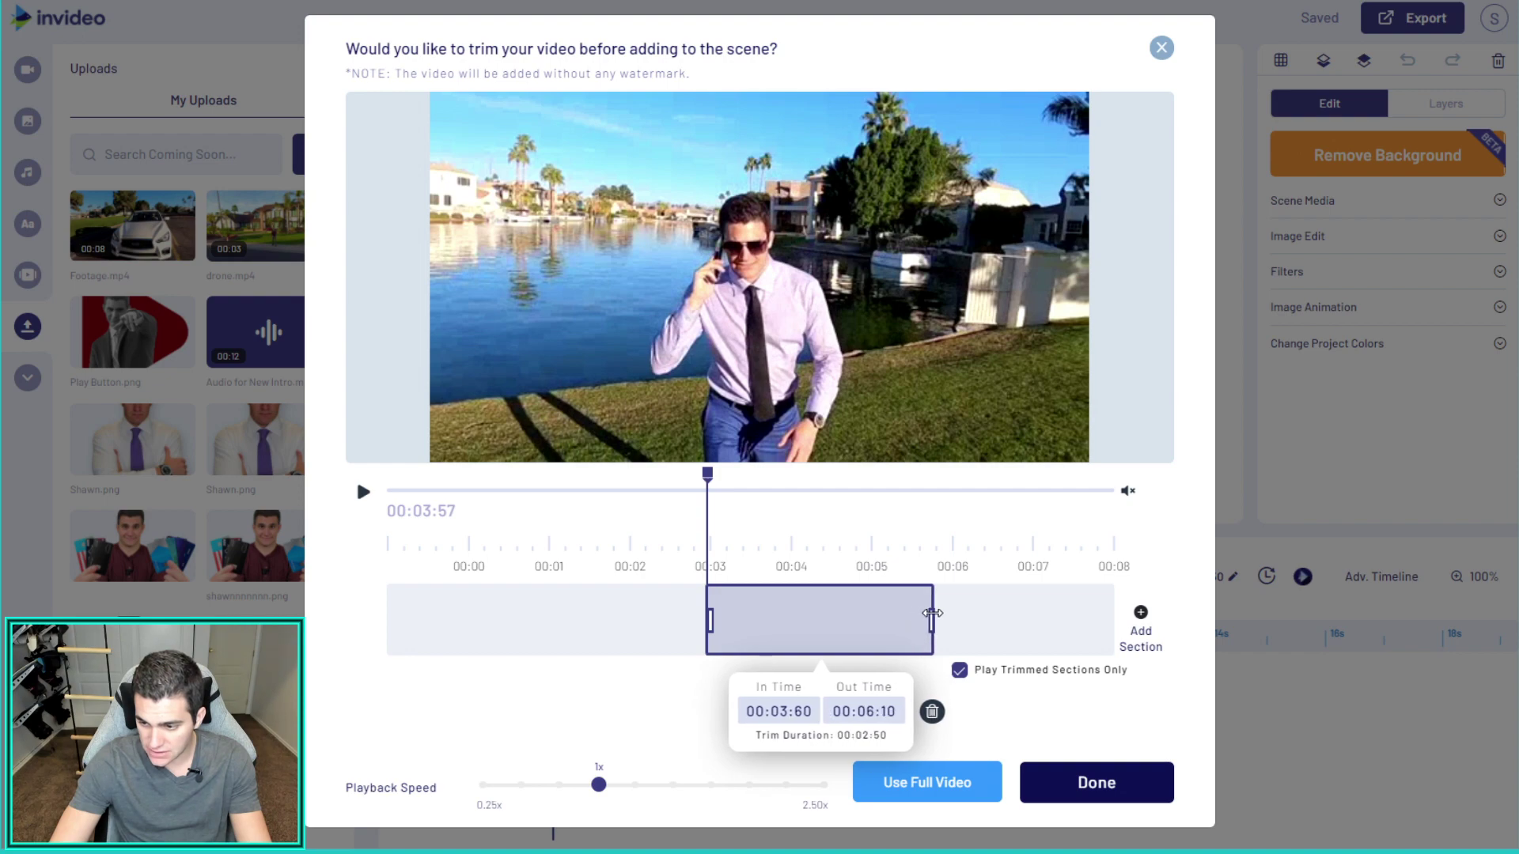
pyautogui.click(363, 494)
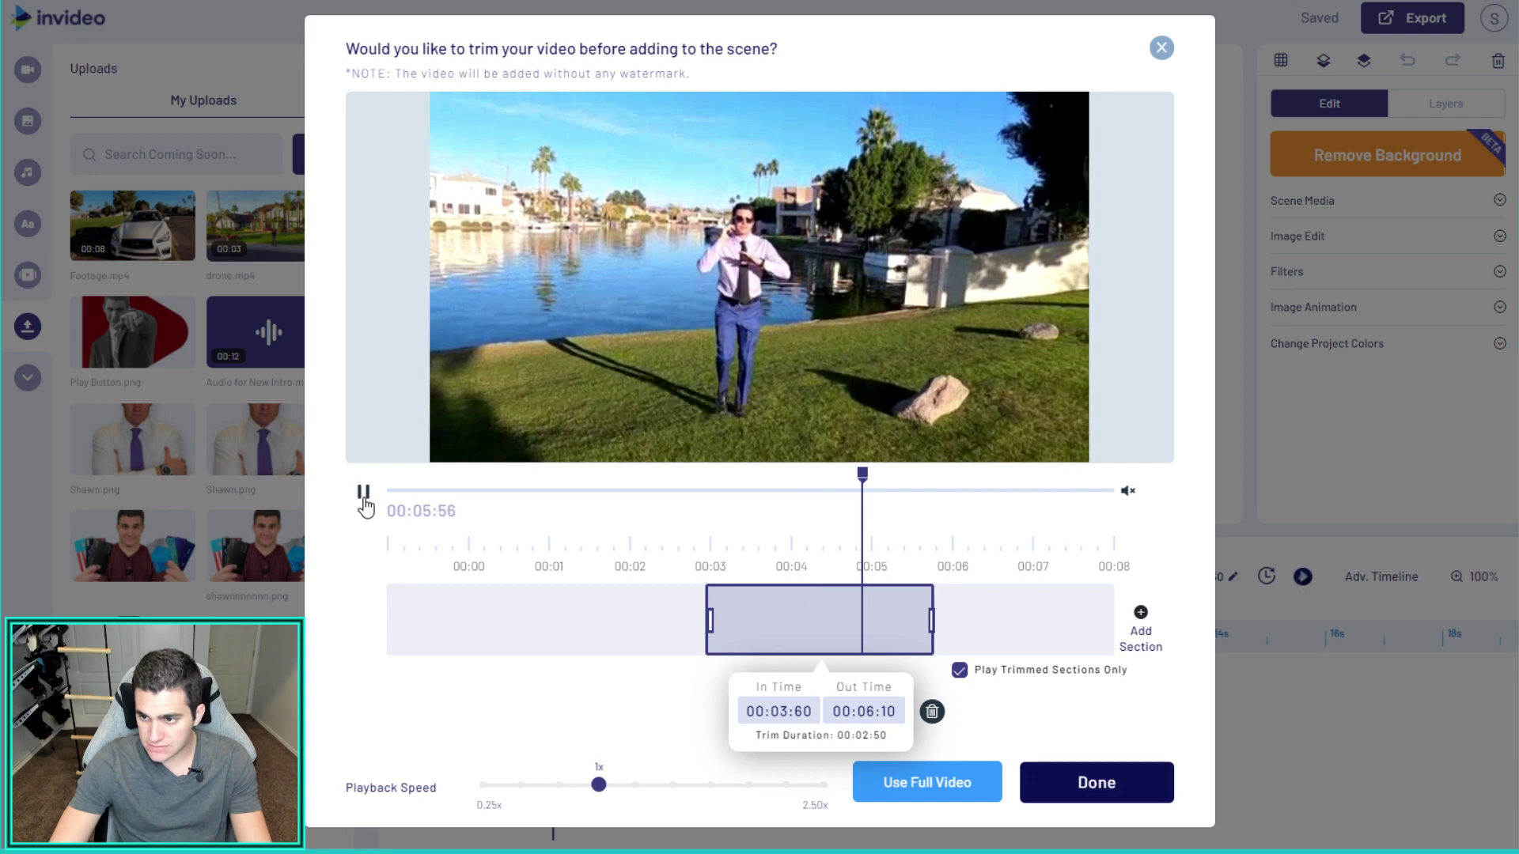
pyautogui.click(364, 493)
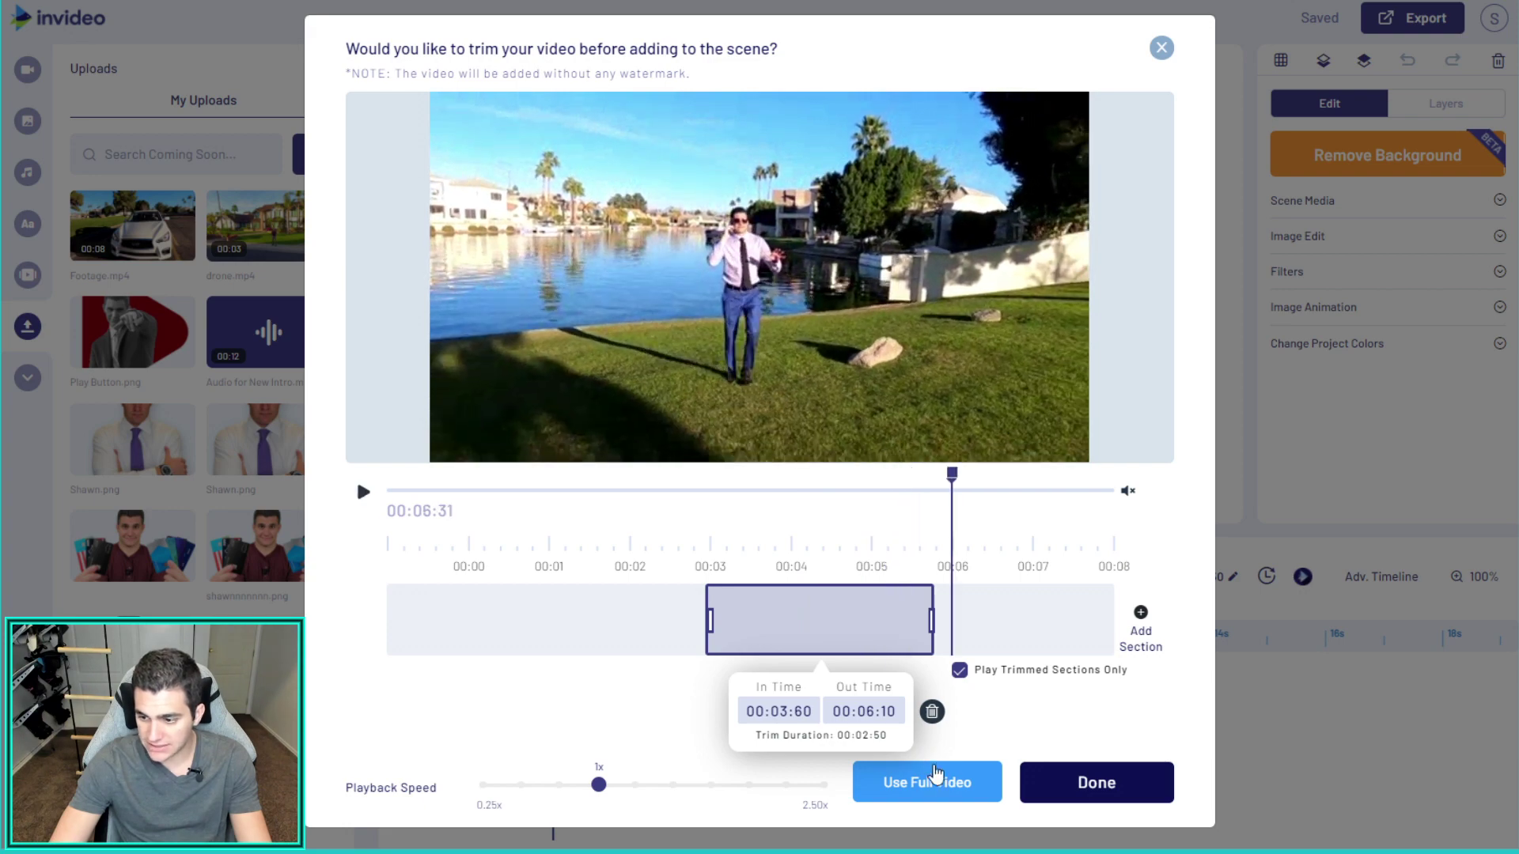
pyautogui.click(1069, 791)
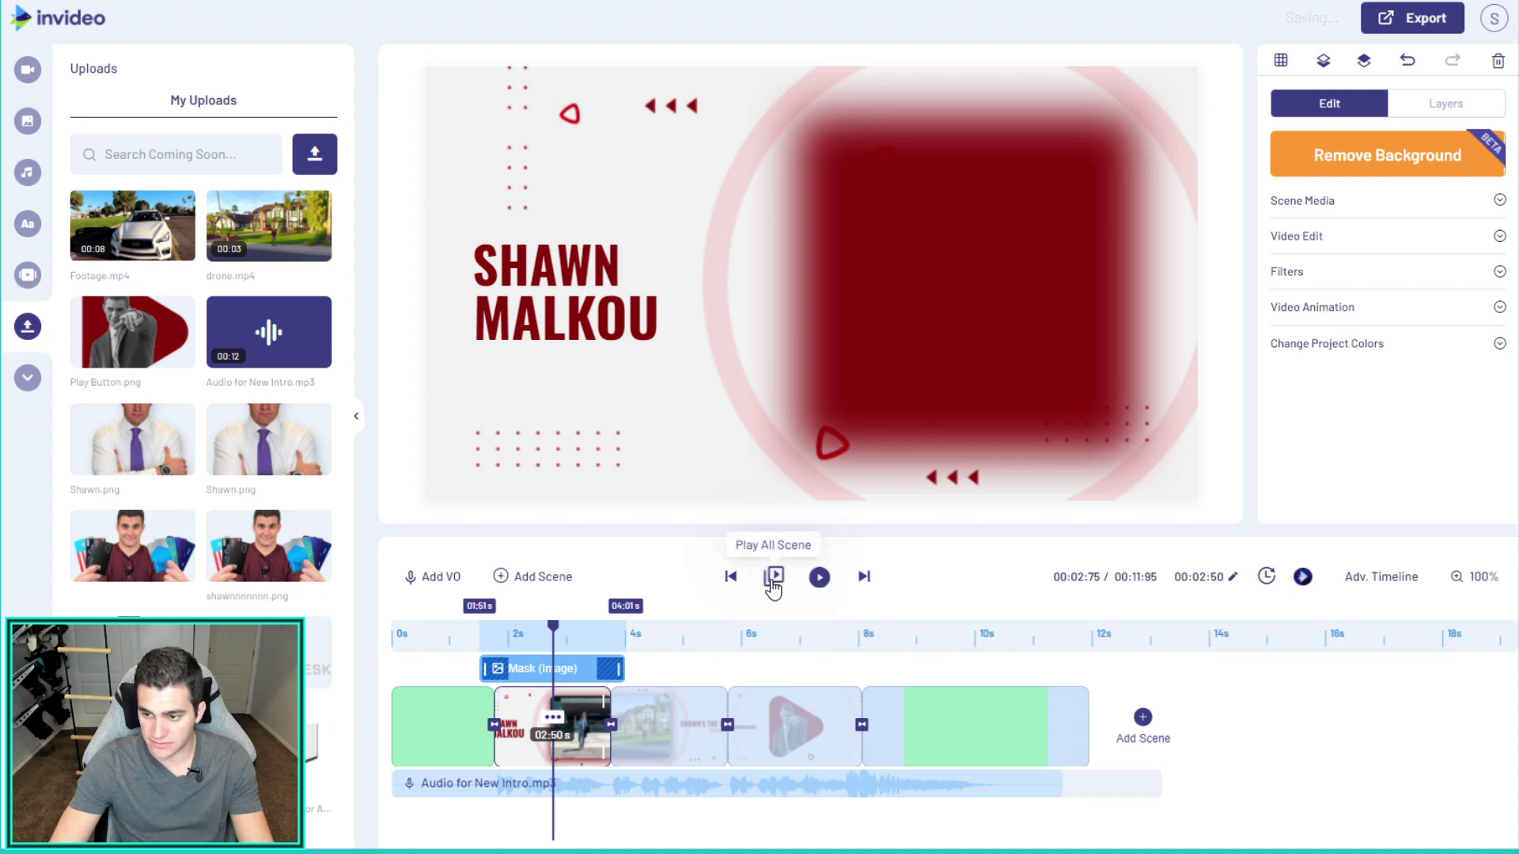
# Shorten the closing green-screen scene to 3.93 s so it ends together with the audio
pyautogui.click(1029, 740)
pyautogui.moveTo(1083, 701); pyautogui.dragTo(1055, 701)
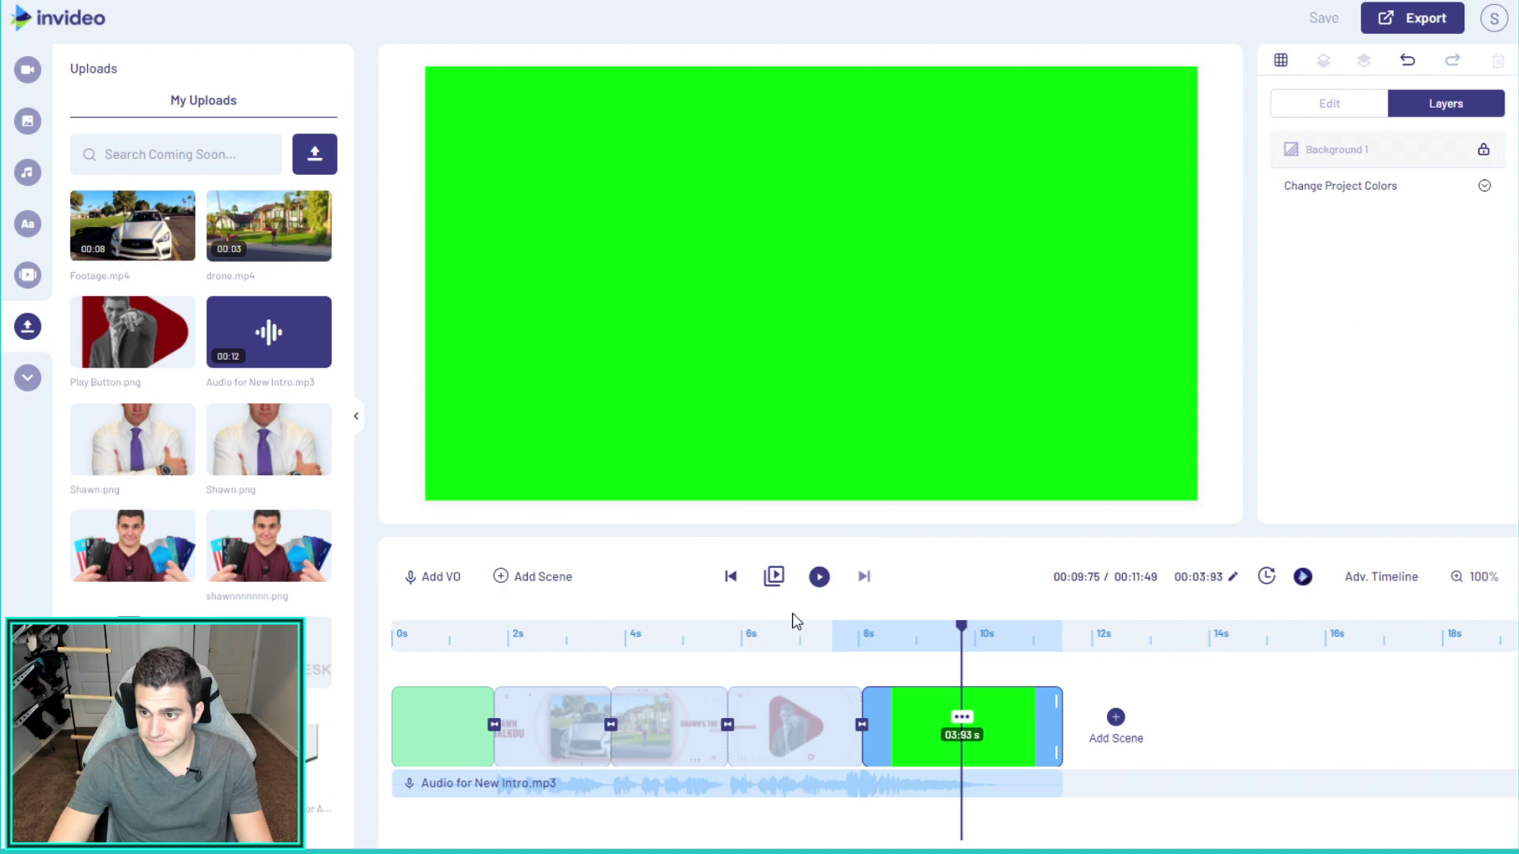
# Preview the complete intro and start exporting the video
pyautogui.click(758, 783)
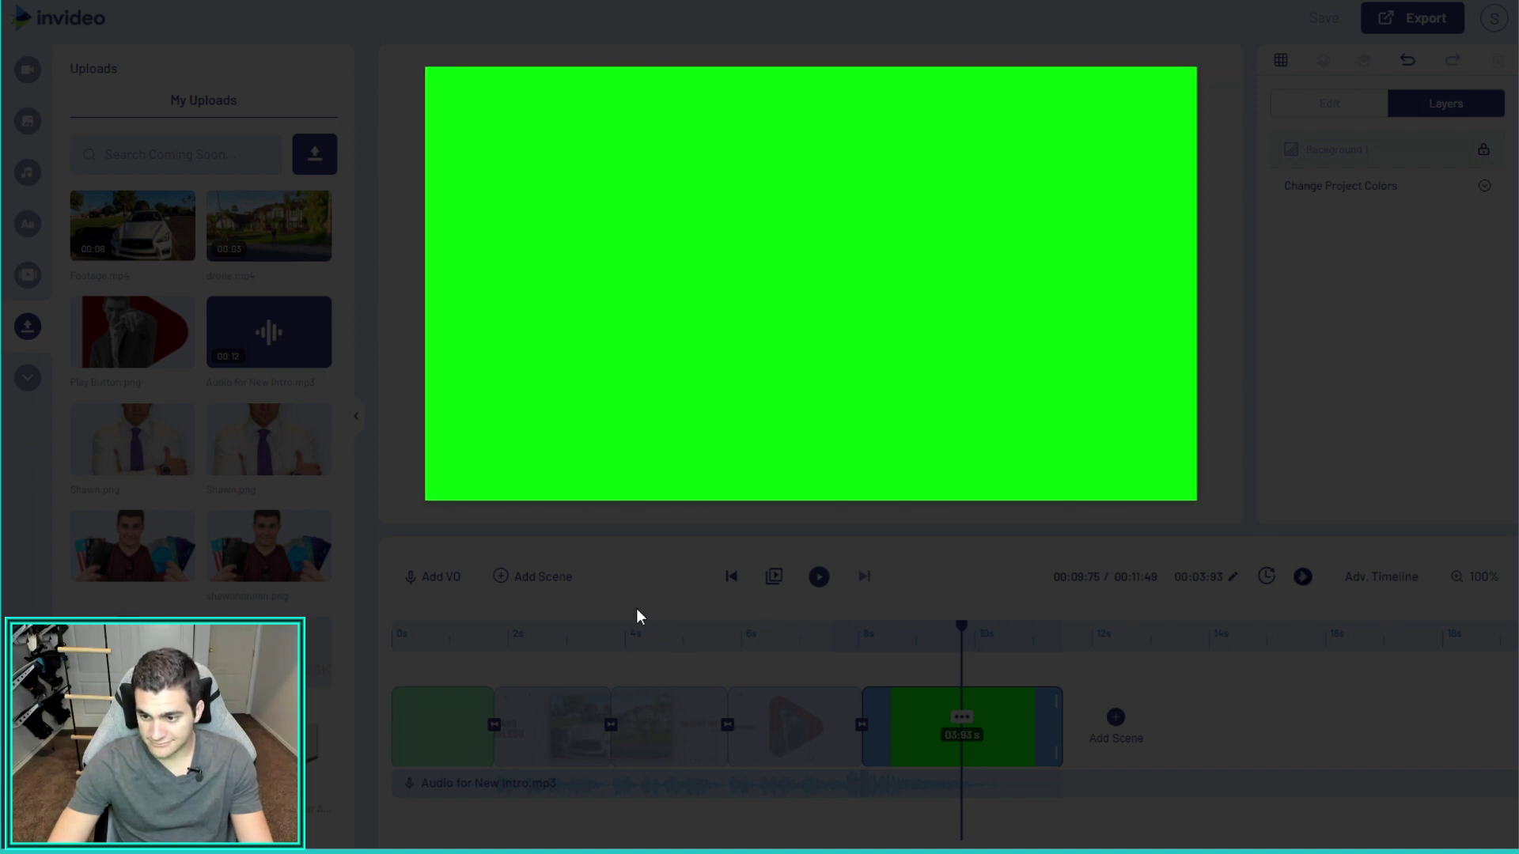
pyautogui.click(650, 595)
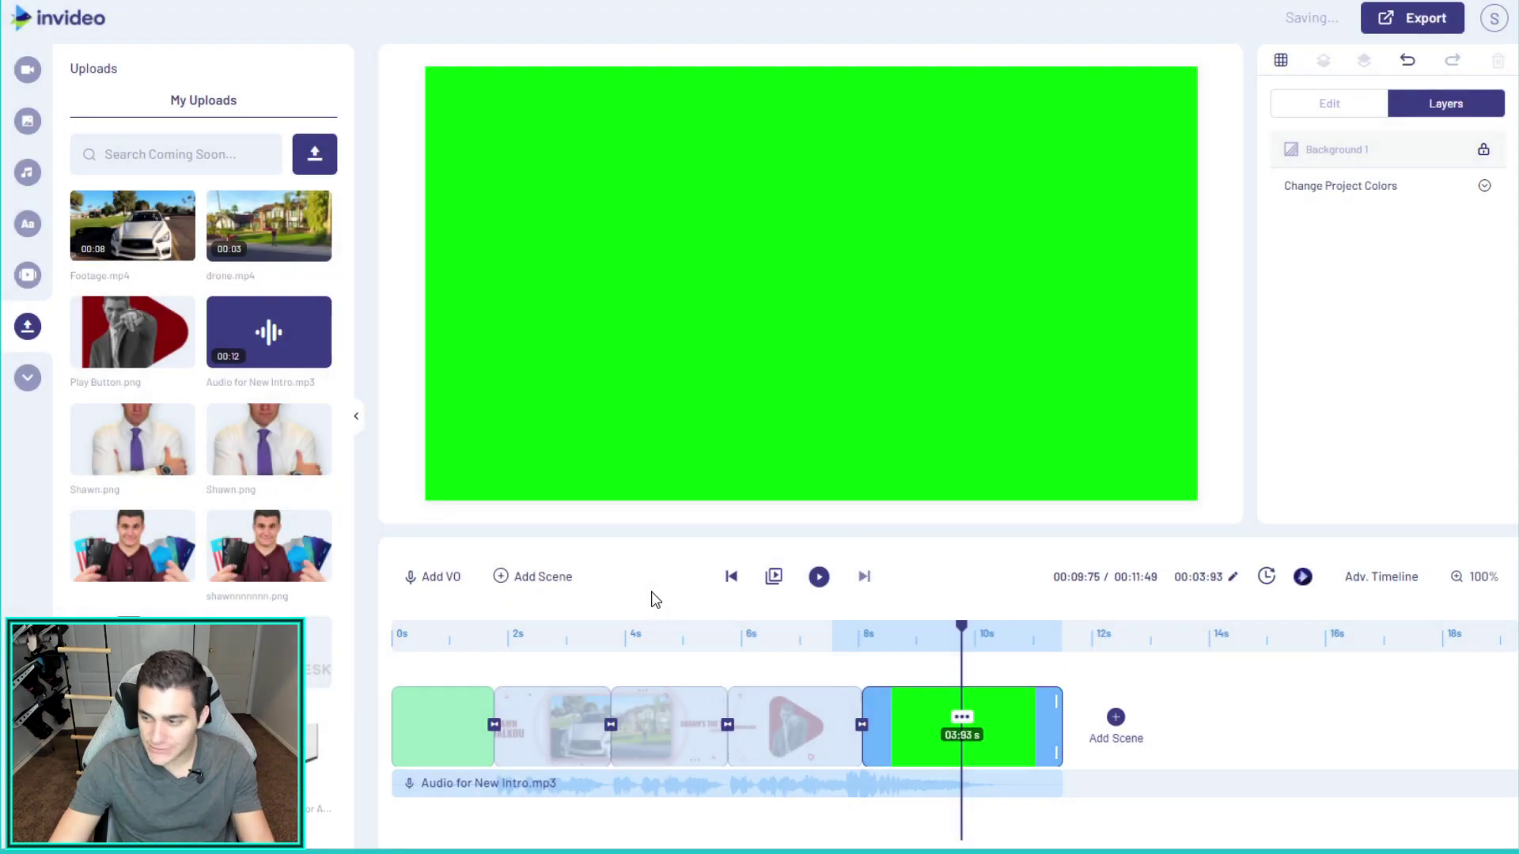
pyautogui.click(1410, 22)
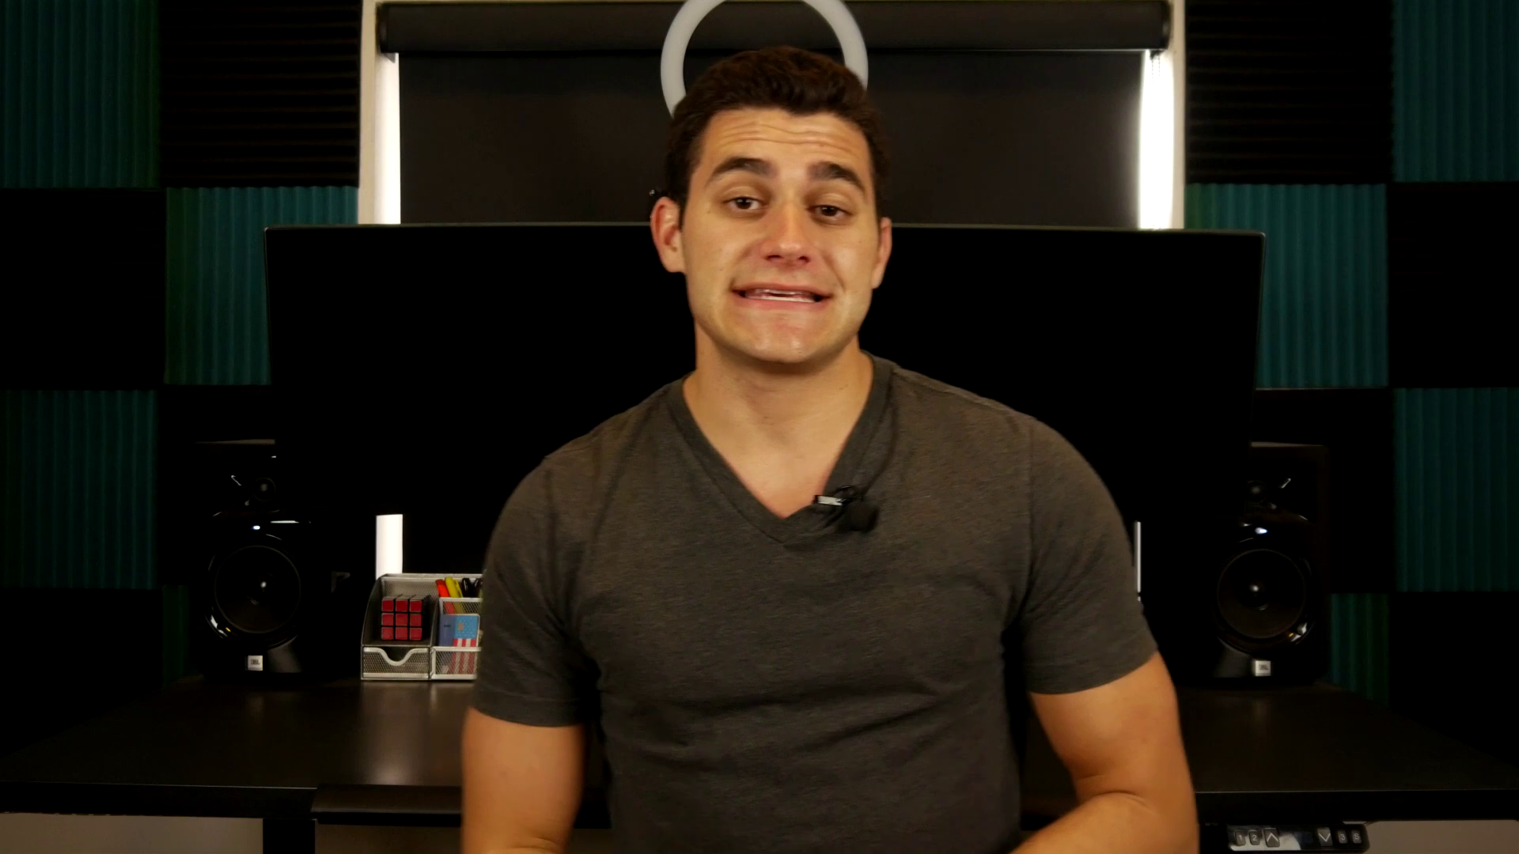